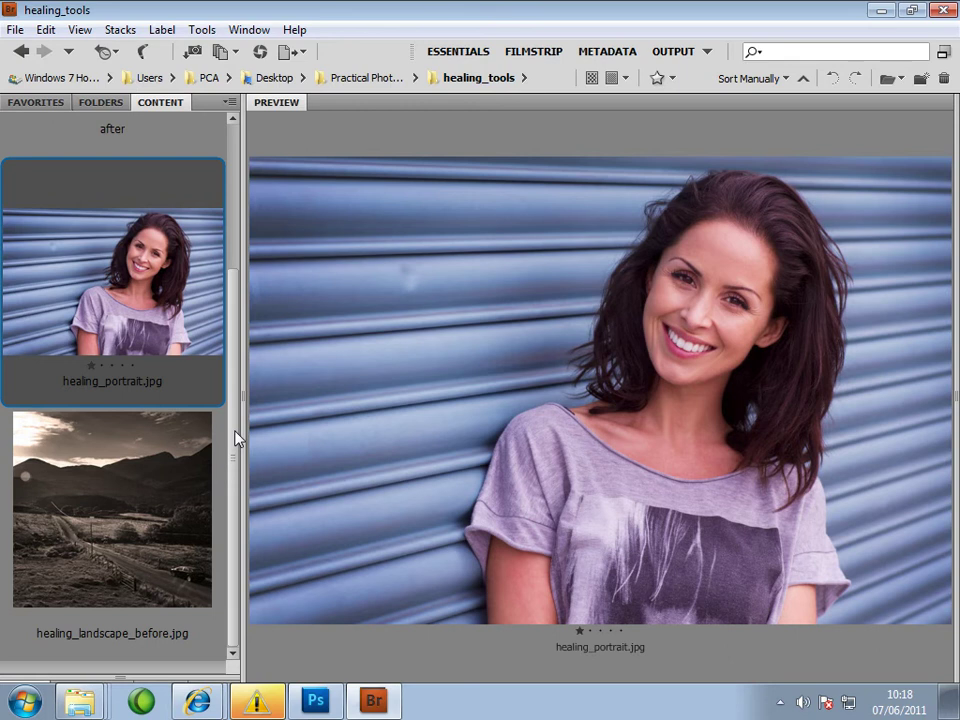
Preview the landscape and portrait thumbnails in Bridge, then open healing_portrait.jpg in Photoshop
{"action": "left_click", "coordinate": [128, 524]}
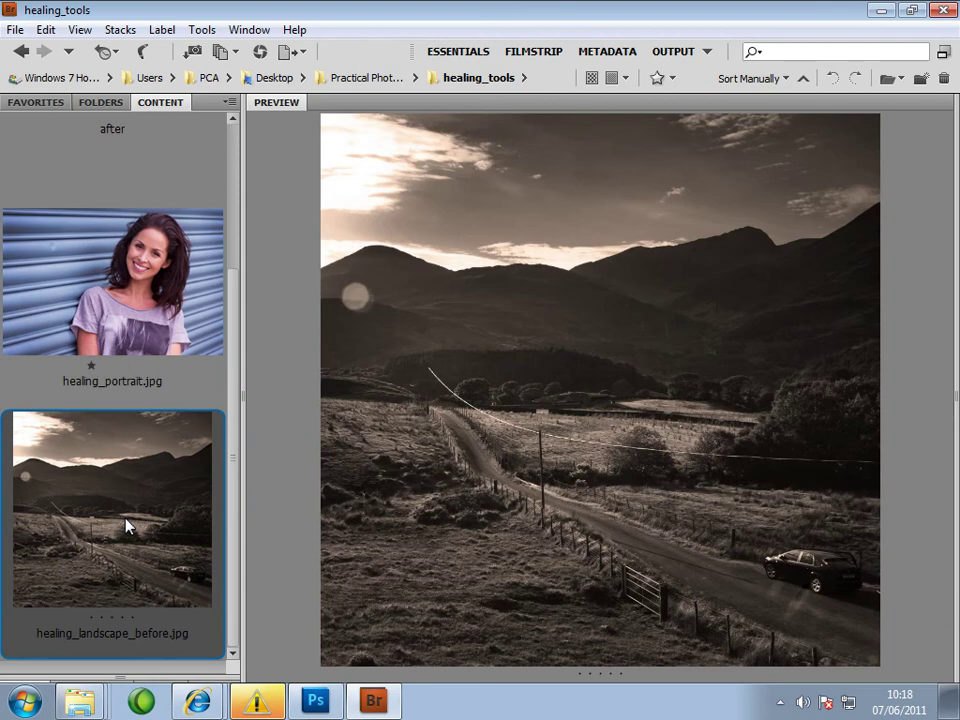
{"action": "left_click", "coordinate": [145, 270]}
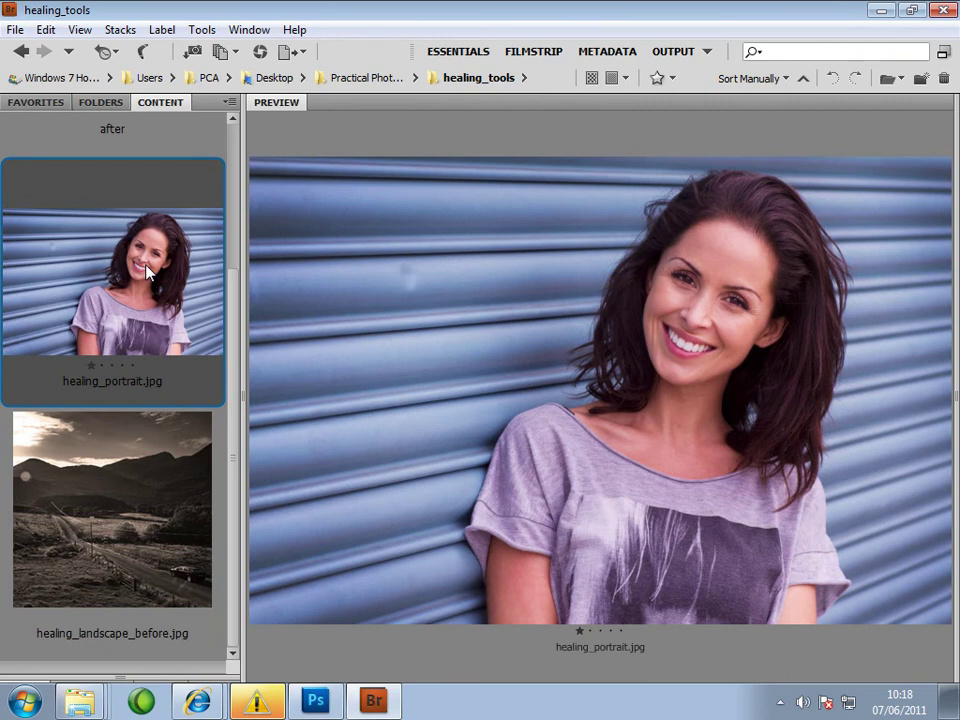
{"action": "double_click", "coordinate": [145, 270]}
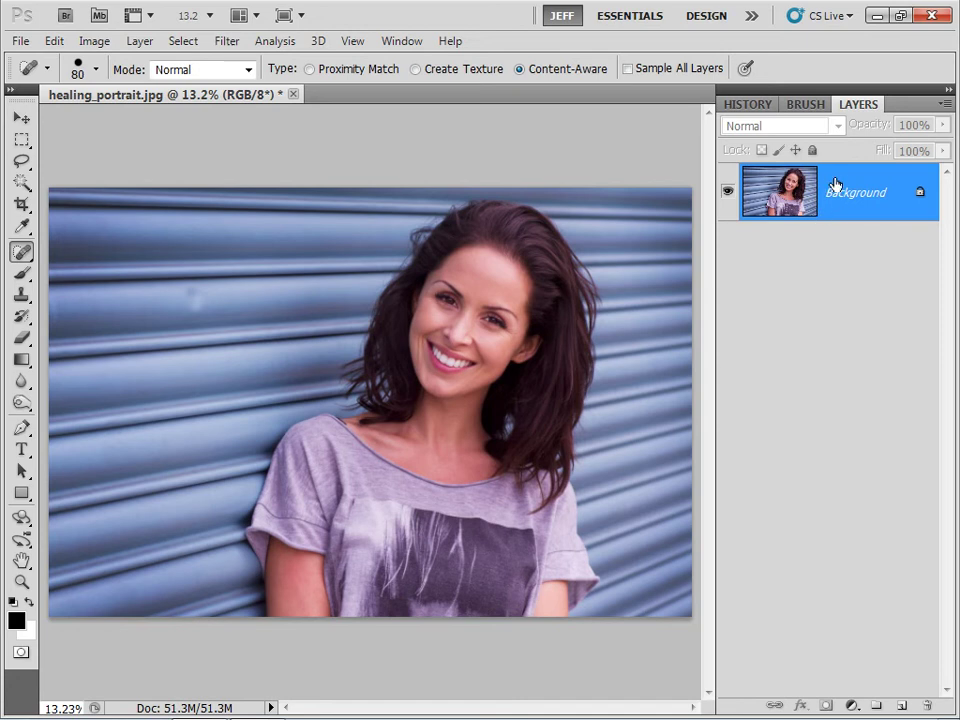
Duplicate the Background layer as Background copy and collapse the Layers panel to icons
{"action": "left_click_drag", "start_coordinate": [835, 185], "coordinate": [903, 706]}
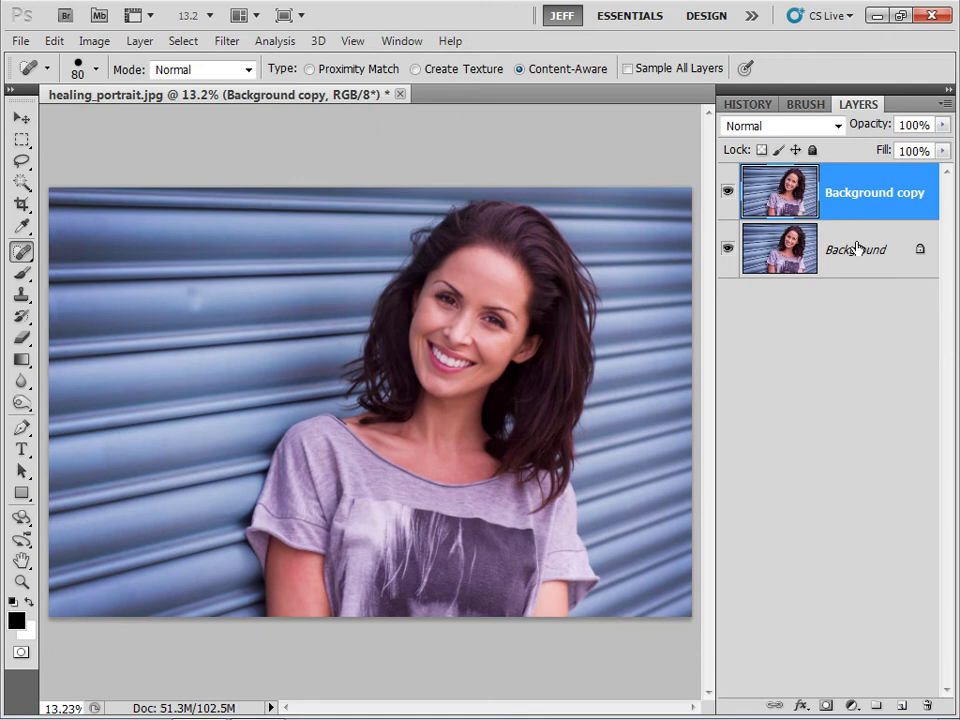
{"action": "left_click", "coordinate": [948, 92]}
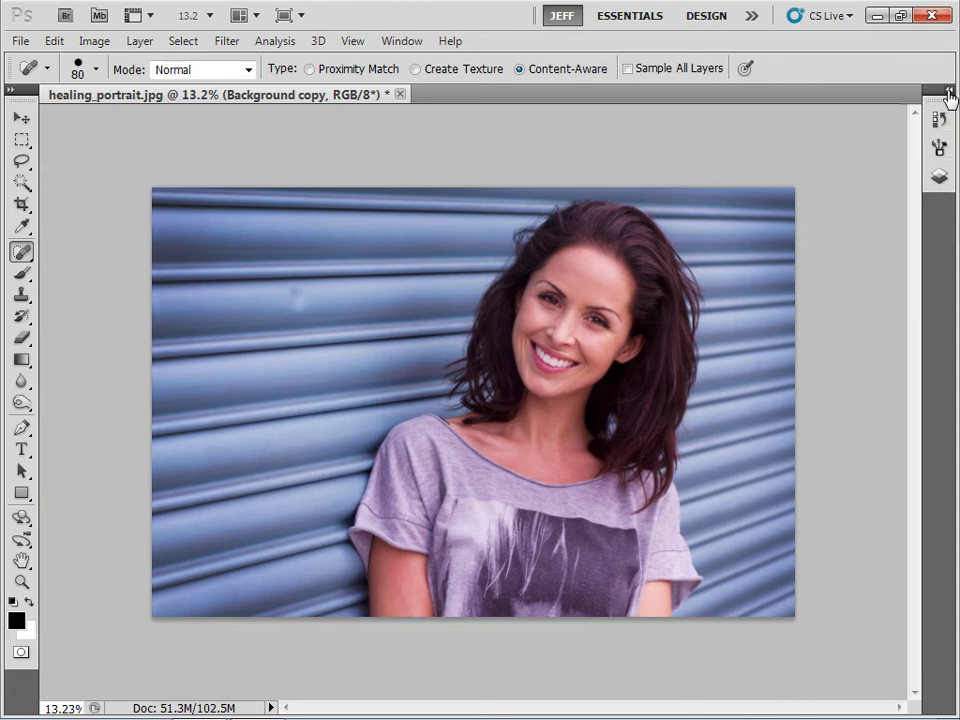
Select the Spot Healing Brush and zoom the photo to 25%
{"action": "left_click", "coordinate": [21, 254]}
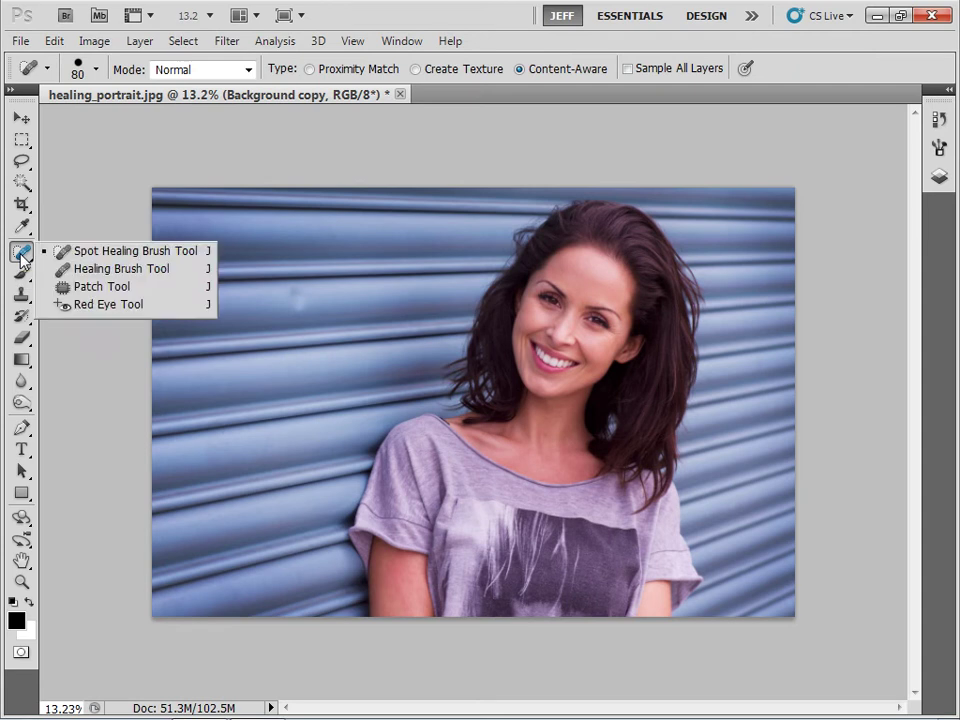
{"action": "left_click", "coordinate": [105, 253]}
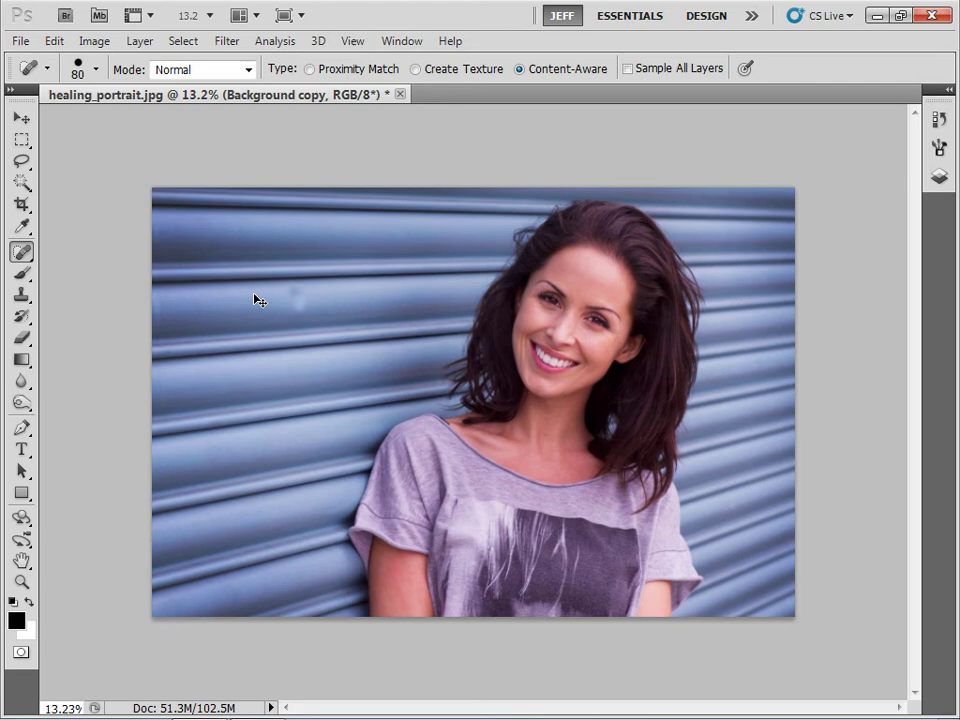
{"action": "key", "text": "ctrl+plus"}
{"action": "key", "text": "ctrl+plus"}
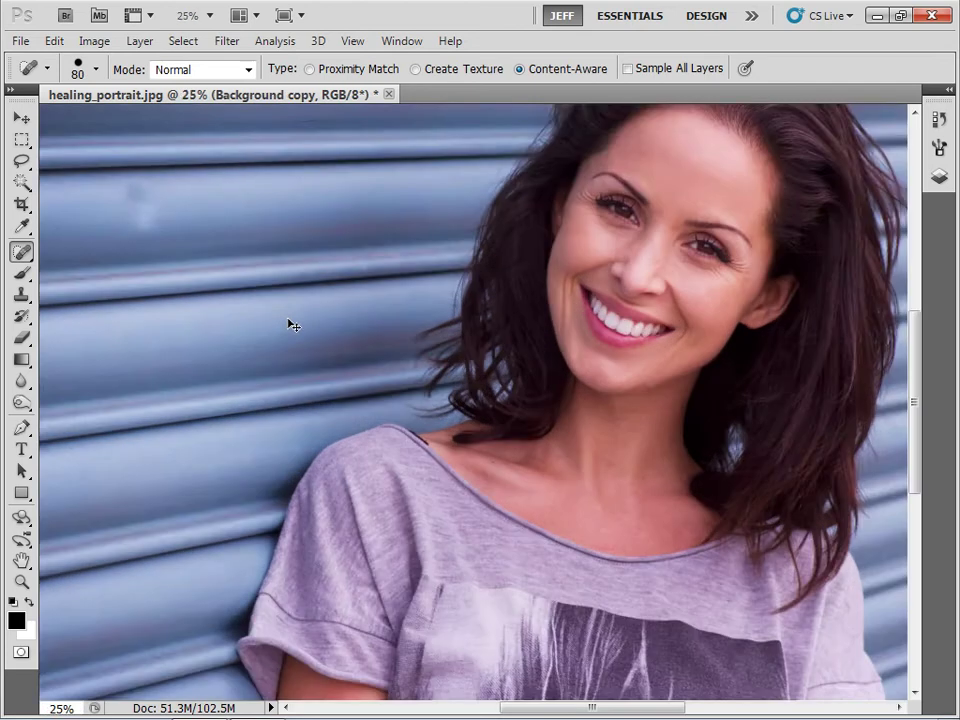
{"action": "key", "text": "ctrl+plus"}
{"action": "key", "text": "ctrl+minus"}
{"action": "key", "text": "ctrl+minus"}
{"action": "key", "text": "ctrl+plus"}
Heal the dark blemish on the metal shutter and set the brush size to 90
{"action": "left_click_drag", "start_coordinate": [206, 289], "coordinate": [391, 385]}
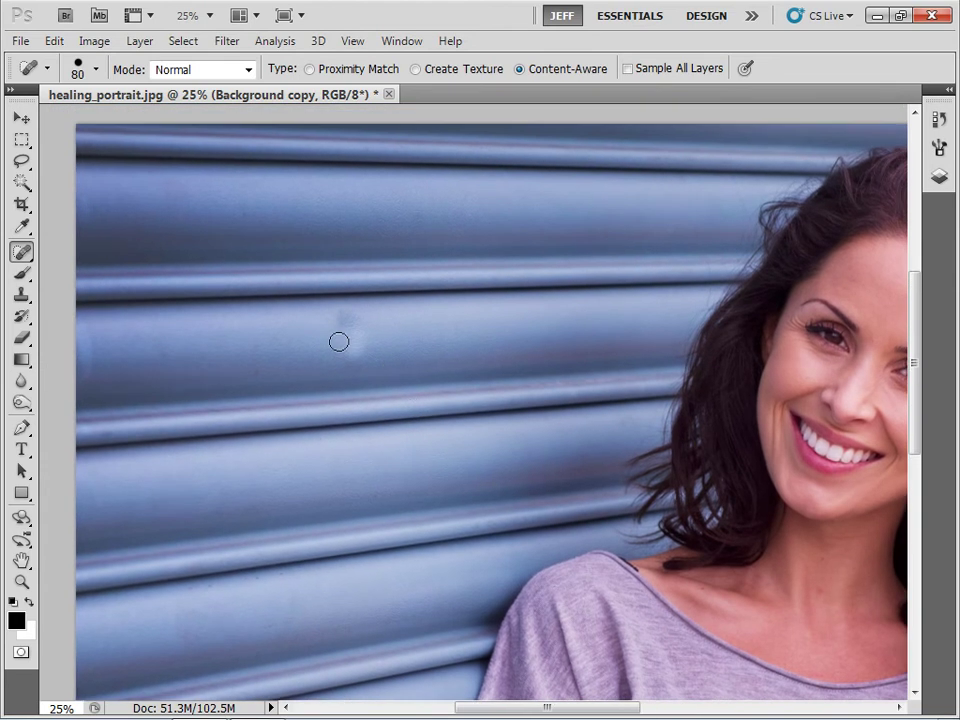
{"action": "left_click", "coordinate": [342, 325]}
{"action": "key", "text": "bracketright"}
{"action": "key", "text": "bracketright"}
{"action": "key", "text": "bracketleft"}
{"action": "key", "text": "bracketleft"}
Heal the patch and the spots on the shutter, including the upper slats
{"action": "left_click", "coordinate": [347, 326]}
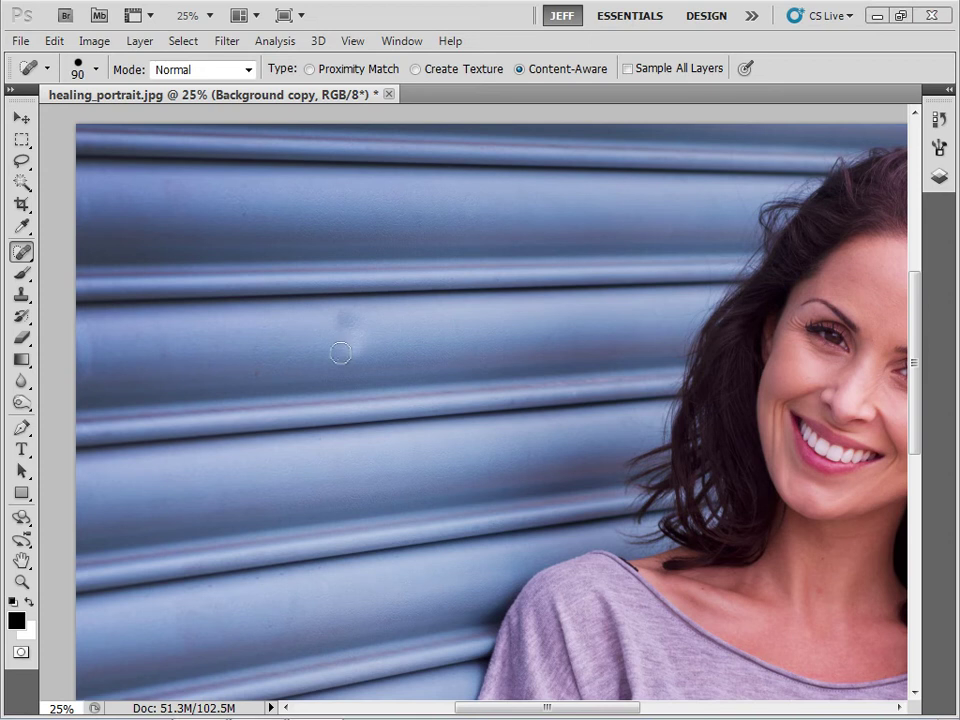
{"action": "mouse_move", "coordinate": [350, 349]}
{"action": "left_mouse_down"}
{"action": "mouse_move", "coordinate": [332, 318]}
{"action": "mouse_move", "coordinate": [357, 317]}
{"action": "mouse_move", "coordinate": [336, 314]}
{"action": "mouse_move", "coordinate": [360, 319]}
{"action": "mouse_move", "coordinate": [375, 362]}
{"action": "left_mouse_up"}
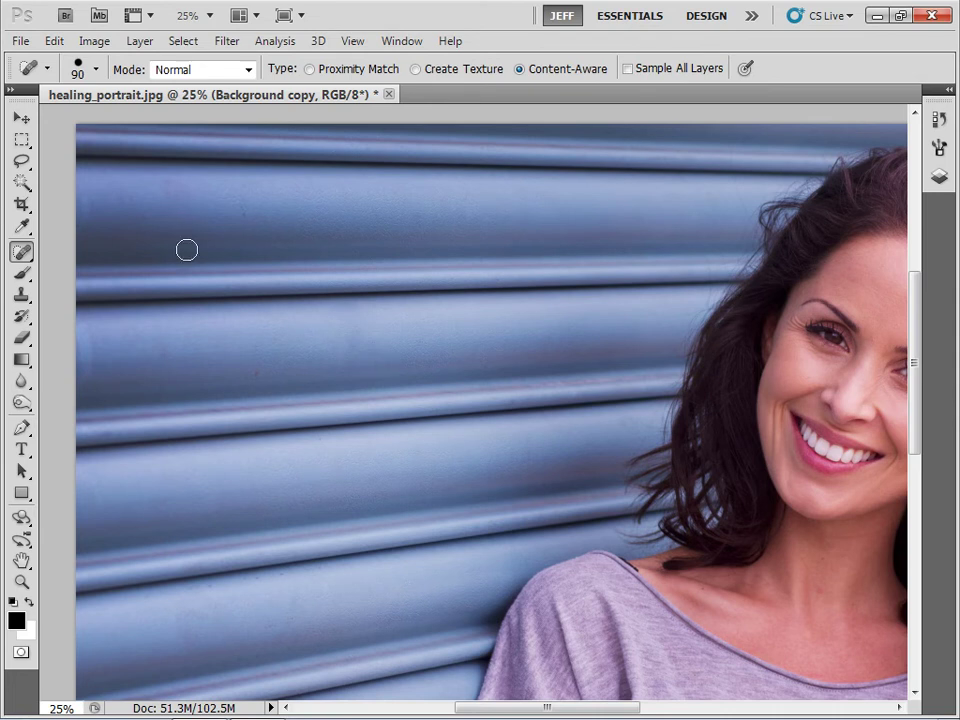
{"action": "left_click", "coordinate": [418, 214]}
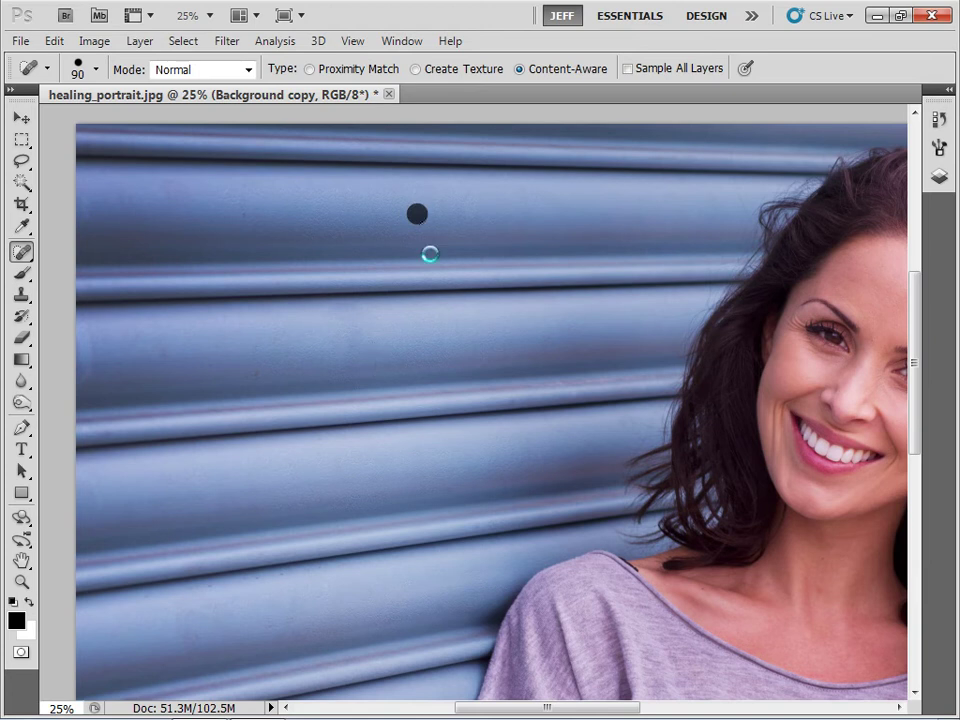
{"action": "left_click", "coordinate": [467, 208]}
{"action": "left_click", "coordinate": [252, 375]}
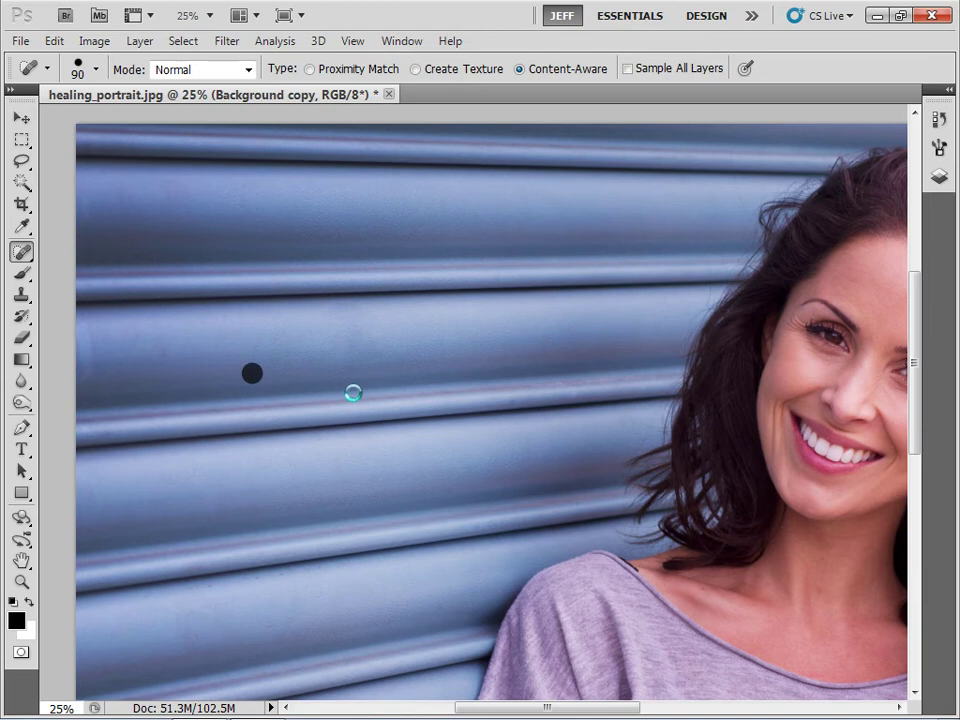
{"action": "left_click_drag", "start_coordinate": [339, 444], "coordinate": [339, 390]}
{"action": "mouse_move", "coordinate": [354, 432]}
{"action": "left_mouse_down"}
{"action": "mouse_move", "coordinate": [362, 401]}
{"action": "mouse_move", "coordinate": [534, 411]}
{"action": "mouse_move", "coordinate": [409, 491]}
{"action": "mouse_move", "coordinate": [451, 445]}
{"action": "mouse_move", "coordinate": [446, 493]}
{"action": "left_mouse_up"}
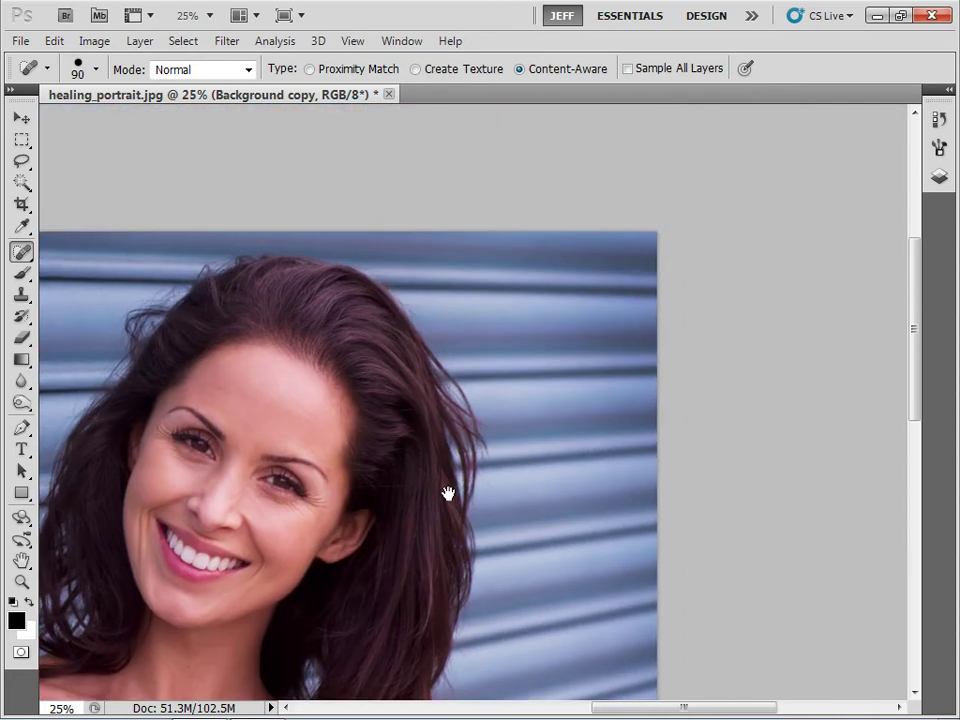
With a size-35 brush, heal small spots along the hair edge, then fit the photo on screen
{"action": "key", "text": "bracketright"}
{"action": "key", "text": "bracketright"}
{"action": "key", "text": "bracketright"}
{"action": "key", "text": "bracketleft"}
{"action": "key", "text": "bracketleft"}
{"action": "key", "text": "bracketleft"}
{"action": "key", "text": "bracketleft"}
{"action": "key", "text": "bracketleft"}
{"action": "key", "text": "bracketleft"}
{"action": "key", "text": "bracketleft"}
{"action": "key", "text": "bracketleft"}
{"action": "key", "text": "bracketleft"}
{"action": "key", "text": "bracketleft"}
{"action": "left_click_drag", "start_coordinate": [523, 414], "coordinate": [476, 392]}
{"action": "left_click_drag", "start_coordinate": [501, 497], "coordinate": [488, 486]}
{"action": "left_click_drag", "start_coordinate": [444, 343], "coordinate": [476, 311]}
{"action": "left_click_drag", "start_coordinate": [507, 534], "coordinate": [535, 421]}
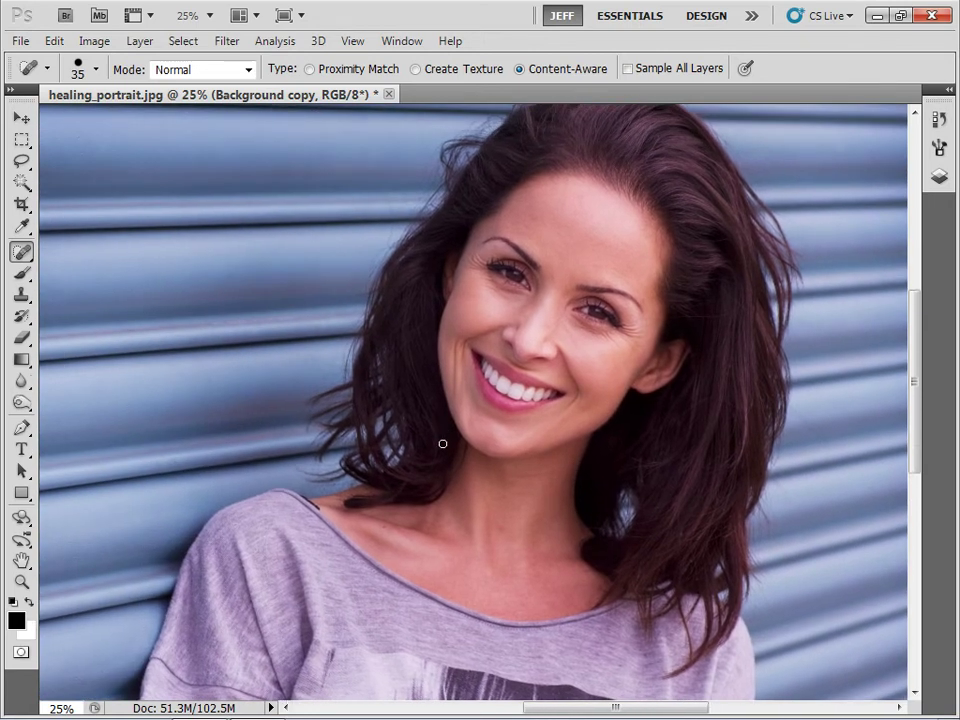
{"action": "key", "text": "ctrl+0"}
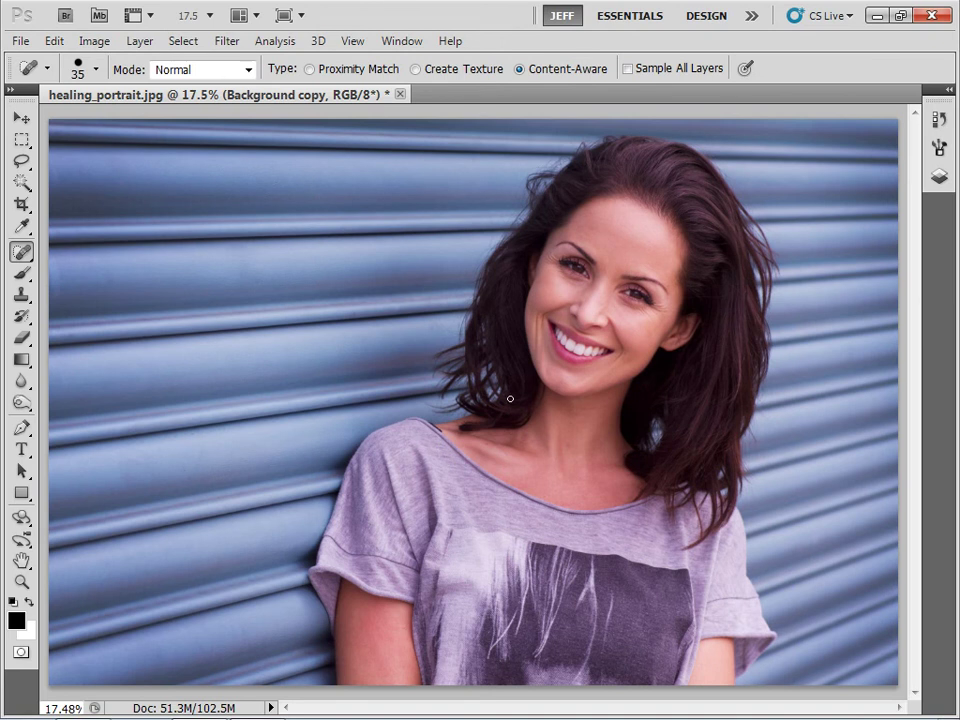
Switch to the Healing Brush Tool and zoom to 100% on the shirt neckline
{"action": "left_click", "coordinate": [22, 254]}
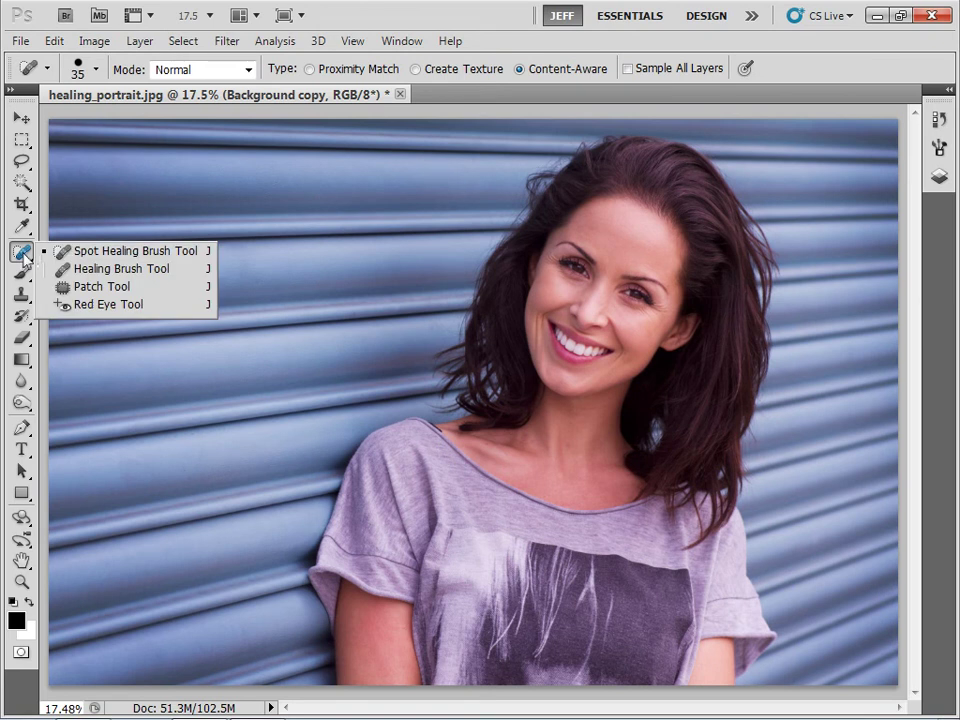
{"action": "left_click", "coordinate": [92, 271]}
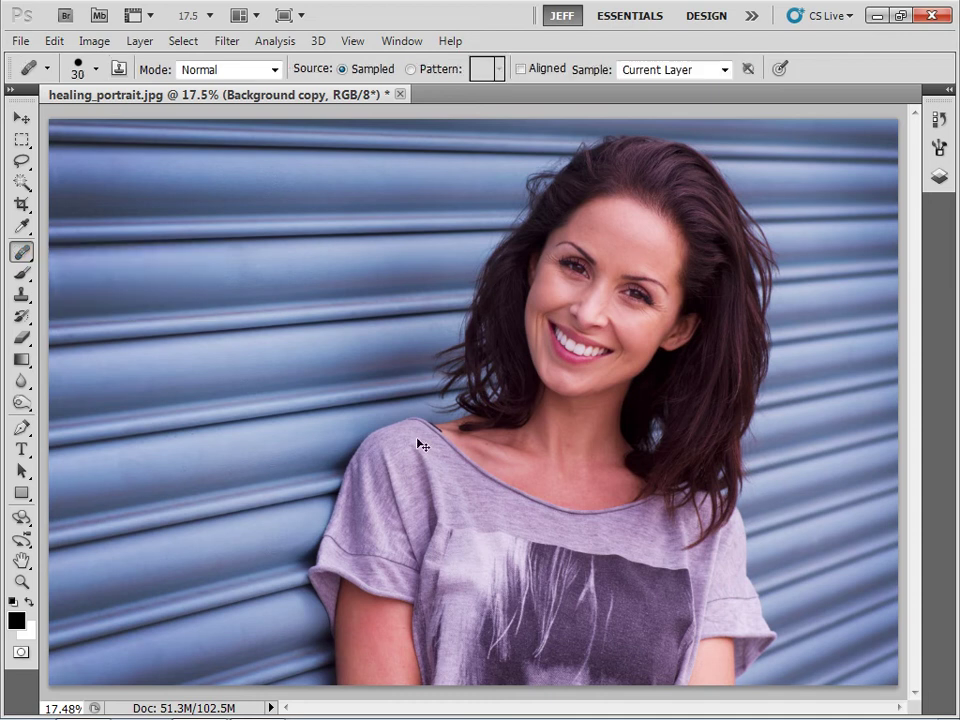
{"action": "scroll", "coordinate": [493, 463], "scroll_direction": "up", "scroll_amount": 4}
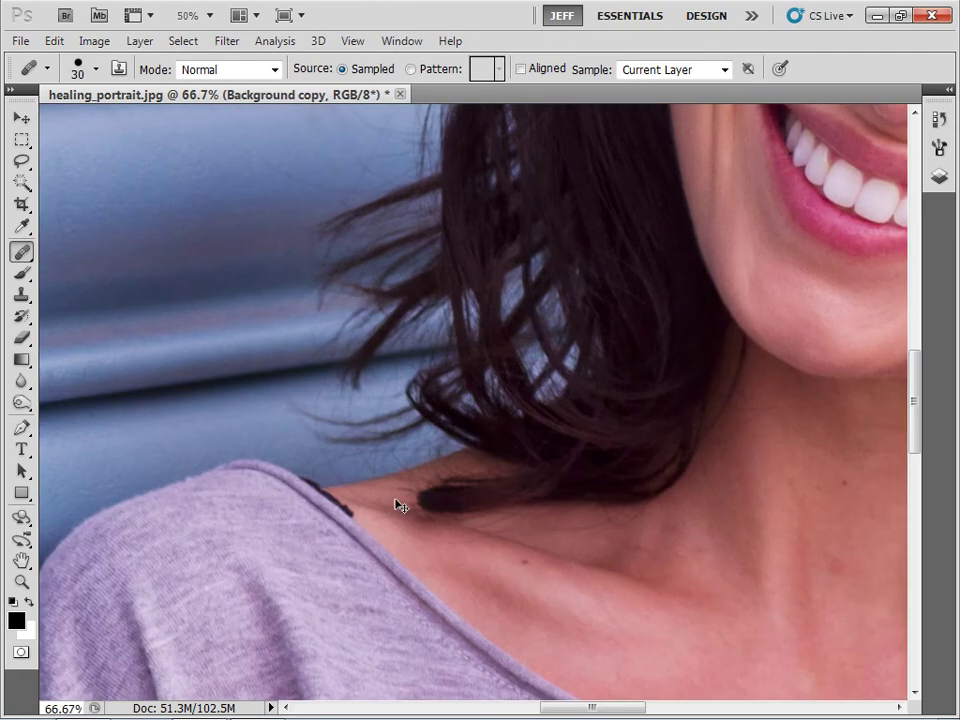
{"action": "scroll", "coordinate": [332, 517], "scroll_direction": "up", "scroll_amount": 1}
{"action": "left_click_drag", "start_coordinate": [315, 523], "coordinate": [458, 501]}
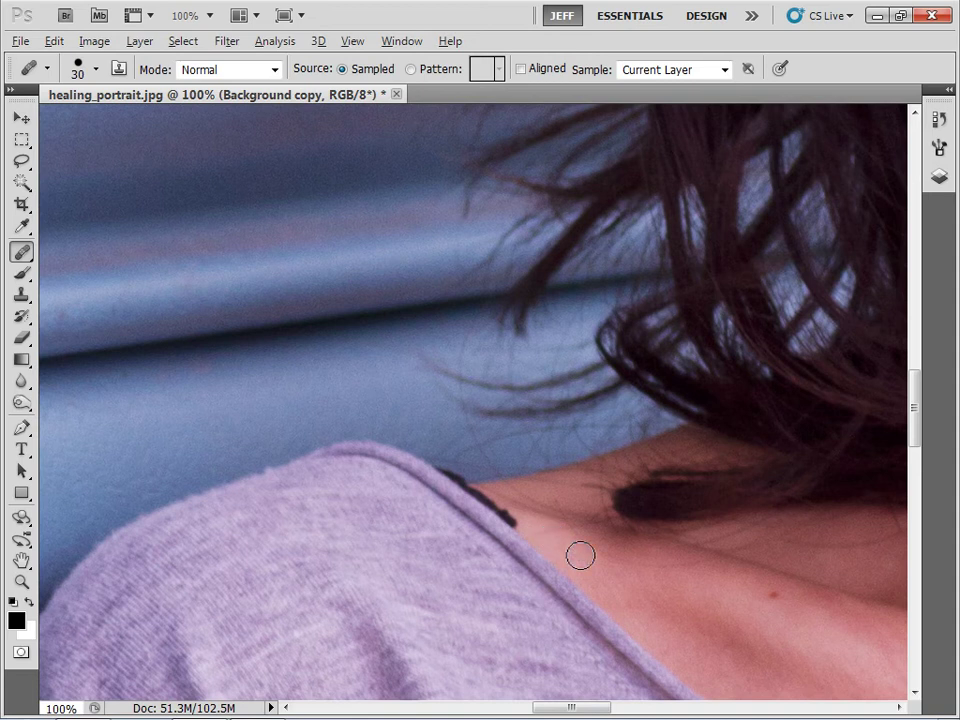
Sample clean skin and heal the dark mark on the shoulder
{"action": "key", "text": "alt"}
{"action": "left_click", "coordinate": [528, 537], "text": "alt"}
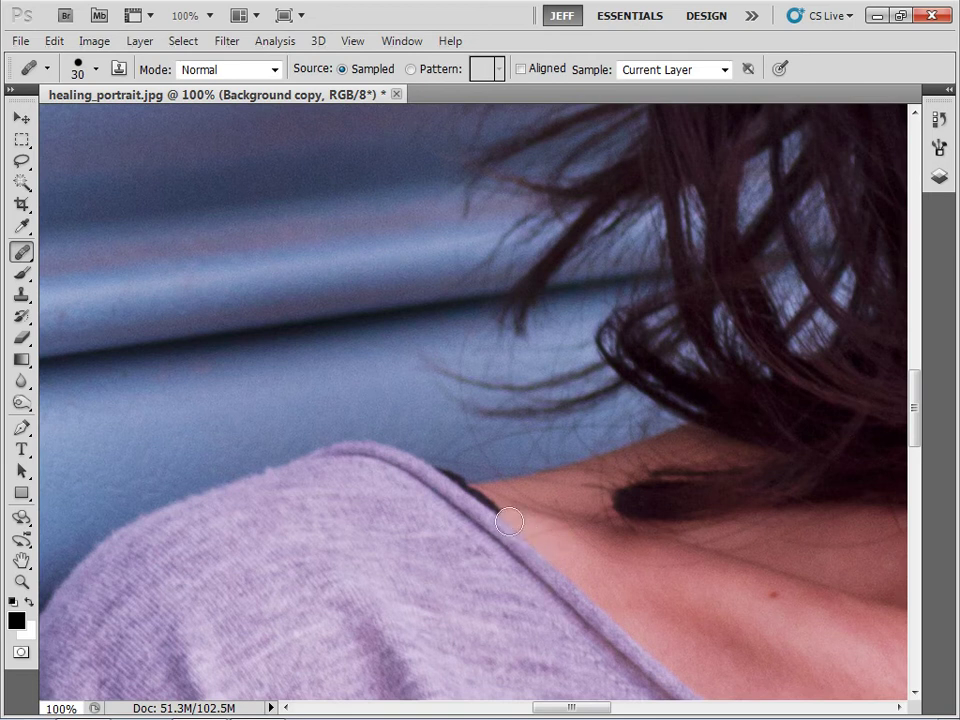
{"action": "left_click_drag", "start_coordinate": [506, 518], "coordinate": [476, 499]}
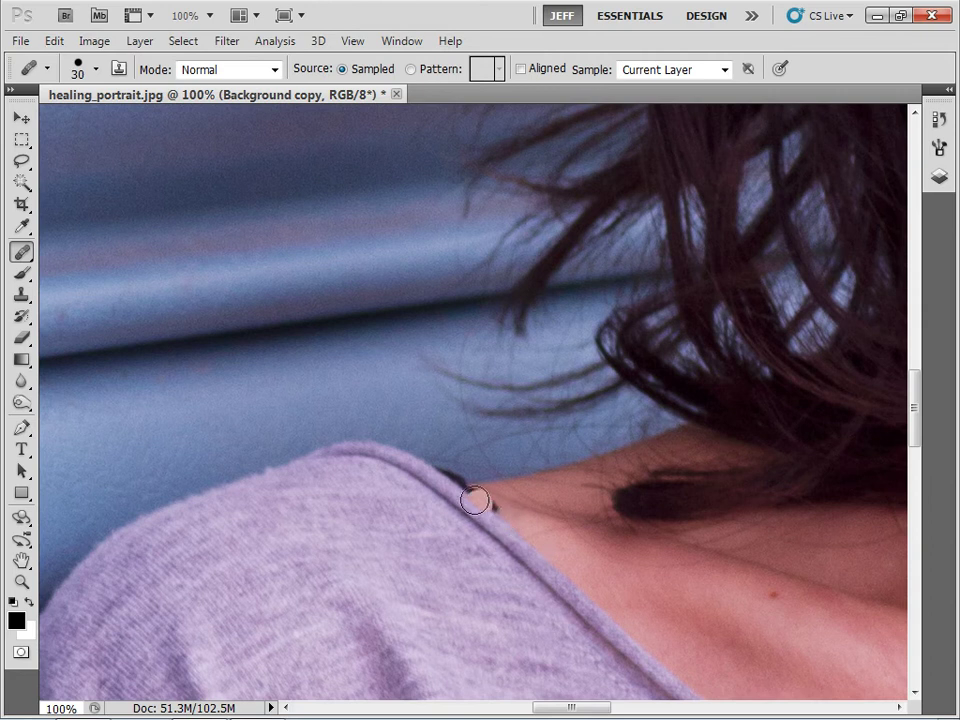
{"action": "left_click", "coordinate": [476, 493]}
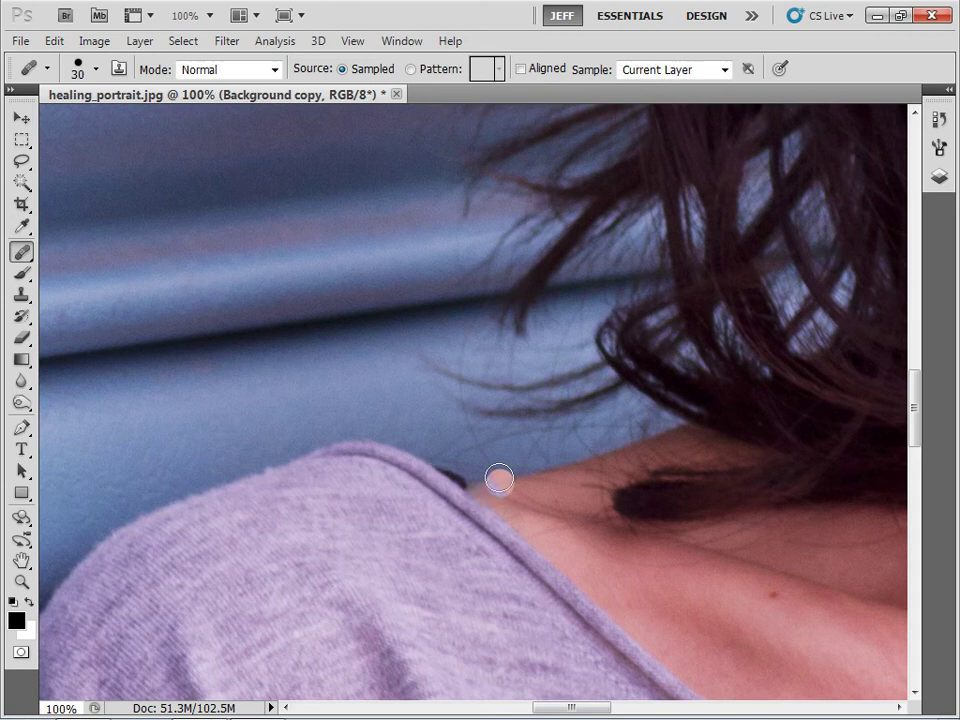
{"action": "left_click", "coordinate": [426, 459], "text": "alt"}
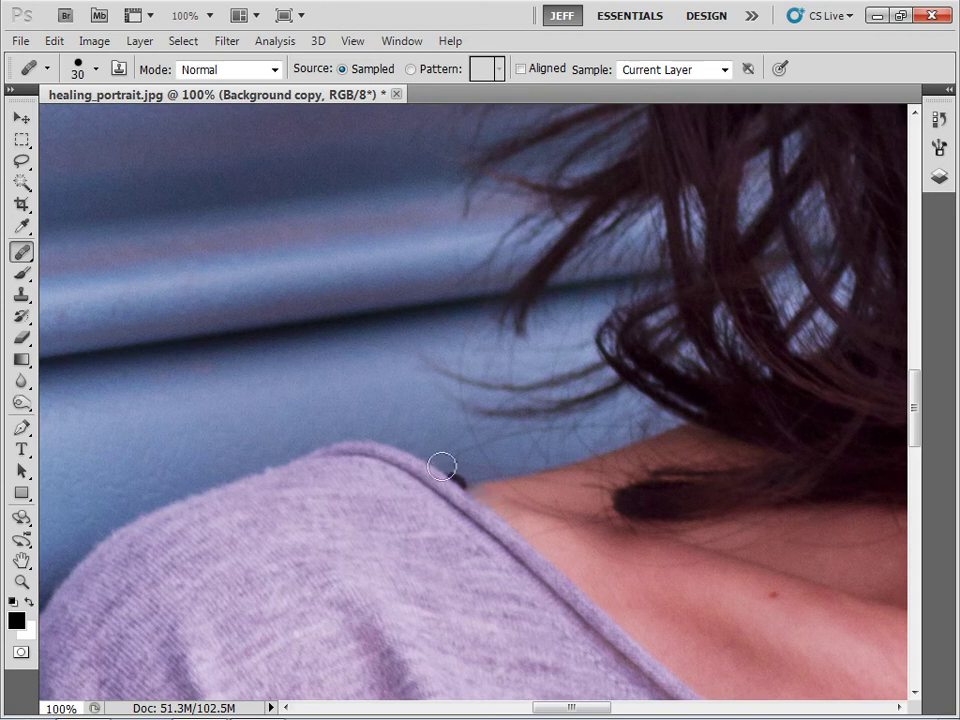
{"action": "left_click", "coordinate": [455, 478]}
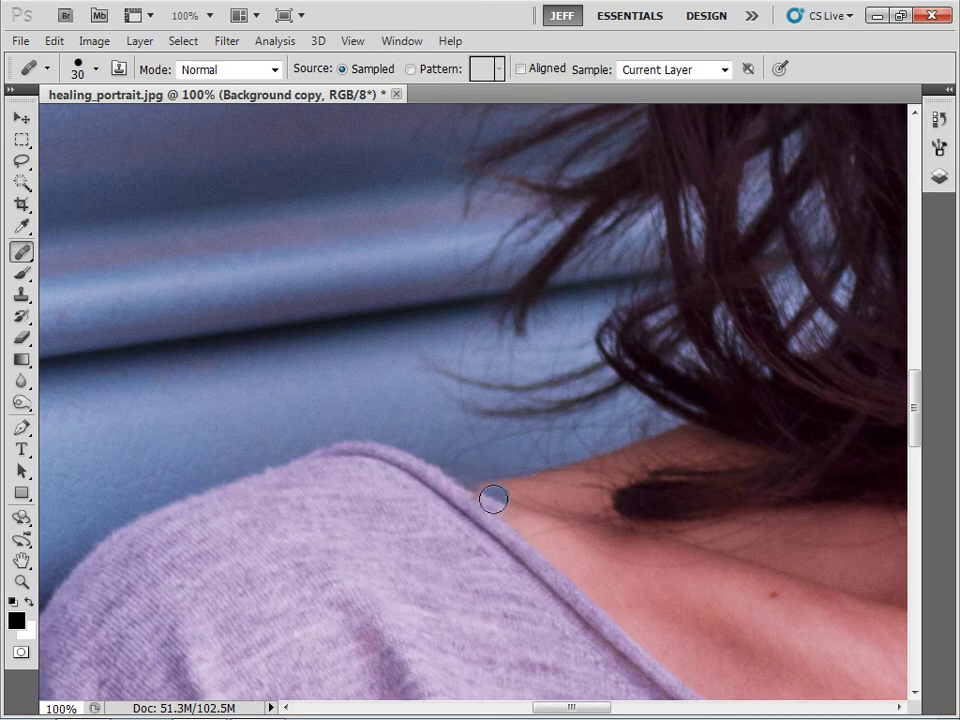
Sample the shirt colour and smooth the shoulder edge with a size-15 brush
{"action": "left_click", "coordinate": [486, 512], "text": "alt"}
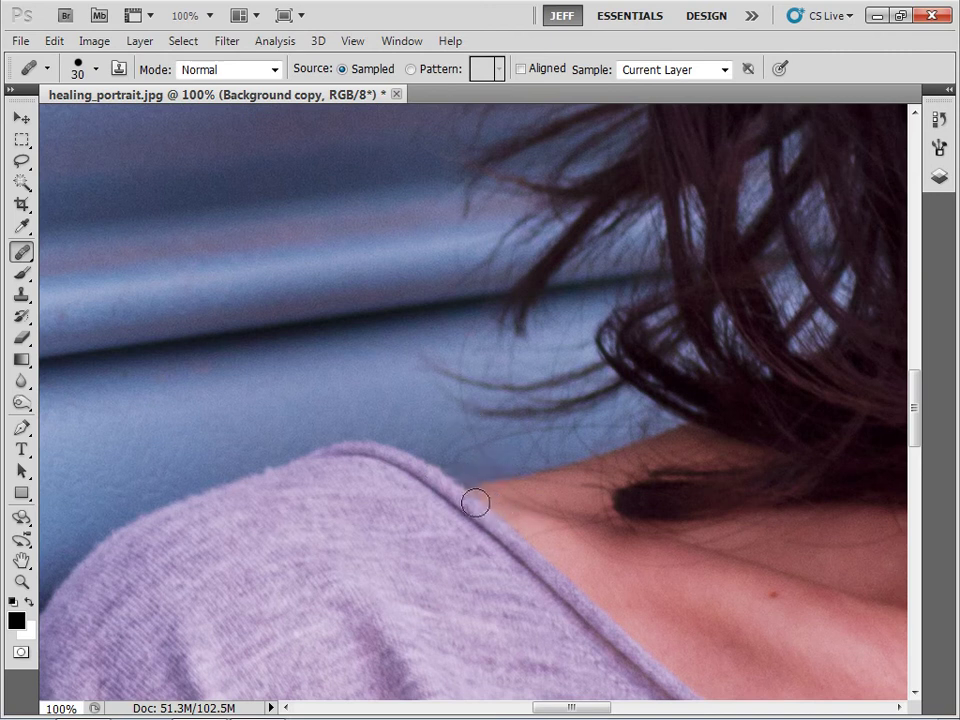
{"action": "left_click_drag", "start_coordinate": [494, 488], "coordinate": [489, 488]}
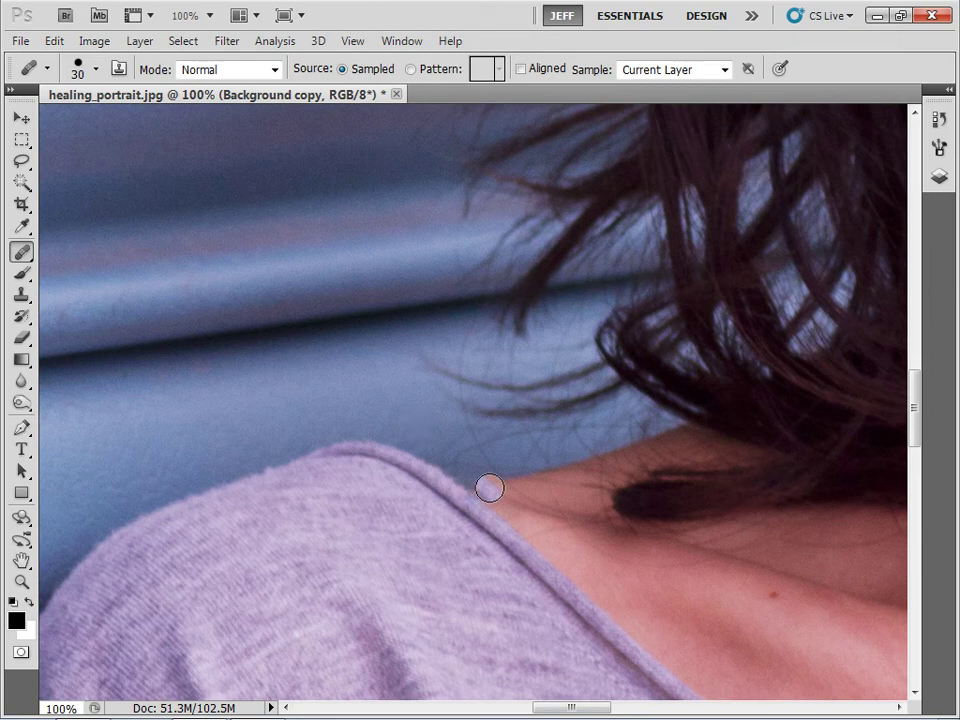
{"action": "key", "text": "bracketleft"}
{"action": "mouse_move", "coordinate": [484, 484]}
{"action": "left_mouse_down"}
{"action": "mouse_move", "coordinate": [471, 486]}
{"action": "mouse_move", "coordinate": [476, 469]}
{"action": "left_mouse_up"}
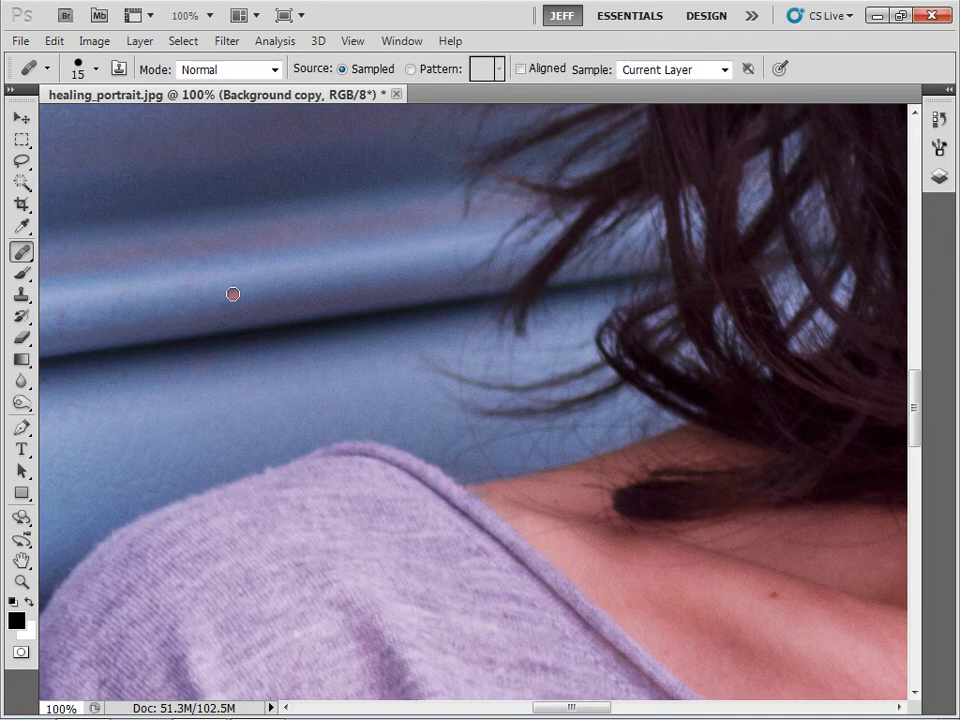
{"action": "left_click", "coordinate": [119, 71]}
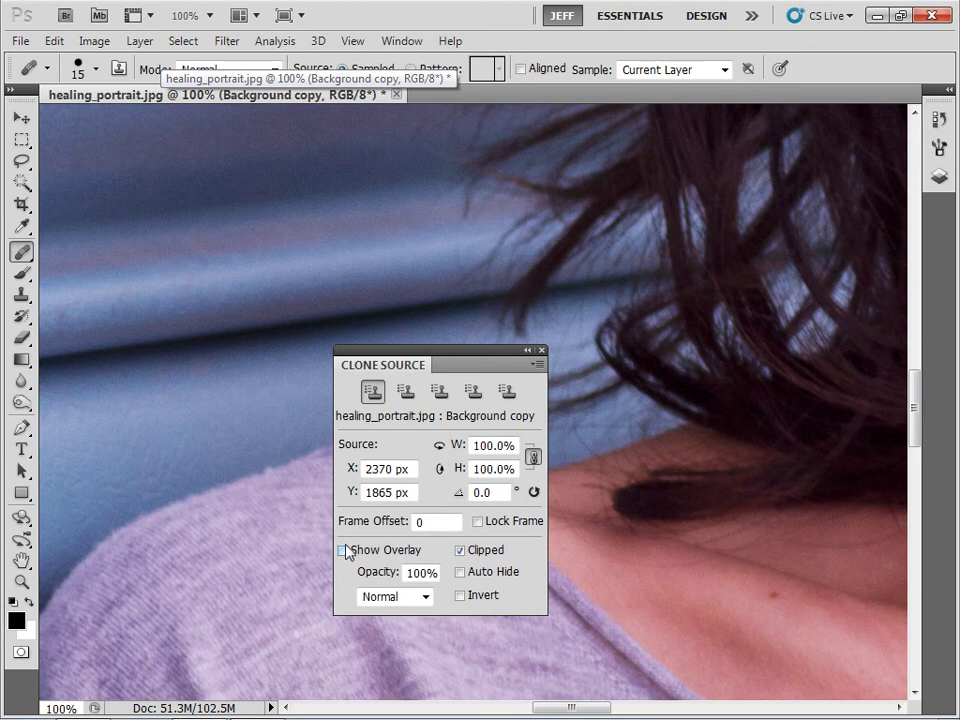
{"action": "left_click", "coordinate": [541, 349]}
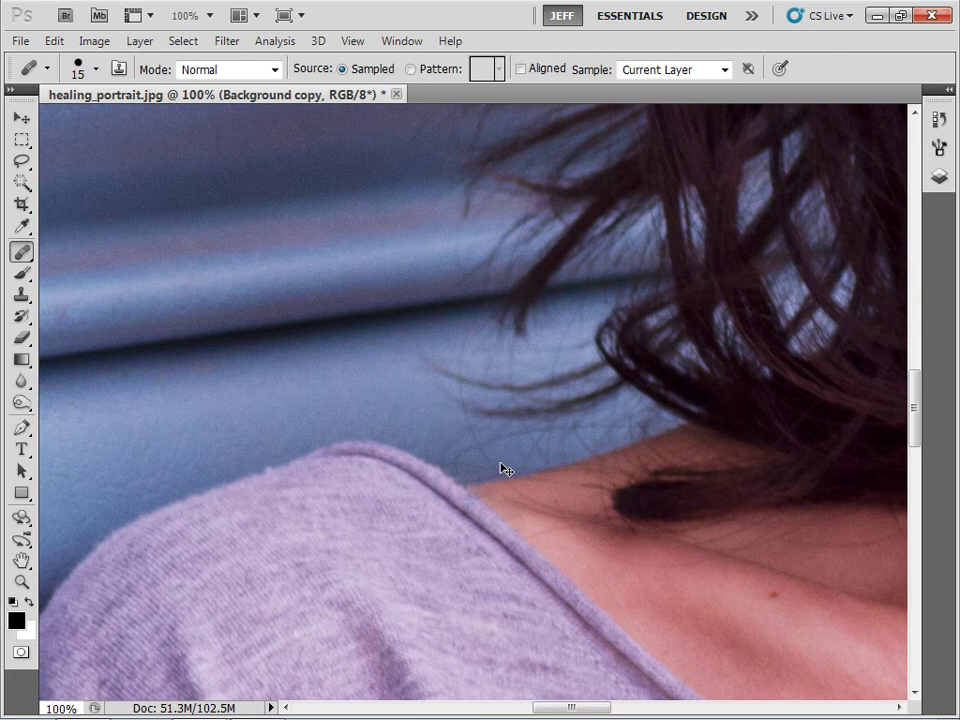
Fit the portrait on screen and toggle the Background copy layer to compare before and after
{"action": "key", "text": "ctrl+0"}
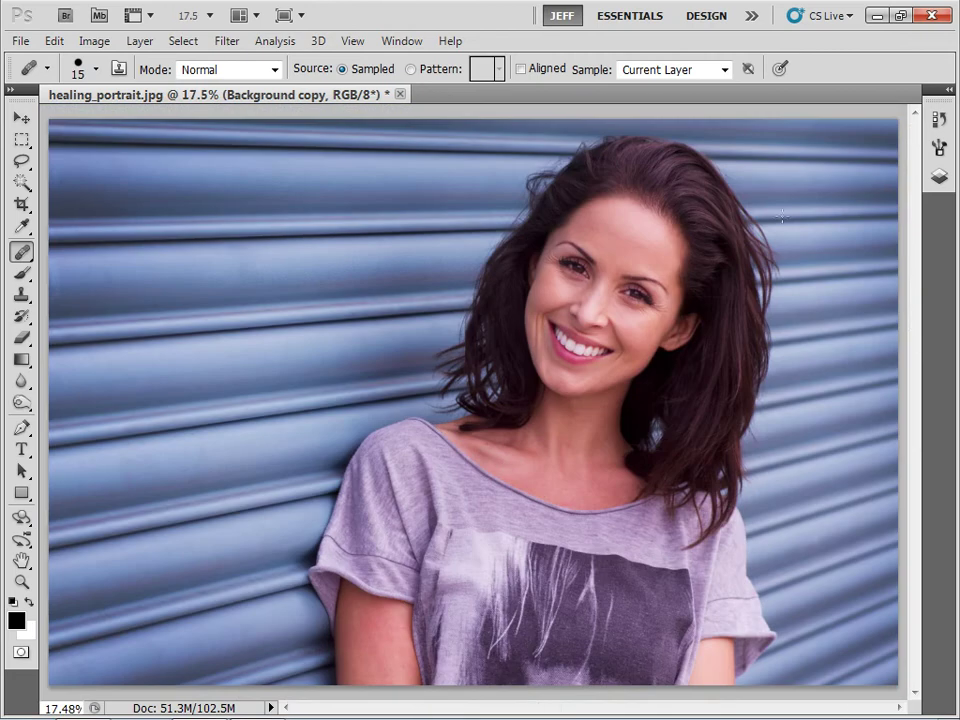
{"action": "left_click", "coordinate": [939, 176]}
{"action": "left_click", "coordinate": [695, 204]}
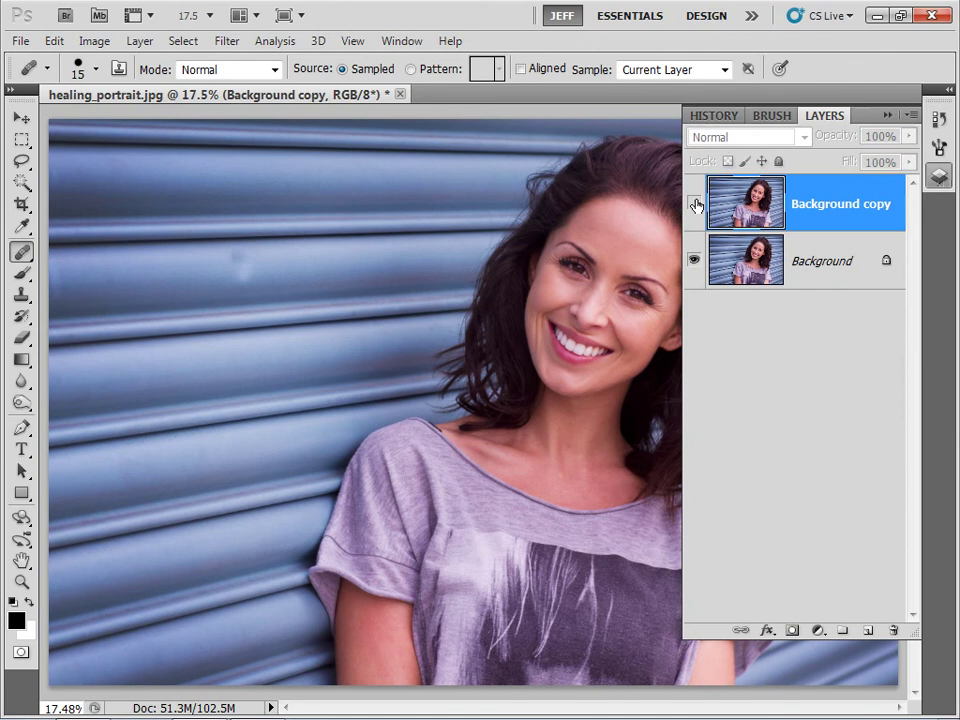
{"action": "left_click", "coordinate": [695, 205]}
{"action": "left_click", "coordinate": [695, 205]}
{"action": "left_click", "coordinate": [695, 206]}
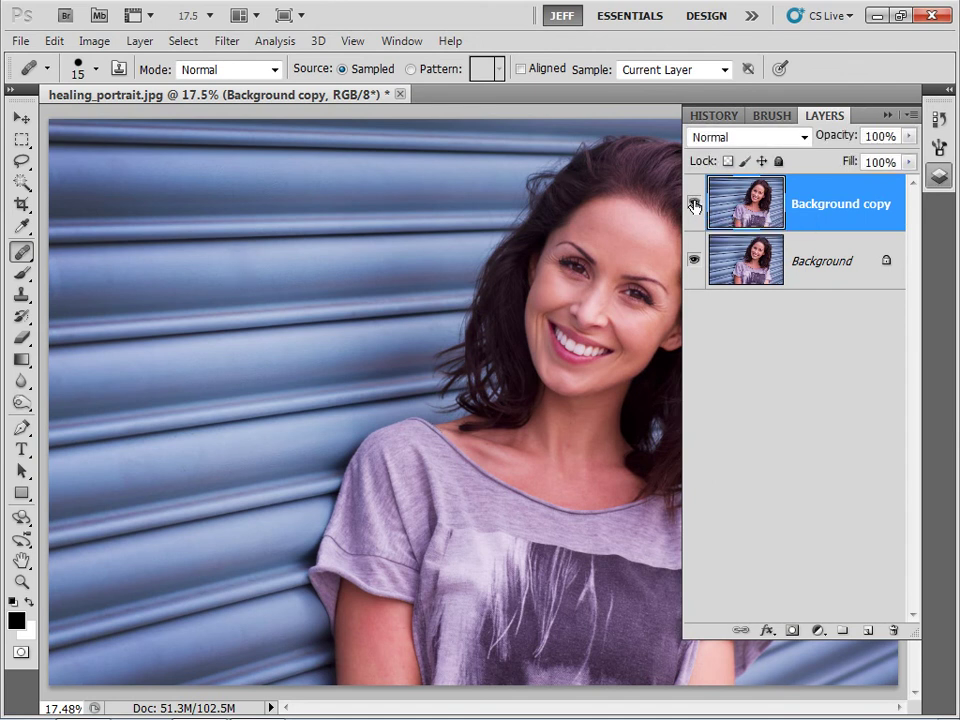
{"action": "left_click", "coordinate": [694, 206]}
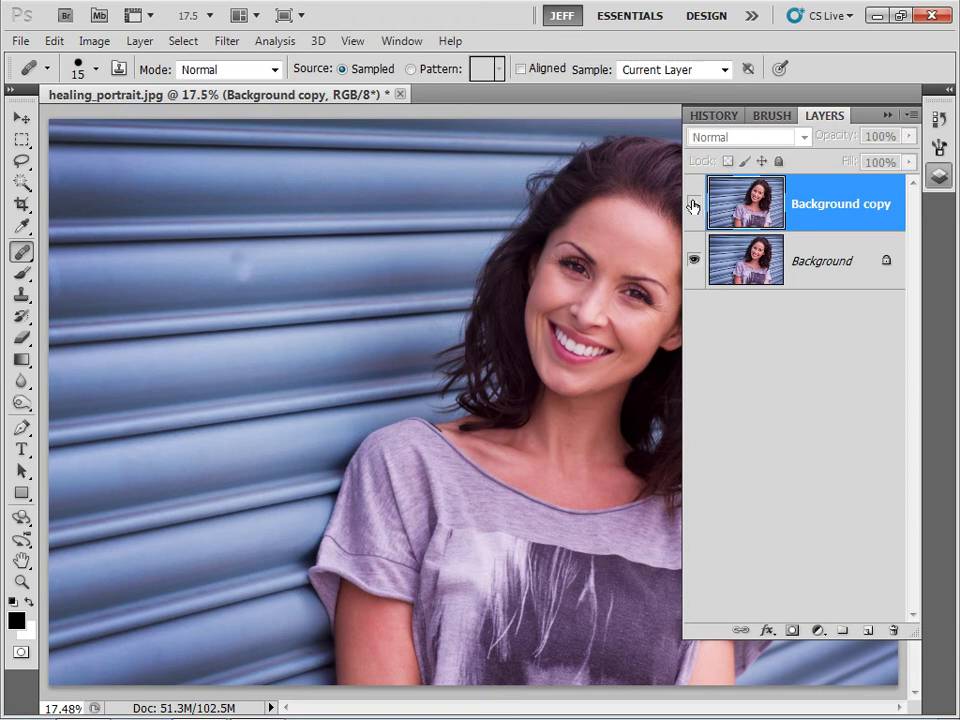
{"action": "left_click", "coordinate": [693, 206]}
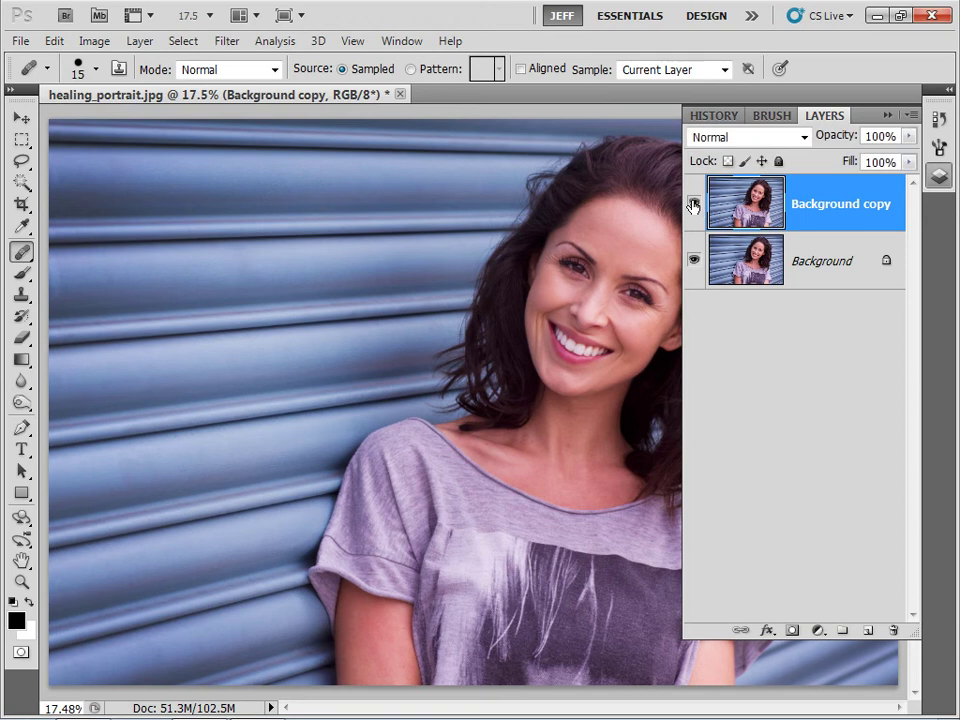
Rename the Background copy layer to 'Tidying layer'
{"action": "double_click", "coordinate": [815, 204]}
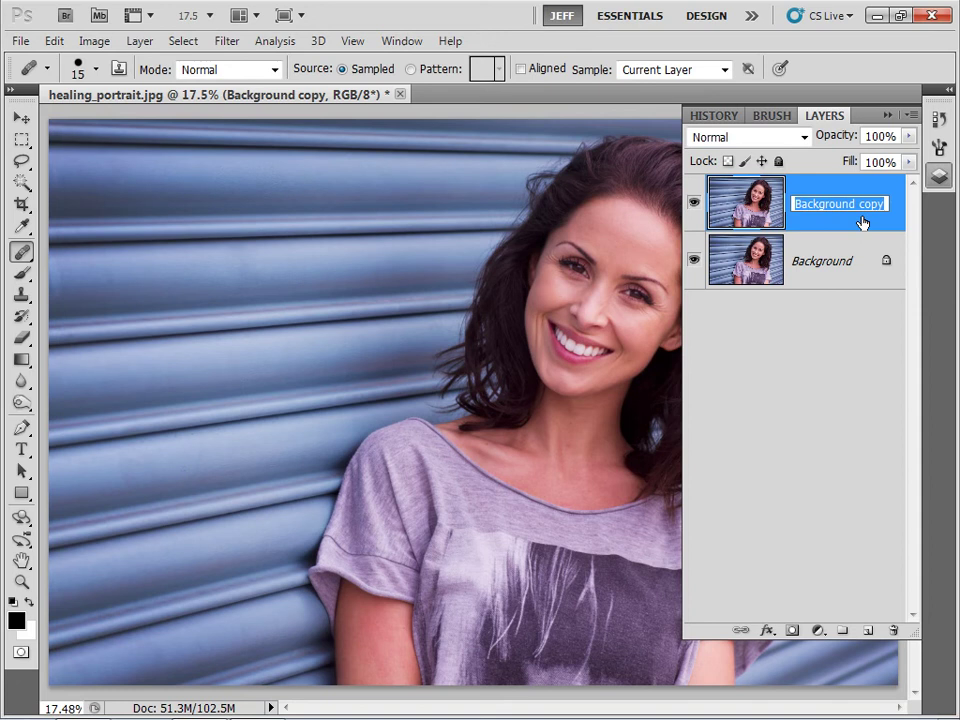
{"action": "type", "text": "Tid"}
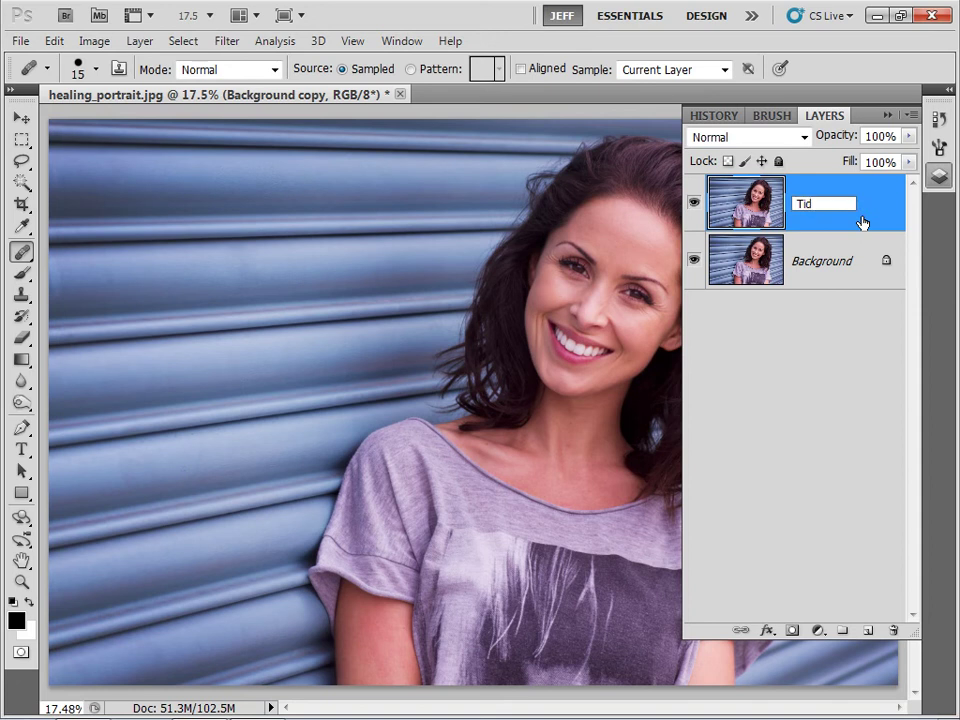
{"action": "type", "text": "ykying layer"}
{"action": "key", "text": "Return"}
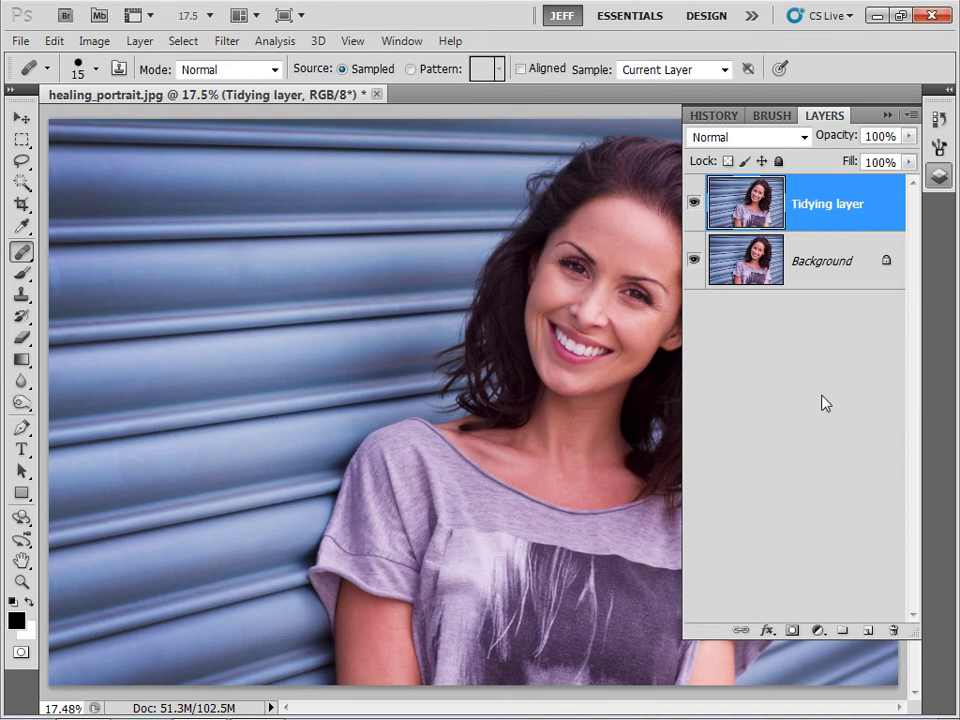
Add a new empty layer above it named 'retouching layer'
{"action": "left_click", "coordinate": [866, 633]}
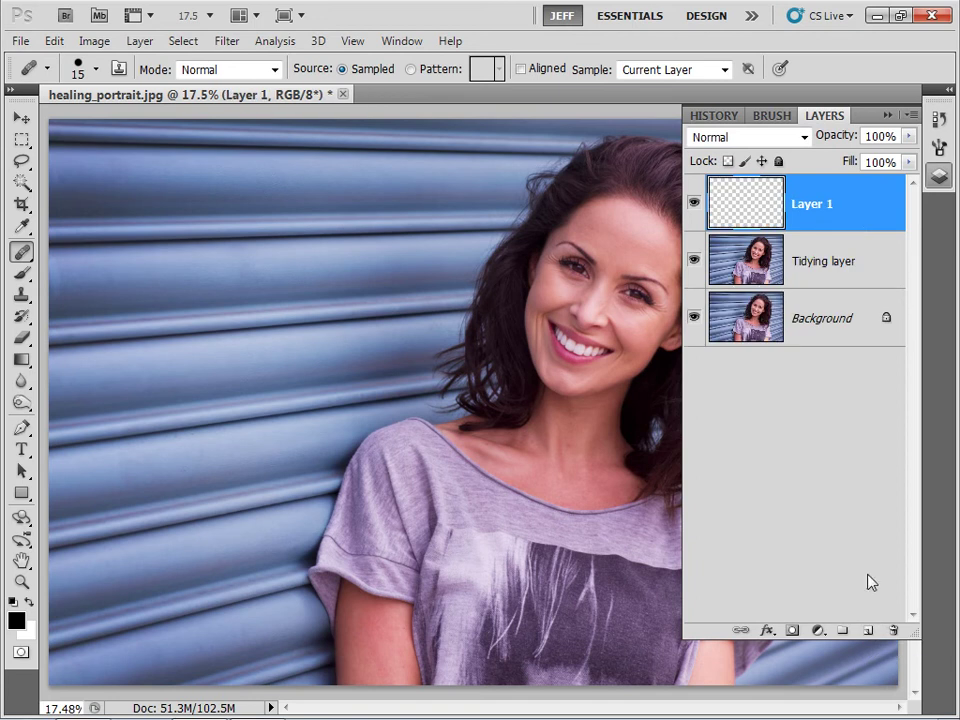
{"action": "double_click", "coordinate": [808, 210]}
{"action": "type", "text": "re"}
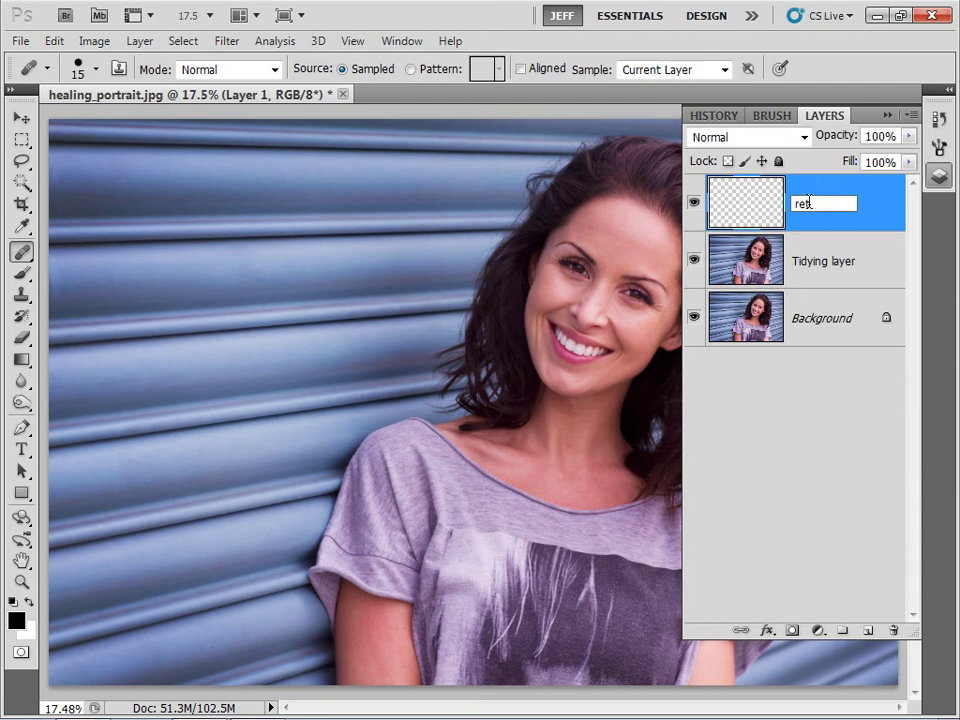
{"action": "type", "text": "touching layer"}
{"action": "key", "text": "Return"}
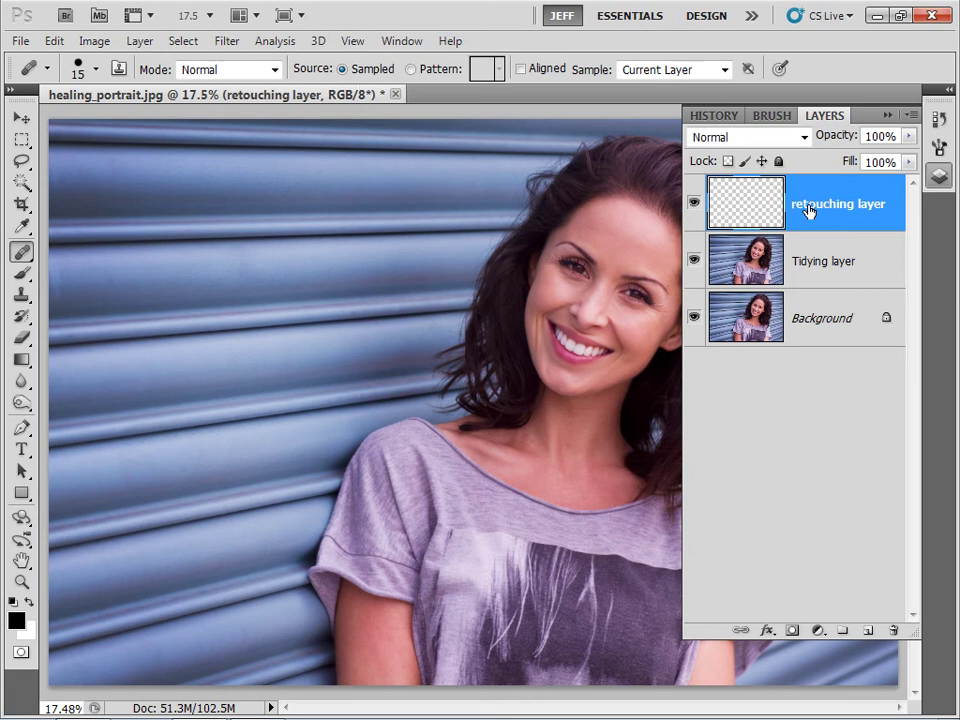
Zoom to 50% on the face and select the Content-Aware Spot Healing Brush with Sample All Layers on
{"action": "scroll", "coordinate": [570, 317], "scroll_direction": "up", "scroll_amount": 2}
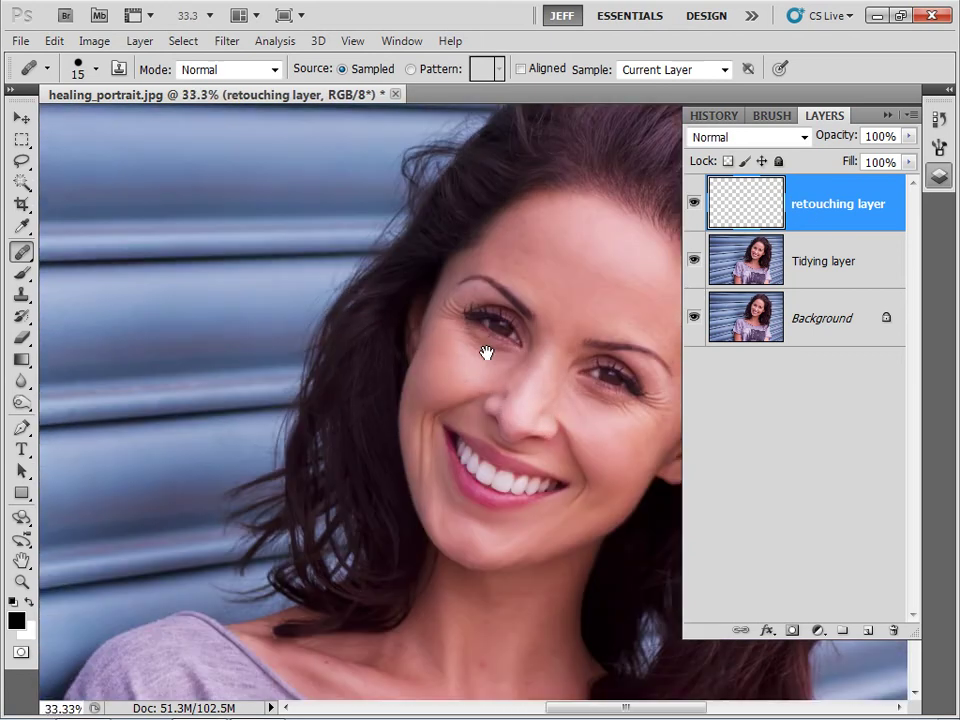
{"action": "left_click_drag", "start_coordinate": [486, 352], "coordinate": [406, 316]}
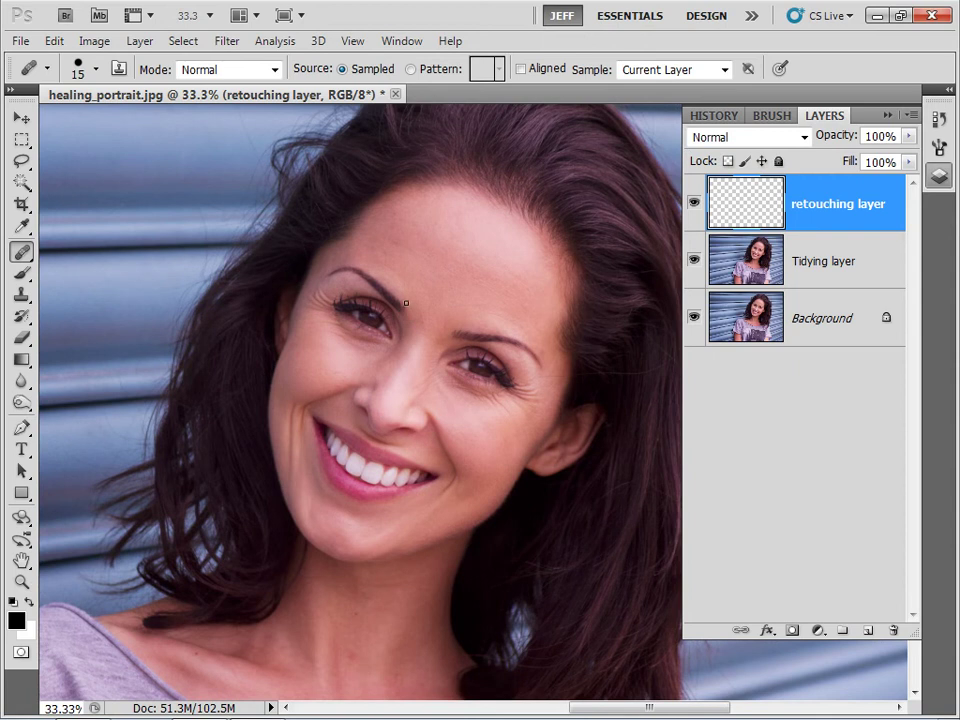
{"action": "scroll", "coordinate": [406, 303], "scroll_direction": "up", "scroll_amount": 1}
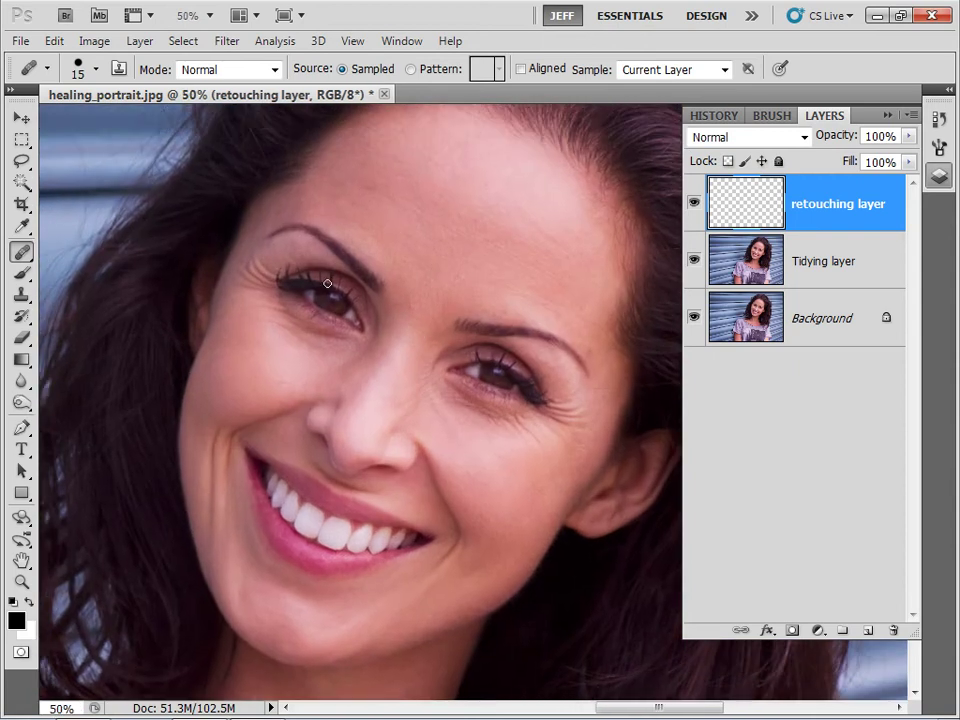
{"action": "left_click", "coordinate": [22, 252]}
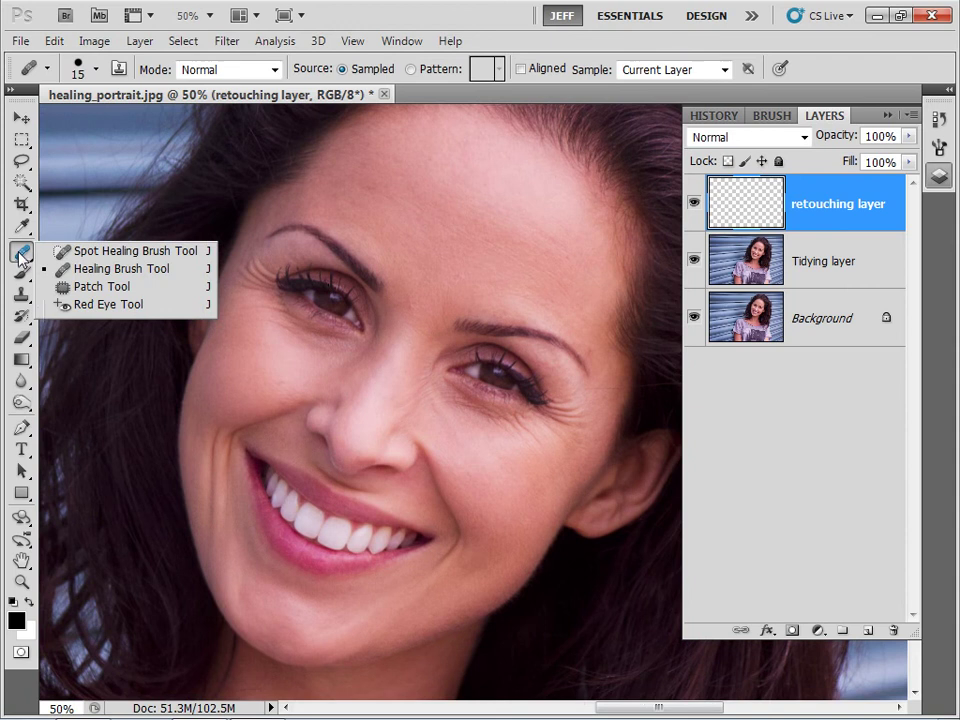
{"action": "left_click", "coordinate": [98, 253]}
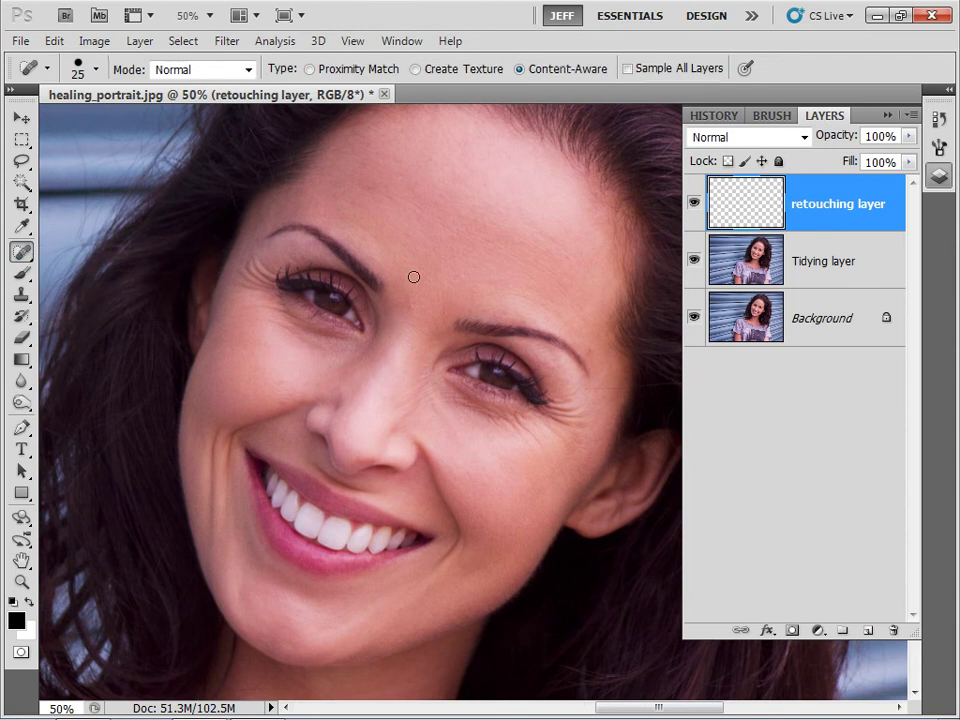
{"action": "left_click", "coordinate": [627, 69]}
Heal the crow's-feet and the lines below the eye corner with a size-30 brush
{"action": "left_click", "coordinate": [529, 302]}
{"action": "left_click_drag", "start_coordinate": [590, 390], "coordinate": [641, 394]}
{"action": "key", "text": "bracketright"}
{"action": "left_click_drag", "start_coordinate": [518, 410], "coordinate": [520, 383]}
{"action": "mouse_move", "coordinate": [533, 440]}
{"action": "left_mouse_down"}
{"action": "mouse_move", "coordinate": [525, 426]}
{"action": "mouse_move", "coordinate": [572, 418]}
{"action": "left_mouse_up"}
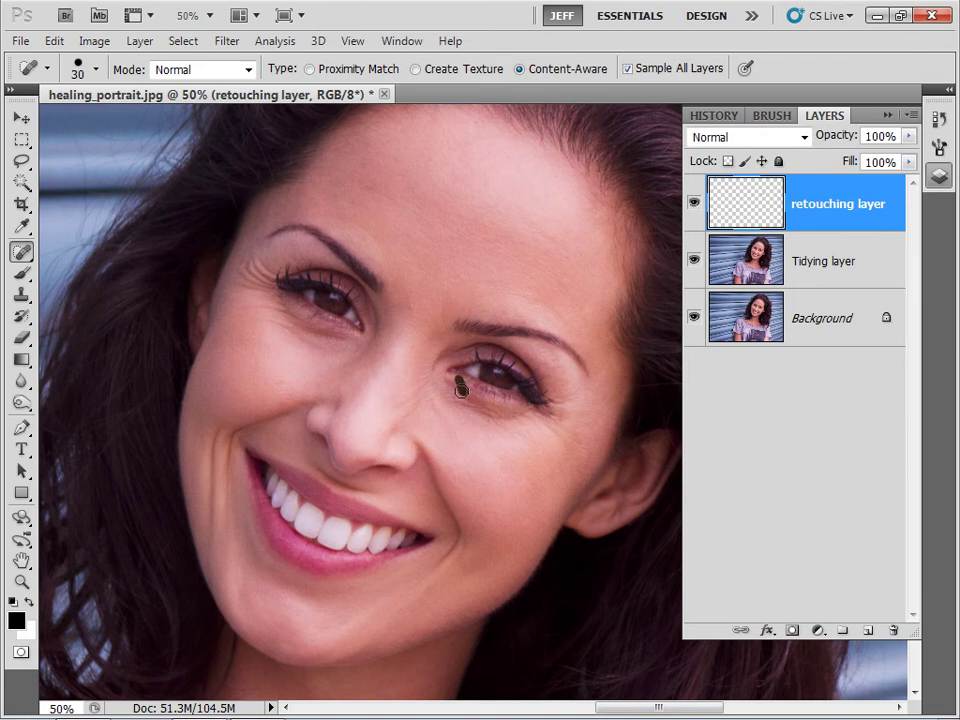
{"action": "mouse_move", "coordinate": [462, 388]}
{"action": "left_mouse_down"}
{"action": "mouse_move", "coordinate": [448, 380]}
{"action": "mouse_move", "coordinate": [493, 412]}
{"action": "mouse_move", "coordinate": [533, 400]}
{"action": "mouse_move", "coordinate": [488, 427]}
{"action": "mouse_move", "coordinate": [455, 398]}
{"action": "mouse_move", "coordinate": [476, 369]}
{"action": "left_mouse_up"}
Smooth the line under the right eye with brush sizes 20 to 25
{"action": "key", "text": "bracketleft"}
{"action": "key", "text": "bracketleft"}
{"action": "mouse_move", "coordinate": [458, 397]}
{"action": "left_mouse_down"}
{"action": "mouse_move", "coordinate": [498, 422]}
{"action": "mouse_move", "coordinate": [452, 422]}
{"action": "left_mouse_up"}
{"action": "key", "text": "bracketright"}
{"action": "key", "text": "bracketright"}
{"action": "mouse_move", "coordinate": [464, 394]}
{"action": "left_mouse_down"}
{"action": "mouse_move", "coordinate": [501, 433]}
{"action": "mouse_move", "coordinate": [505, 415]}
{"action": "mouse_move", "coordinate": [527, 414]}
{"action": "left_mouse_up"}
{"action": "key", "text": "bracketright"}
Heal the lines at the left eye, the mouth-to-nose line and the nose–lip crease
{"action": "mouse_move", "coordinate": [281, 307]}
{"action": "left_mouse_down"}
{"action": "mouse_move", "coordinate": [347, 345]}
{"action": "mouse_move", "coordinate": [249, 314]}
{"action": "left_mouse_up"}
{"action": "mouse_move", "coordinate": [246, 261]}
{"action": "left_mouse_down"}
{"action": "mouse_move", "coordinate": [267, 285]}
{"action": "mouse_move", "coordinate": [249, 253]}
{"action": "mouse_move", "coordinate": [258, 278]}
{"action": "left_mouse_up"}
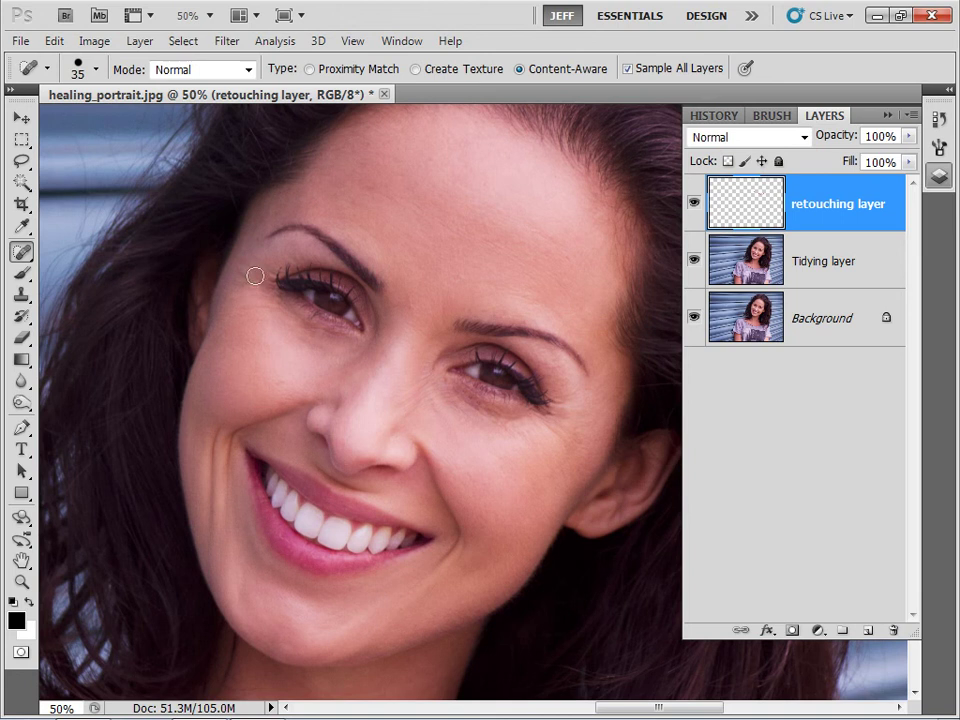
{"action": "mouse_move", "coordinate": [210, 546]}
{"action": "left_mouse_down"}
{"action": "mouse_move", "coordinate": [221, 413]}
{"action": "mouse_move", "coordinate": [245, 428]}
{"action": "left_mouse_up"}
{"action": "key", "text": "bracketleft"}
{"action": "key", "text": "bracketleft"}
{"action": "mouse_move", "coordinate": [315, 463]}
{"action": "left_mouse_down"}
{"action": "mouse_move", "coordinate": [346, 487]}
{"action": "mouse_move", "coordinate": [330, 477]}
{"action": "mouse_move", "coordinate": [380, 495]}
{"action": "mouse_move", "coordinate": [302, 464]}
{"action": "left_mouse_up"}
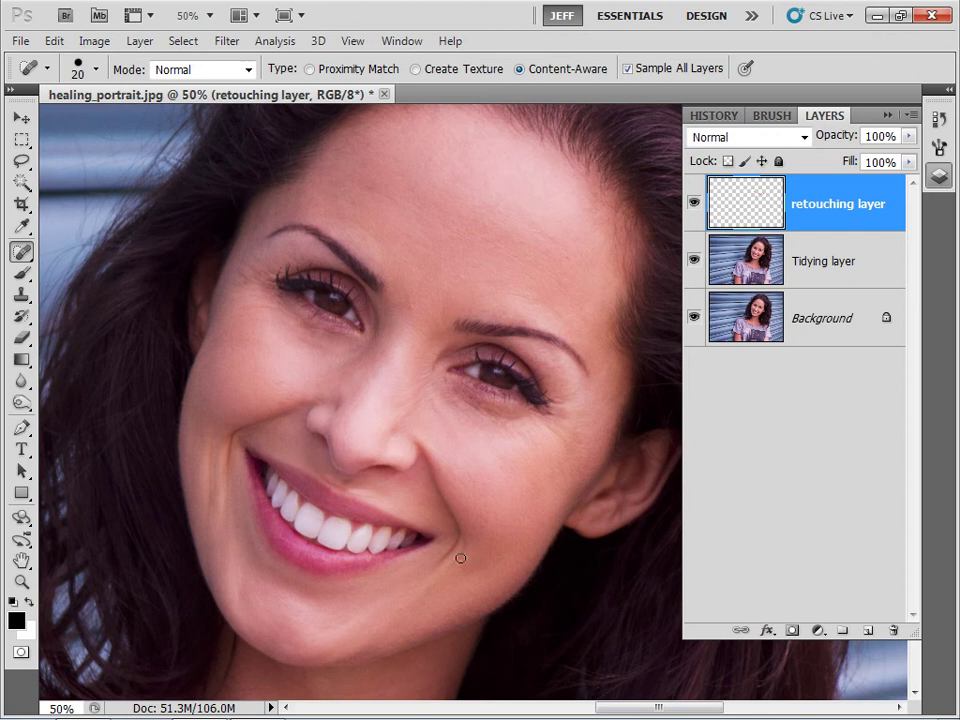
Heal the chin blemishes and soften the left smile line with a size-25 brush
{"action": "left_click_drag", "start_coordinate": [460, 558], "coordinate": [463, 536]}
{"action": "left_click_drag", "start_coordinate": [430, 582], "coordinate": [437, 589]}
{"action": "key", "text": "bracketright"}
{"action": "left_click_drag", "start_coordinate": [241, 597], "coordinate": [241, 597]}
{"action": "left_click_drag", "start_coordinate": [183, 434], "coordinate": [183, 448]}
{"action": "mouse_move", "coordinate": [210, 502]}
{"action": "left_mouse_down"}
{"action": "mouse_move", "coordinate": [215, 430]}
{"action": "mouse_move", "coordinate": [211, 529]}
{"action": "left_mouse_up"}
{"action": "mouse_move", "coordinate": [210, 479]}
{"action": "left_mouse_down"}
{"action": "mouse_move", "coordinate": [216, 435]}
{"action": "mouse_move", "coordinate": [206, 448]}
{"action": "mouse_move", "coordinate": [219, 423]}
{"action": "mouse_move", "coordinate": [212, 470]}
{"action": "mouse_move", "coordinate": [248, 306]}
{"action": "mouse_move", "coordinate": [210, 482]}
{"action": "left_mouse_up"}
Heal a forehead line and the left crow's-feet at size 30, then lower the layer opacity to 40%
{"action": "key", "text": "bracketright"}
{"action": "left_click_drag", "start_coordinate": [415, 281], "coordinate": [415, 314]}
{"action": "left_click_drag", "start_coordinate": [214, 428], "coordinate": [214, 450]}
{"action": "left_click_drag", "start_coordinate": [241, 286], "coordinate": [257, 304]}
{"action": "left_click_drag", "start_coordinate": [850, 135], "coordinate": [795, 139]}
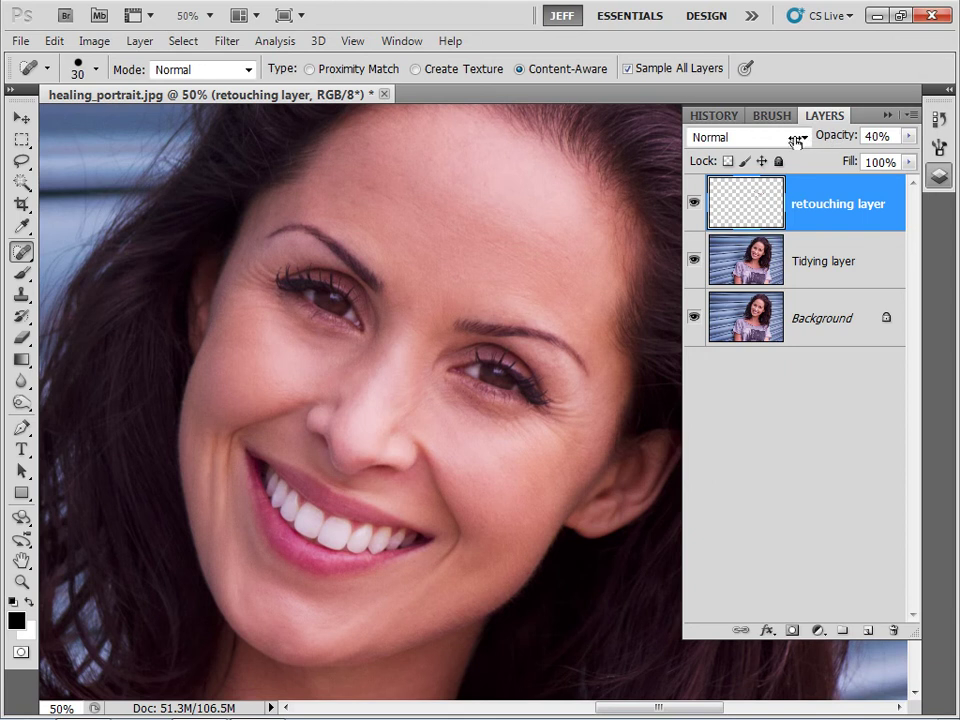
Toggle the retouching layer to compare the result and raise its opacity slightly
{"action": "left_click", "coordinate": [694, 205]}
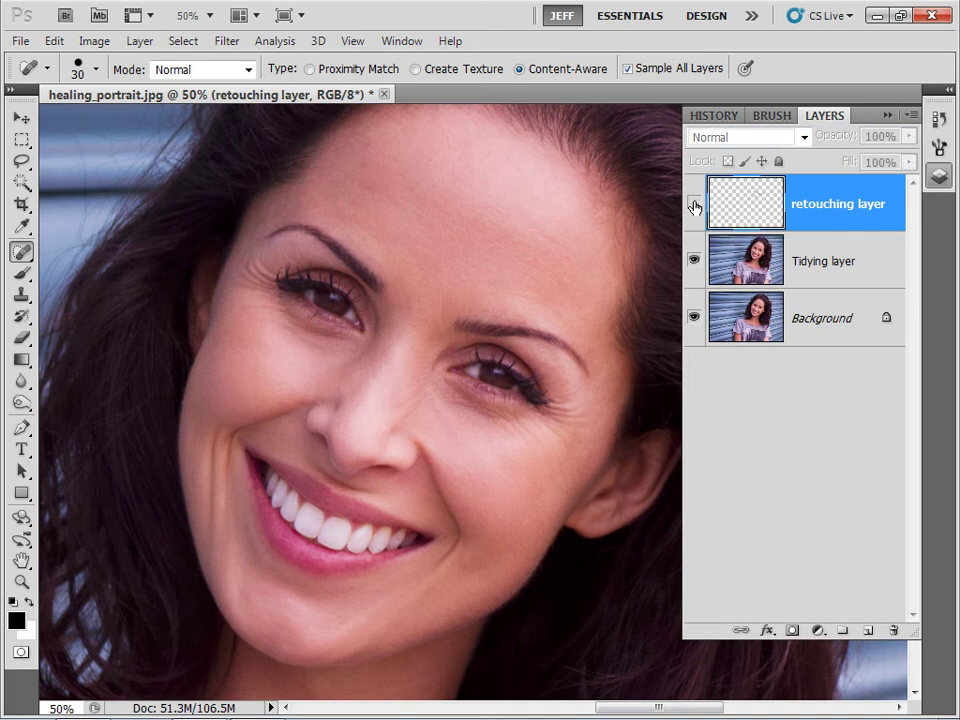
{"action": "left_click", "coordinate": [694, 205]}
{"action": "left_click", "coordinate": [694, 205]}
{"action": "left_click", "coordinate": [694, 205]}
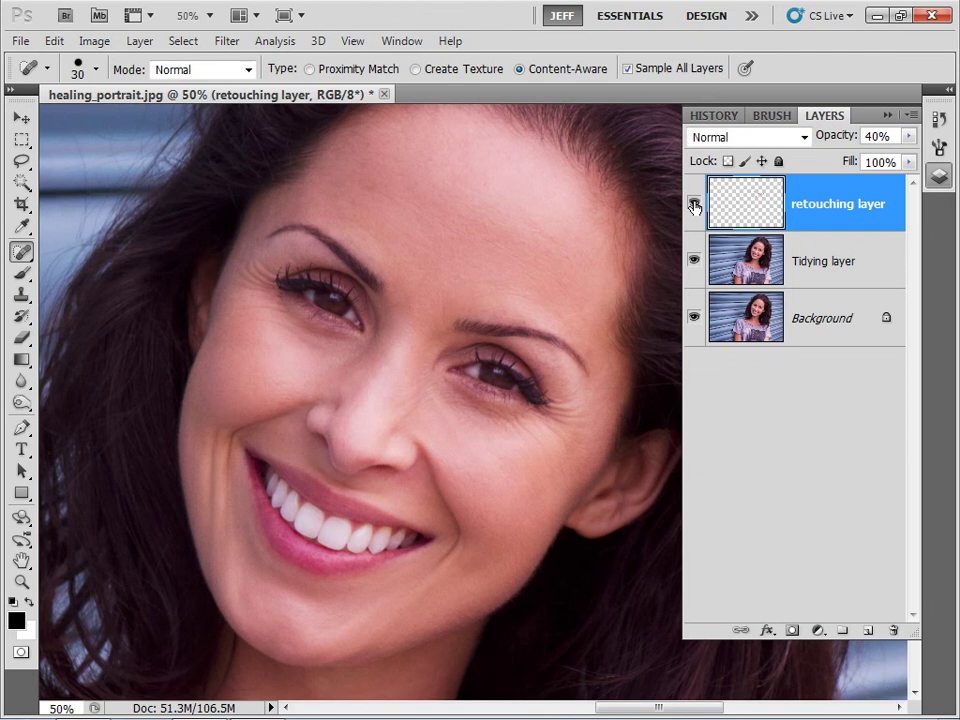
{"action": "left_click", "coordinate": [694, 205]}
{"action": "left_click", "coordinate": [694, 205]}
{"action": "left_click", "coordinate": [694, 205]}
{"action": "left_click_drag", "start_coordinate": [827, 136], "coordinate": [840, 136]}
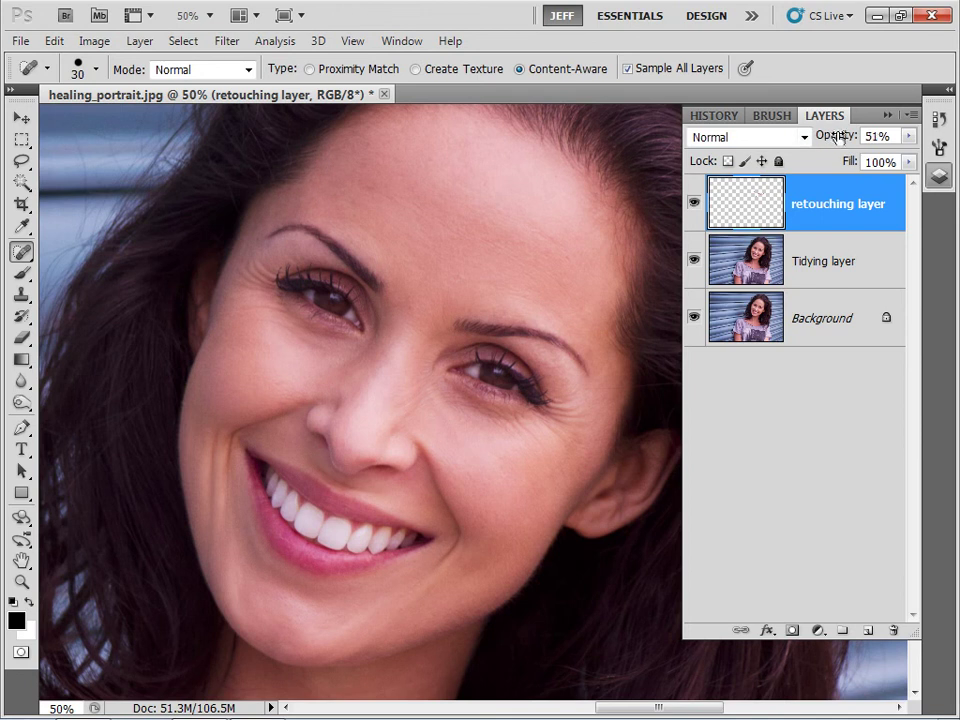
View the healing strokes alone, set the retouching layer to 53% opacity, and restore all layers
{"action": "left_click", "coordinate": [694, 203]}
{"action": "left_click", "coordinate": [694, 203]}
{"action": "left_click", "coordinate": [694, 261]}
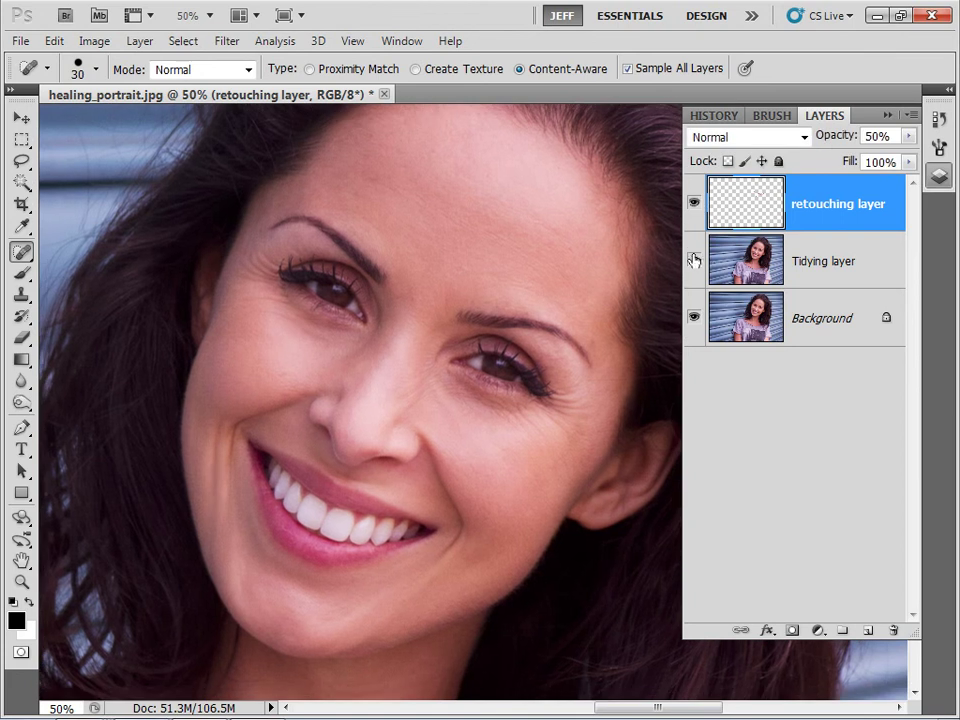
{"action": "left_click", "coordinate": [694, 317]}
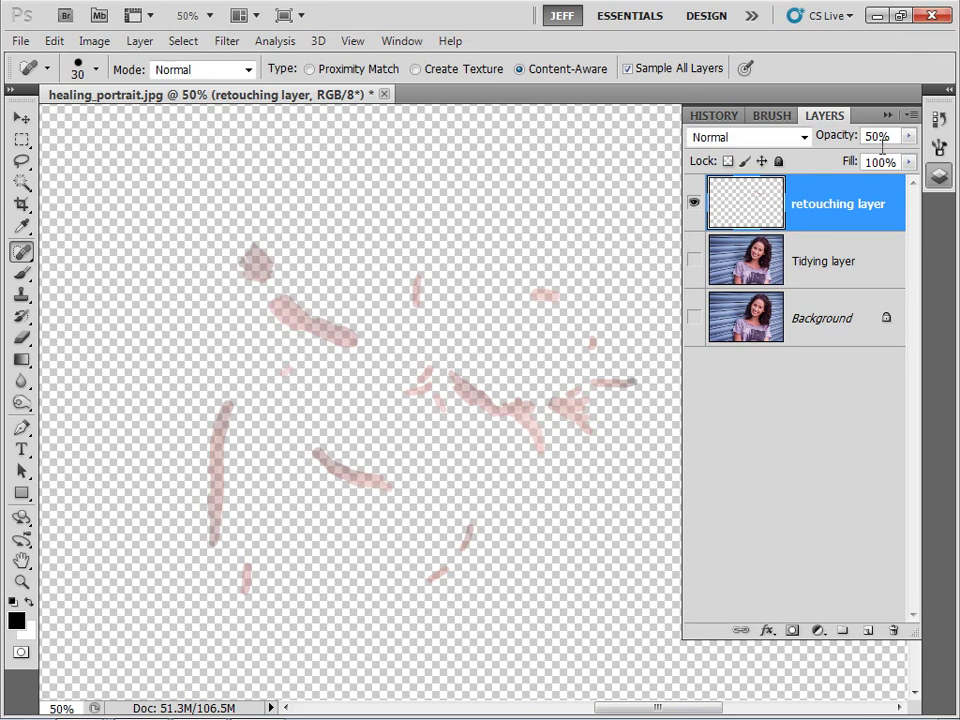
{"action": "mouse_move", "coordinate": [830, 135]}
{"action": "left_mouse_down"}
{"action": "mouse_move", "coordinate": [885, 135]}
{"action": "mouse_move", "coordinate": [806, 146]}
{"action": "left_mouse_up"}
{"action": "left_click_drag", "start_coordinate": [696, 265], "coordinate": [688, 317]}
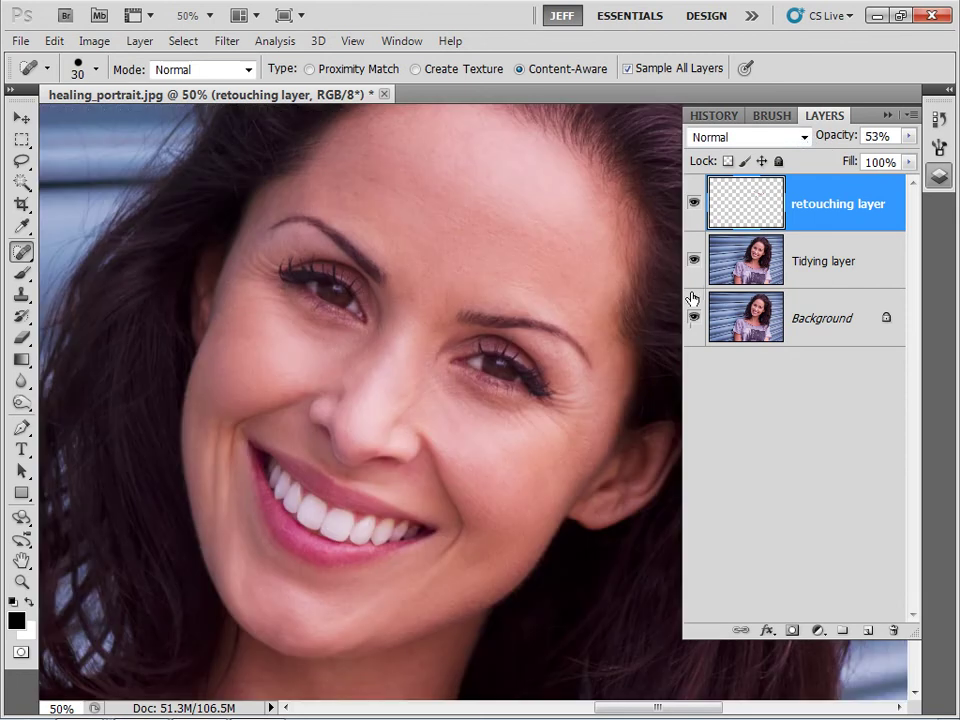
{"action": "key", "text": "ctrl+0"}
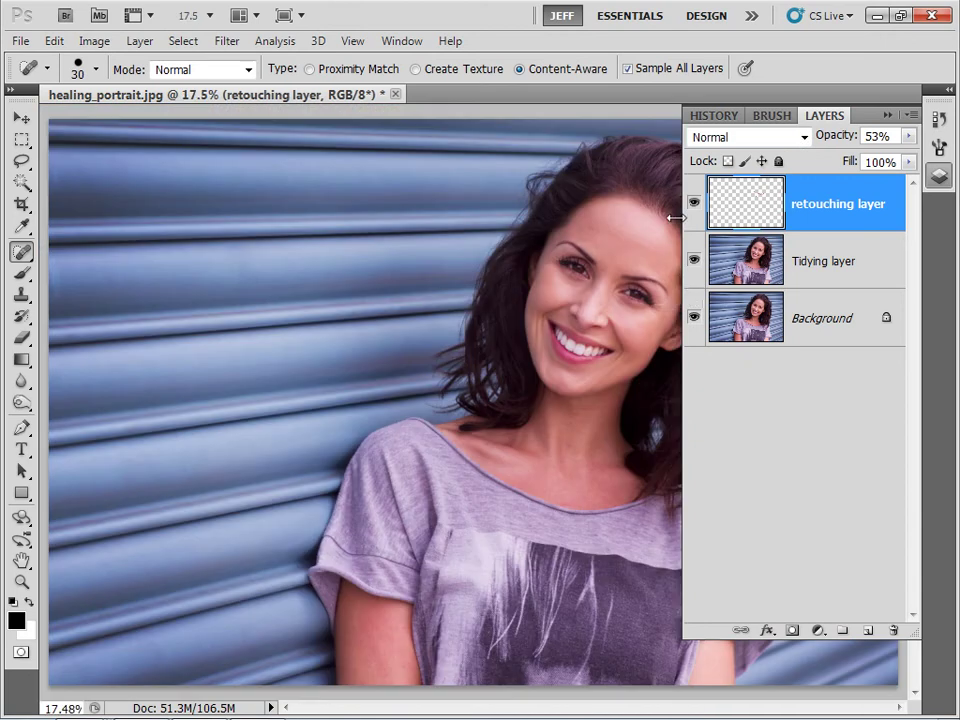
{"action": "left_click", "coordinate": [887, 116]}
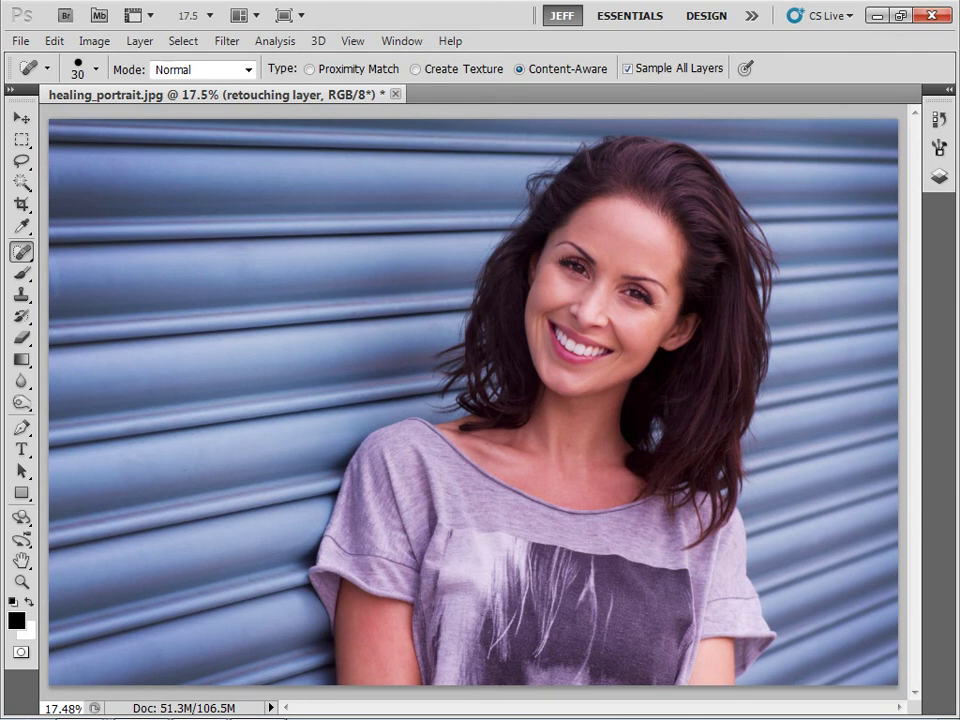
Switch to Bridge and open healing_landscape_before.jpg in Photoshop
{"action": "left_click", "coordinate": [257, 702]}
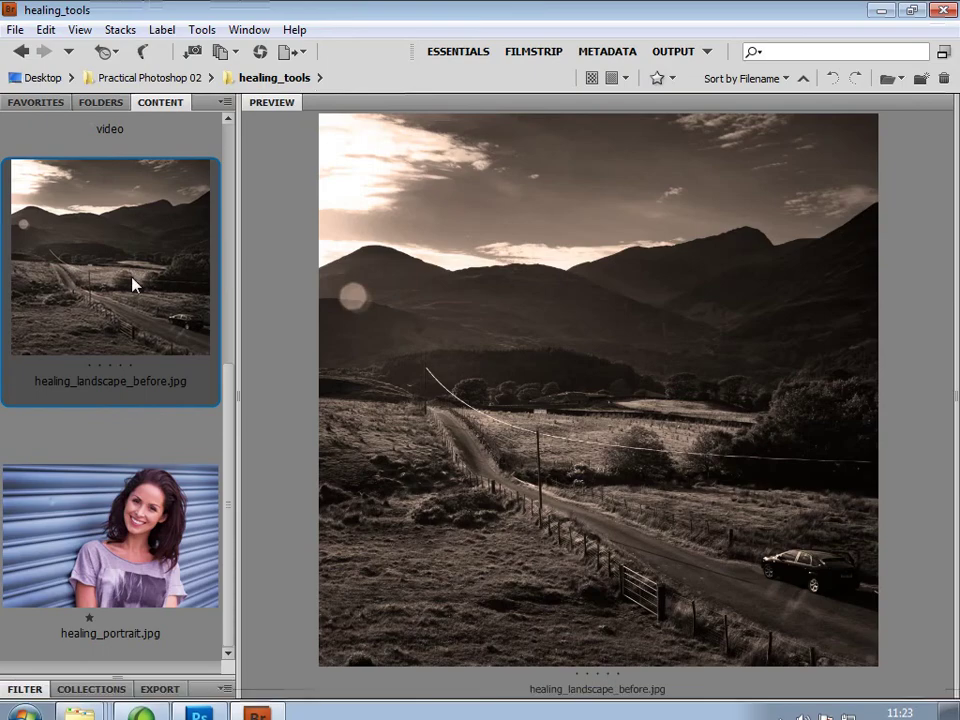
{"action": "double_click", "coordinate": [97, 281]}
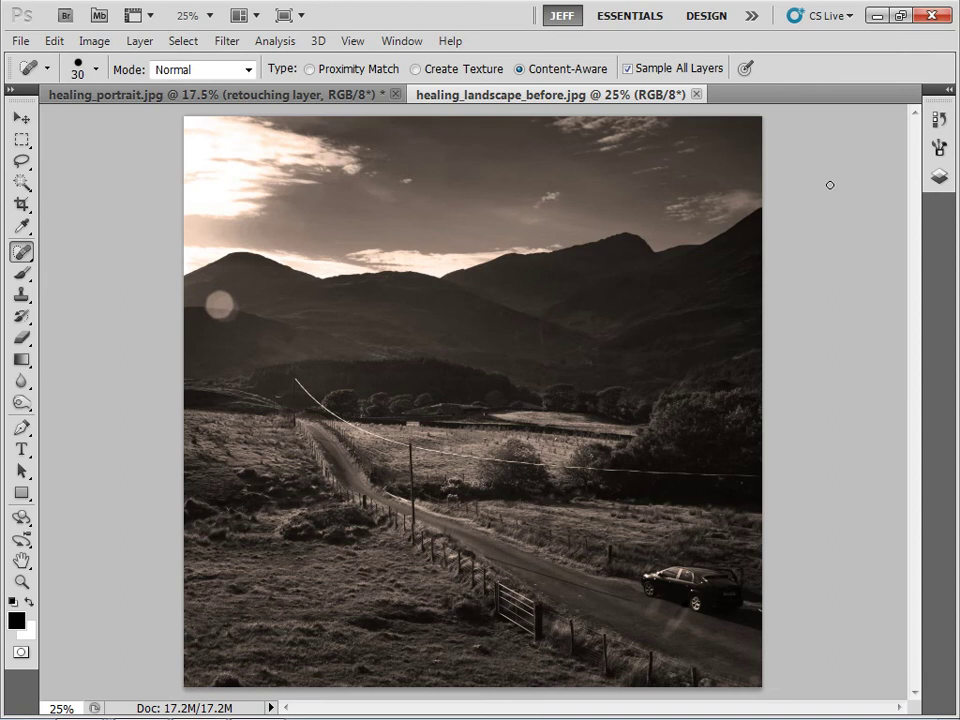
Duplicate the Background layer and name the copy 'tidying layer'
{"action": "left_click", "coordinate": [938, 178]}
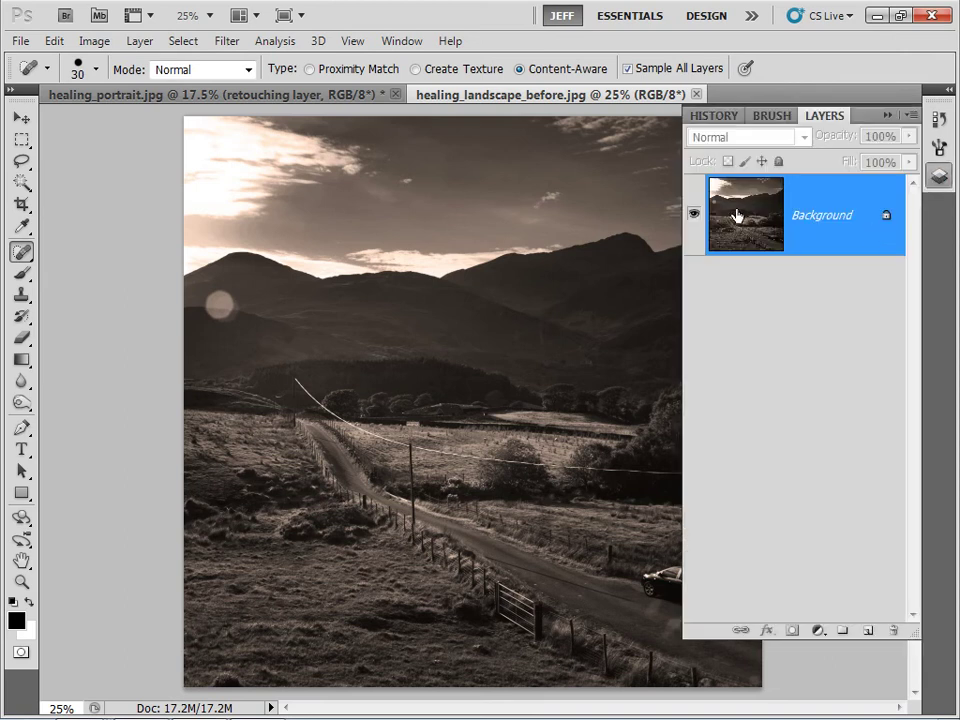
{"action": "left_click_drag", "start_coordinate": [742, 207], "coordinate": [866, 630]}
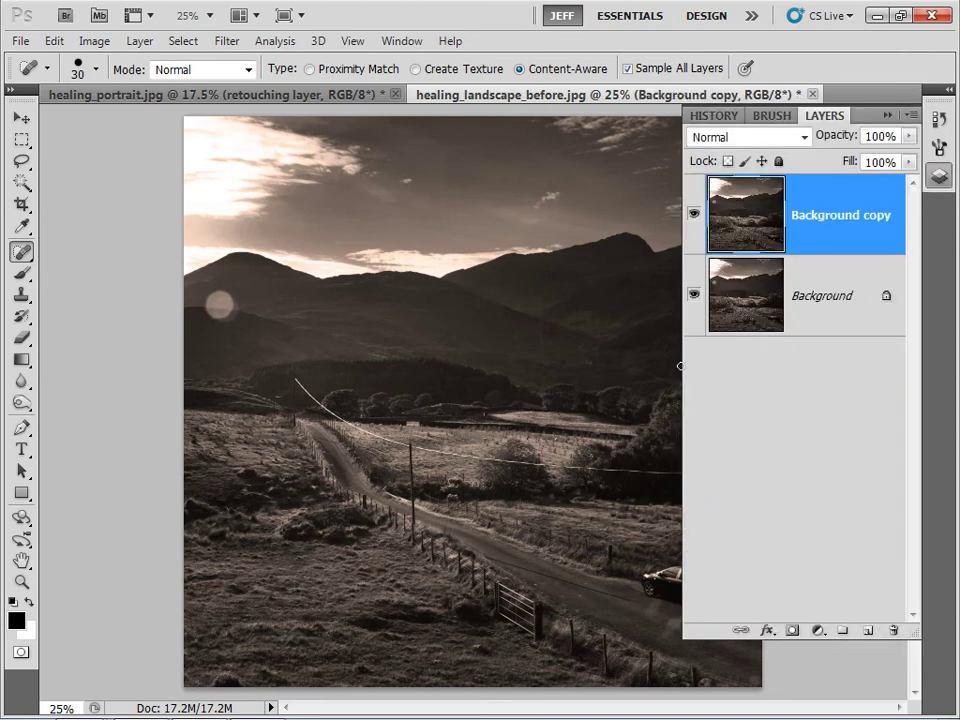
{"action": "double_click", "coordinate": [820, 214]}
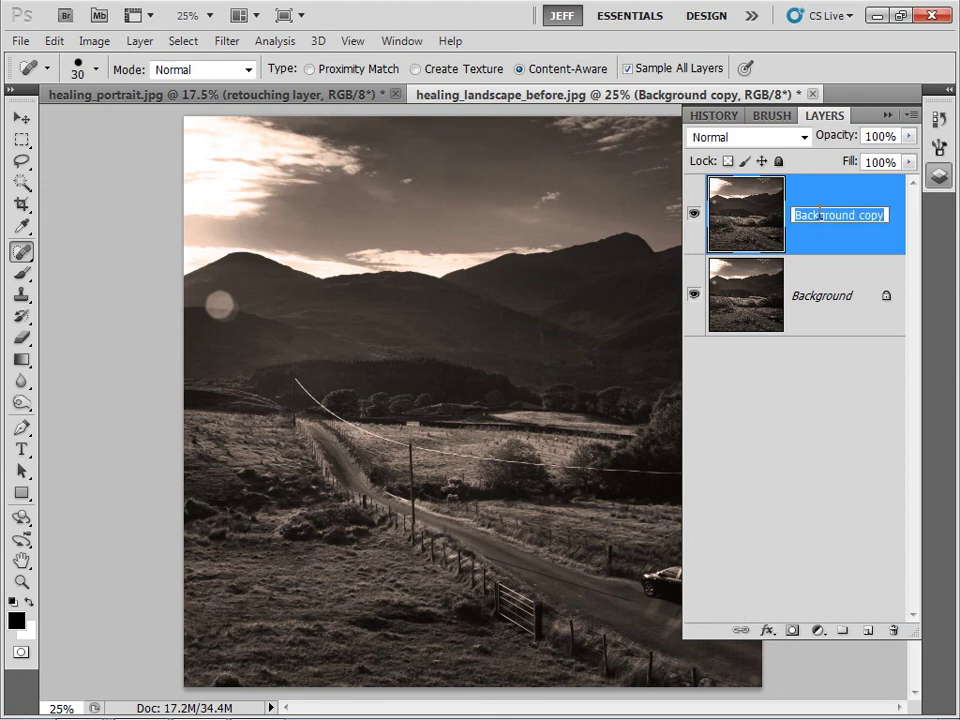
{"action": "type", "text": "t"}
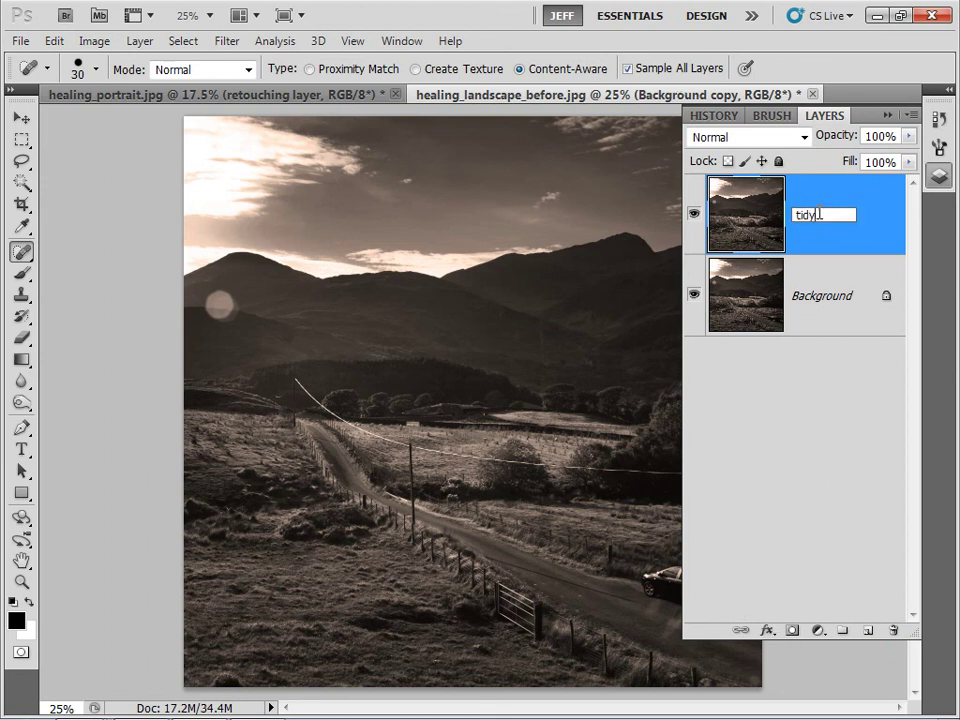
{"action": "type", "text": "idying layer"}
{"action": "key", "text": "Return"}
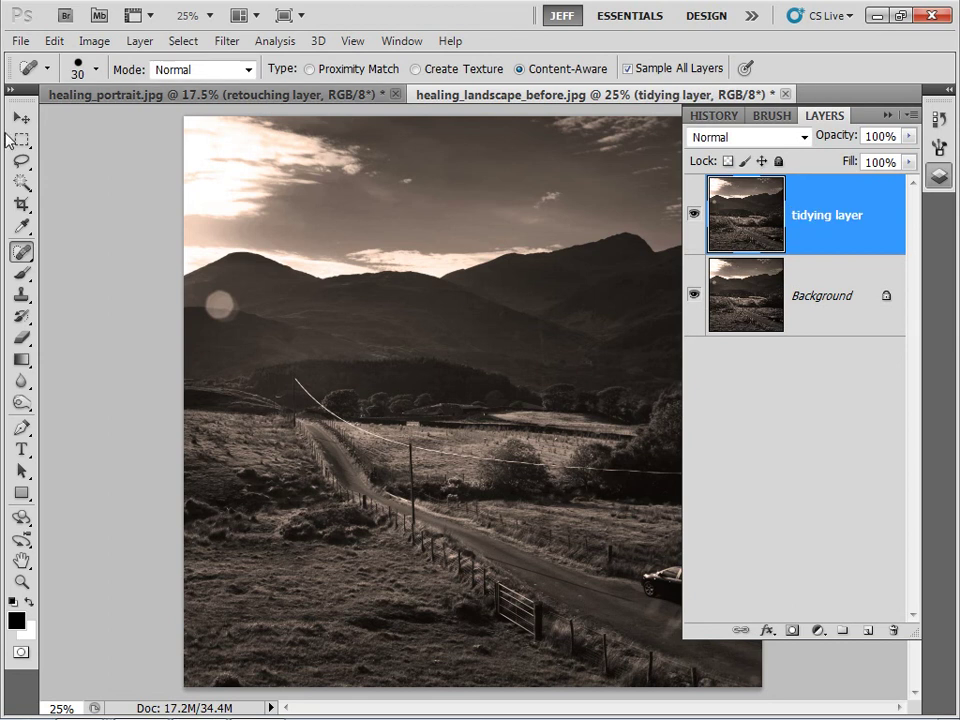
Keep the Spot Healing Brush active and collapse the panels to show the whole image
{"action": "right_click", "coordinate": [22, 255]}
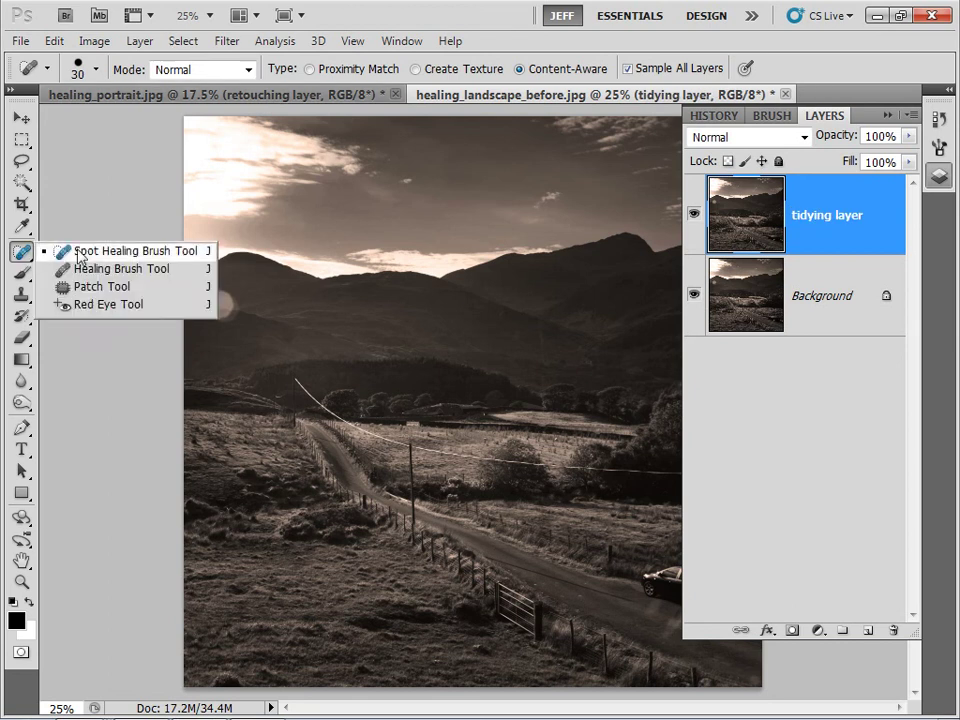
{"action": "left_click", "coordinate": [110, 254]}
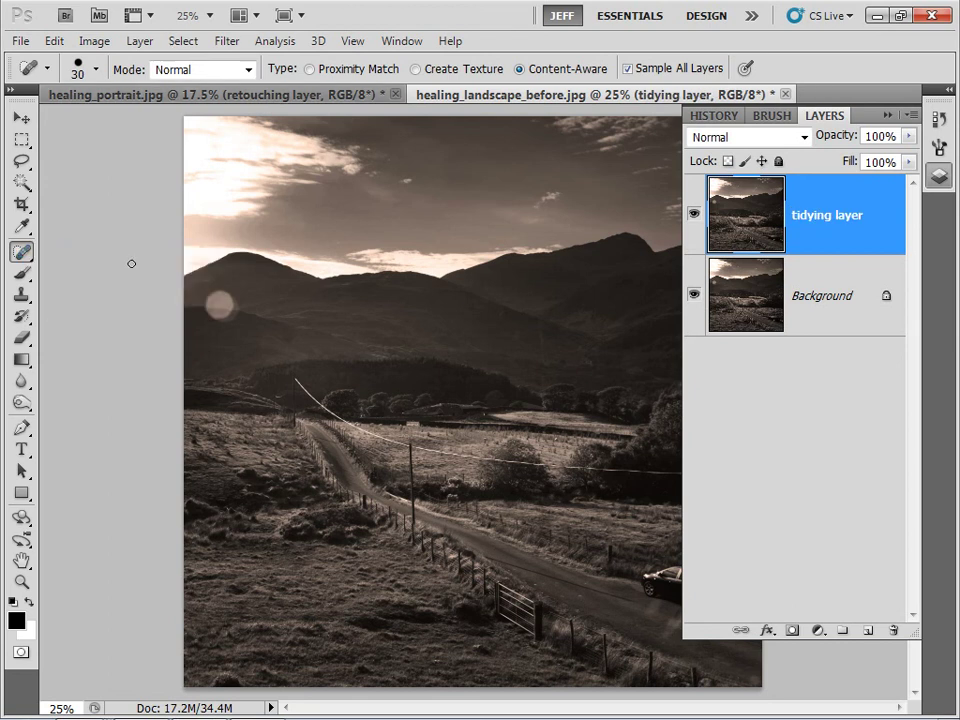
{"action": "left_click", "coordinate": [888, 117]}
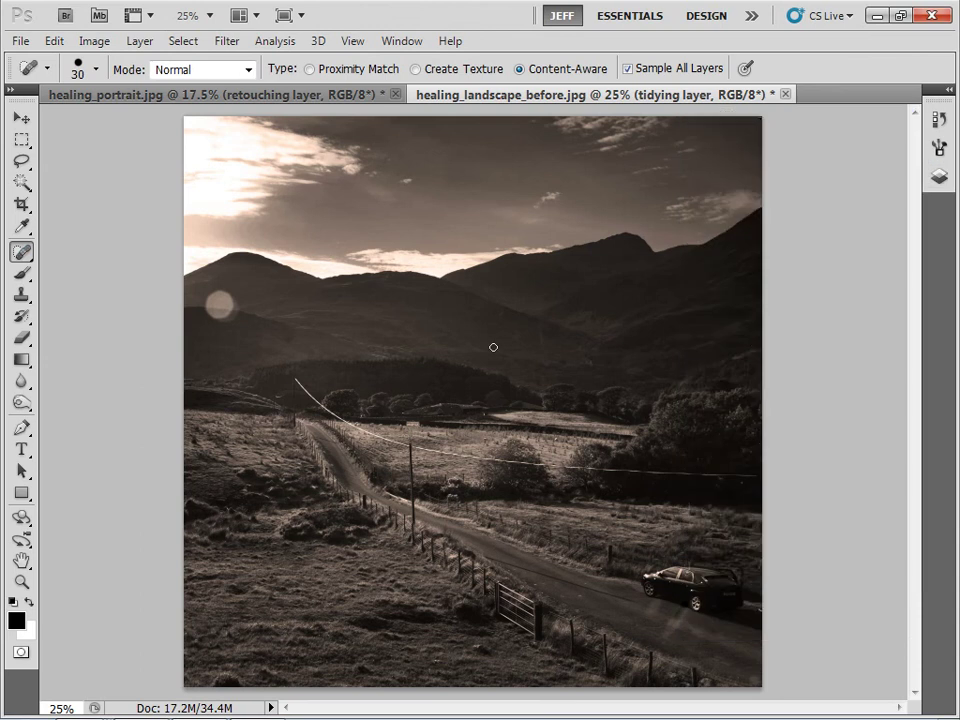
Zoom in and paint out the left telegraph pole with a smaller healing brush
{"action": "key", "text": "ctrl+plus"}
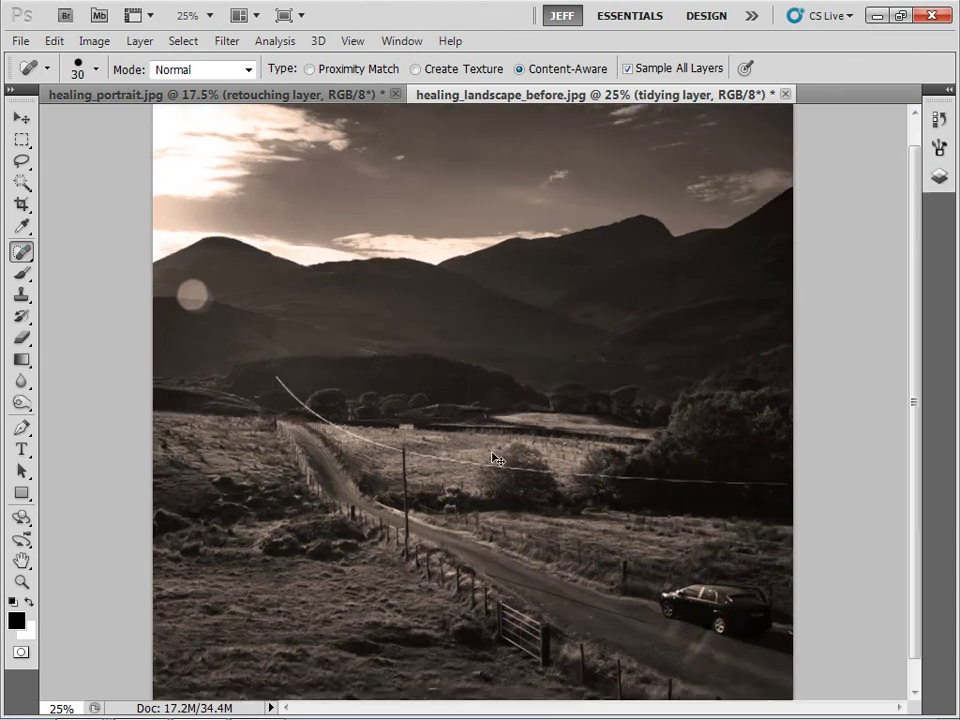
{"action": "key", "text": "ctrl+plus"}
{"action": "key", "text": "ctrl+plus"}
{"action": "mouse_move", "coordinate": [328, 463]}
{"action": "left_mouse_down"}
{"action": "mouse_move", "coordinate": [446, 456]}
{"action": "mouse_move", "coordinate": [455, 480]}
{"action": "left_mouse_up"}
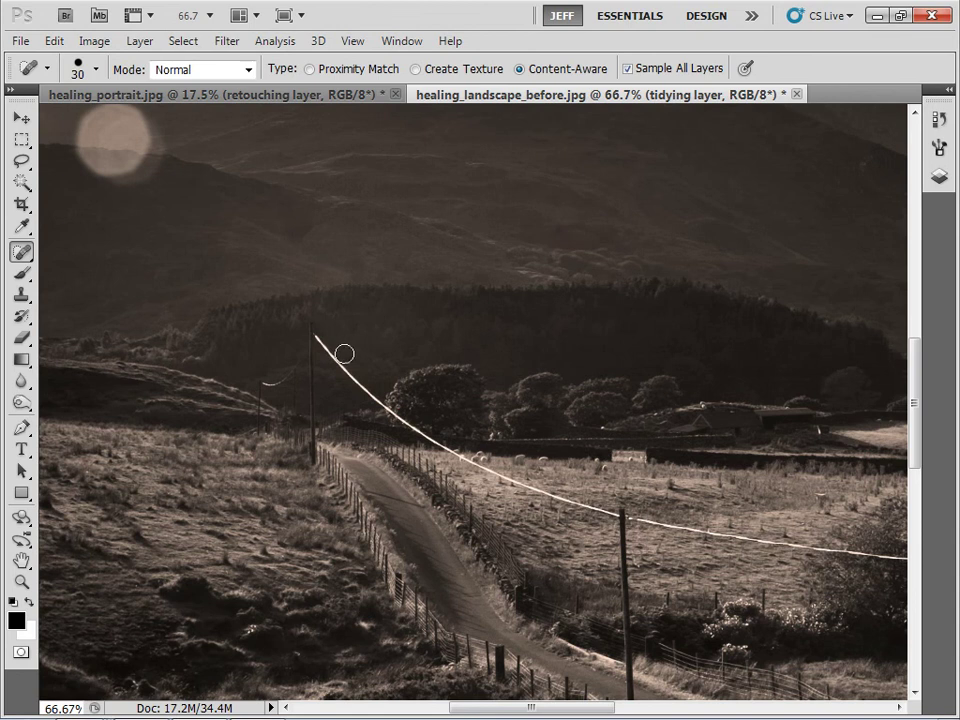
{"action": "key", "text": "bracketleft"}
{"action": "key", "text": "bracketleft"}
{"action": "key", "text": "bracketleft"}
{"action": "left_click_drag", "start_coordinate": [313, 424], "coordinate": [311, 326]}
{"action": "mouse_move", "coordinate": [260, 379]}
{"action": "left_mouse_down"}
{"action": "mouse_move", "coordinate": [256, 428]}
{"action": "mouse_move", "coordinate": [316, 338]}
{"action": "mouse_move", "coordinate": [368, 396]}
{"action": "mouse_move", "coordinate": [442, 446]}
{"action": "left_mouse_up"}
Heal away the end of the wire running from the left pole
{"action": "key", "text": "bracketright"}
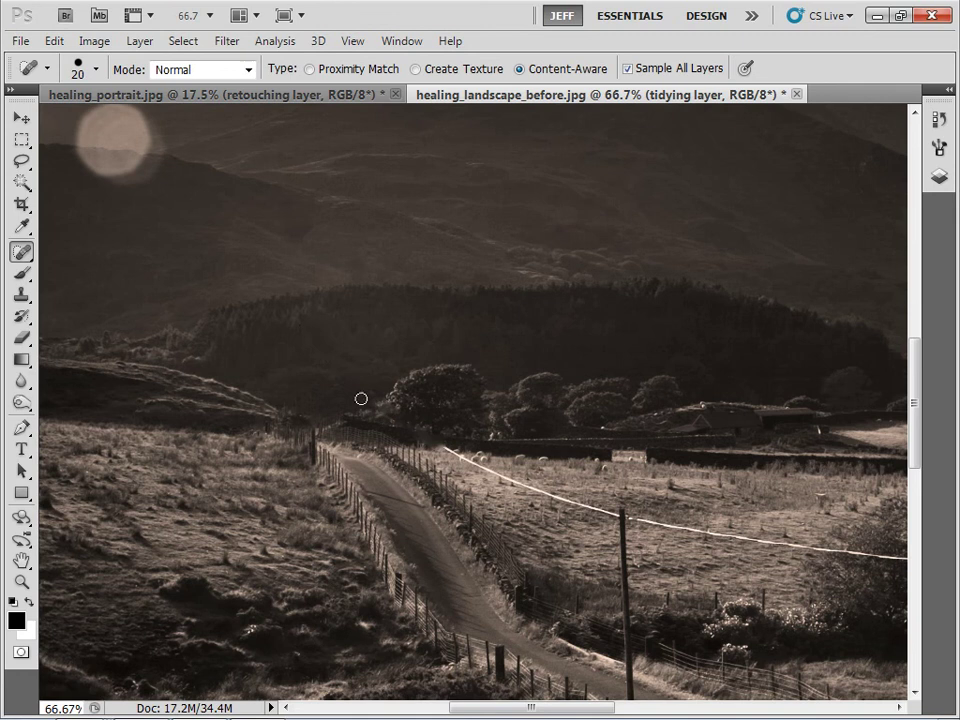
{"action": "key", "text": "bracketleft"}
{"action": "key", "text": "bracketleft"}
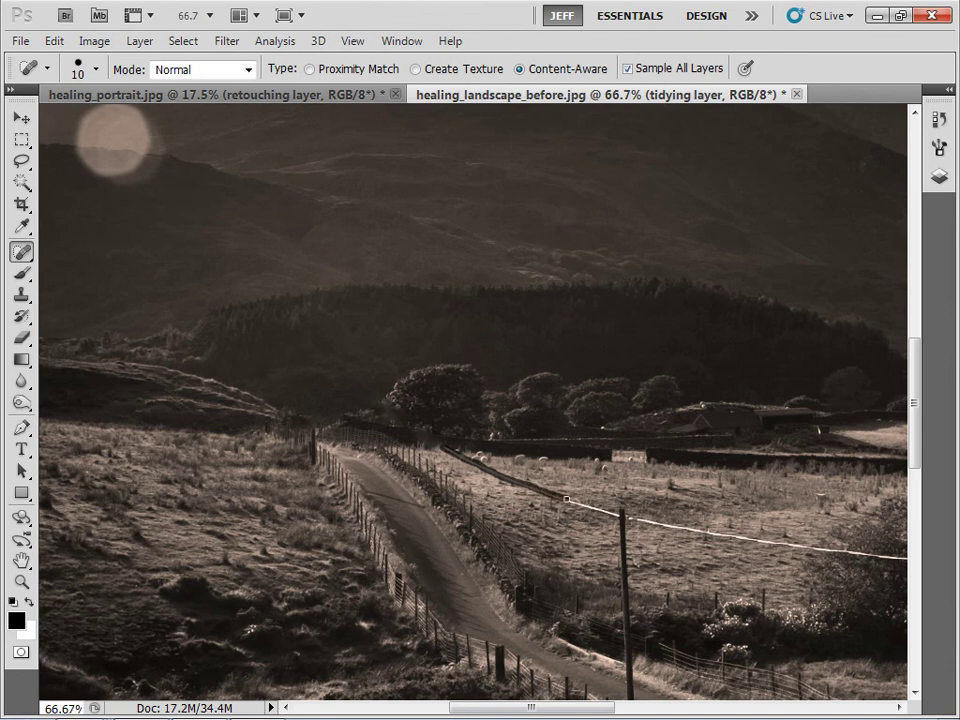
{"action": "left_click", "coordinate": [619, 516], "text": "shift"}
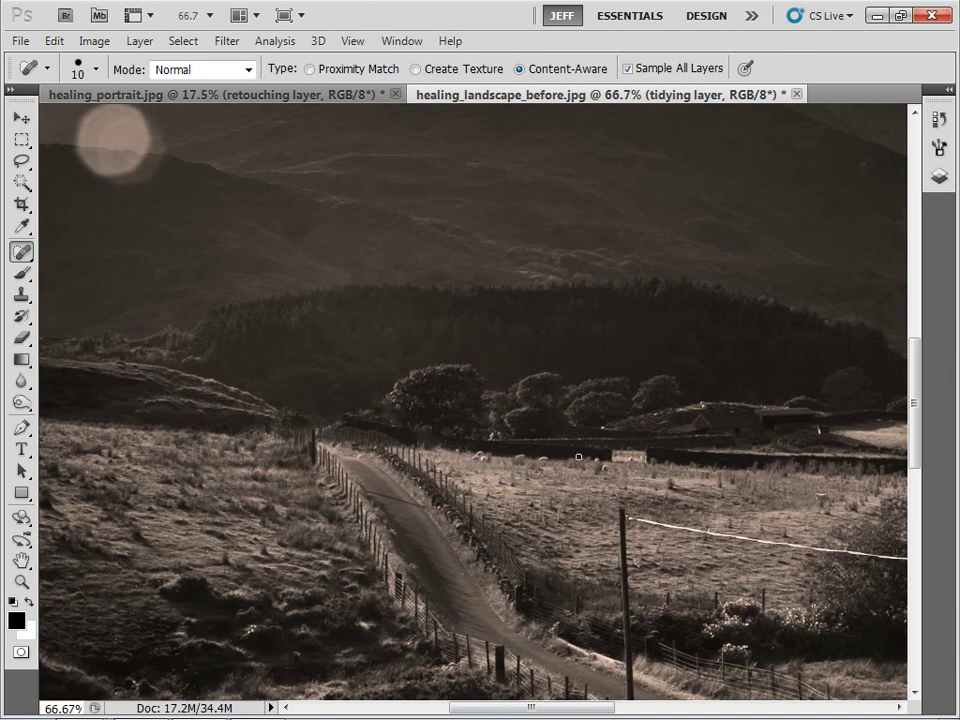
{"action": "left_click_drag", "start_coordinate": [554, 459], "coordinate": [424, 389]}
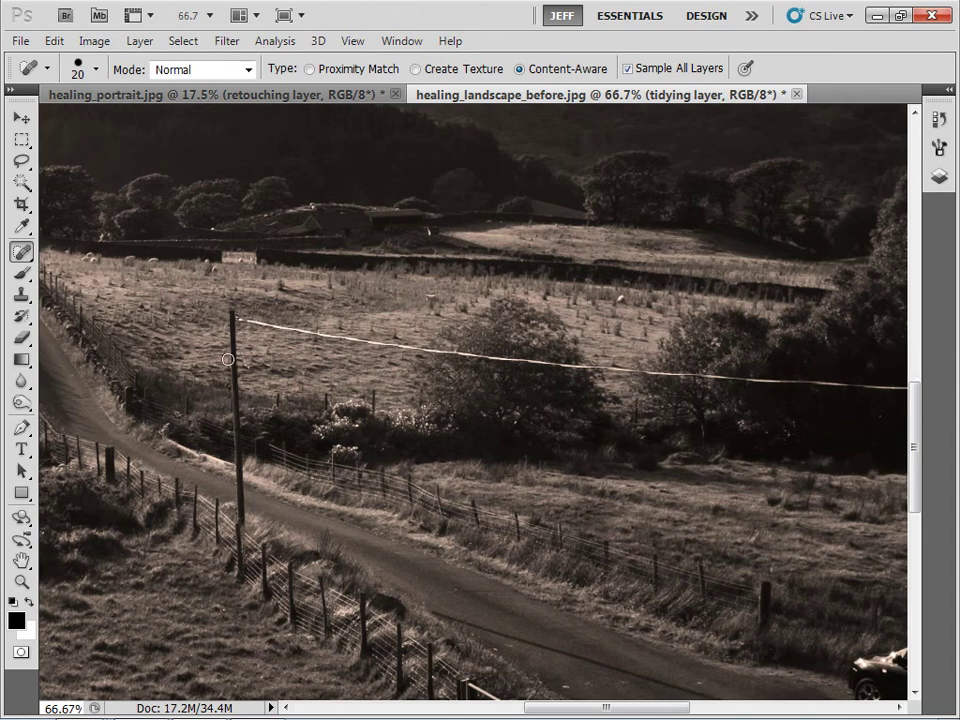
Paint out the second telegraph pole and start healing the wire across the field
{"action": "key", "text": "]"}
{"action": "mouse_move", "coordinate": [231, 304]}
{"action": "left_mouse_down"}
{"action": "mouse_move", "coordinate": [239, 520]}
{"action": "mouse_move", "coordinate": [233, 283]}
{"action": "mouse_move", "coordinate": [268, 328]}
{"action": "mouse_move", "coordinate": [476, 355]}
{"action": "mouse_move", "coordinate": [278, 315]}
{"action": "mouse_move", "coordinate": [349, 333]}
{"action": "mouse_move", "coordinate": [236, 317]}
{"action": "mouse_move", "coordinate": [360, 338]}
{"action": "left_mouse_up"}
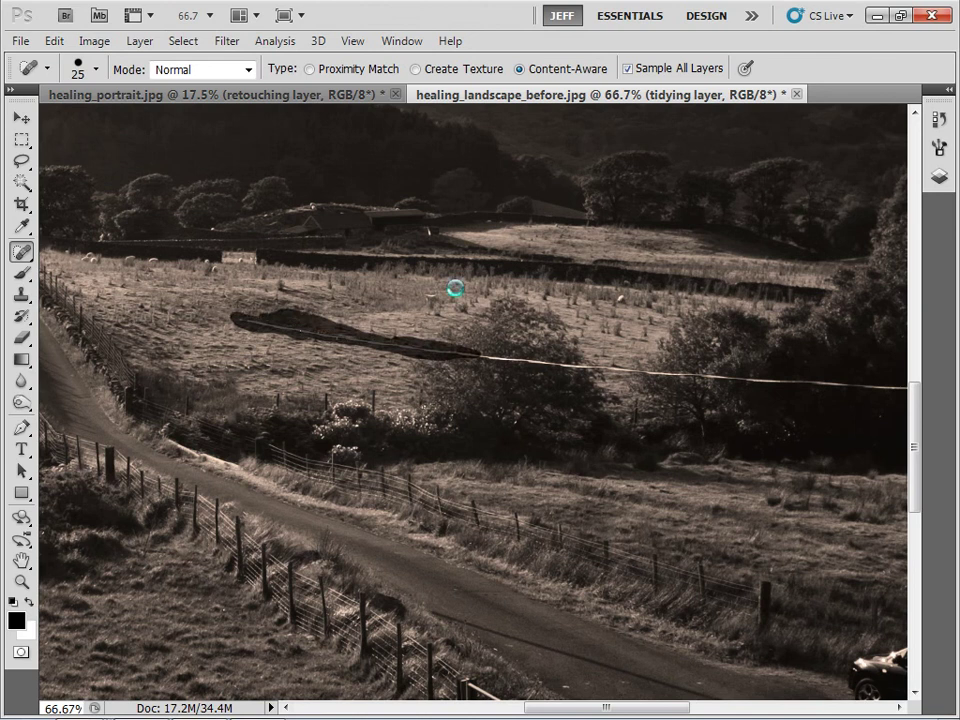
{"action": "key", "text": "bracketleft"}
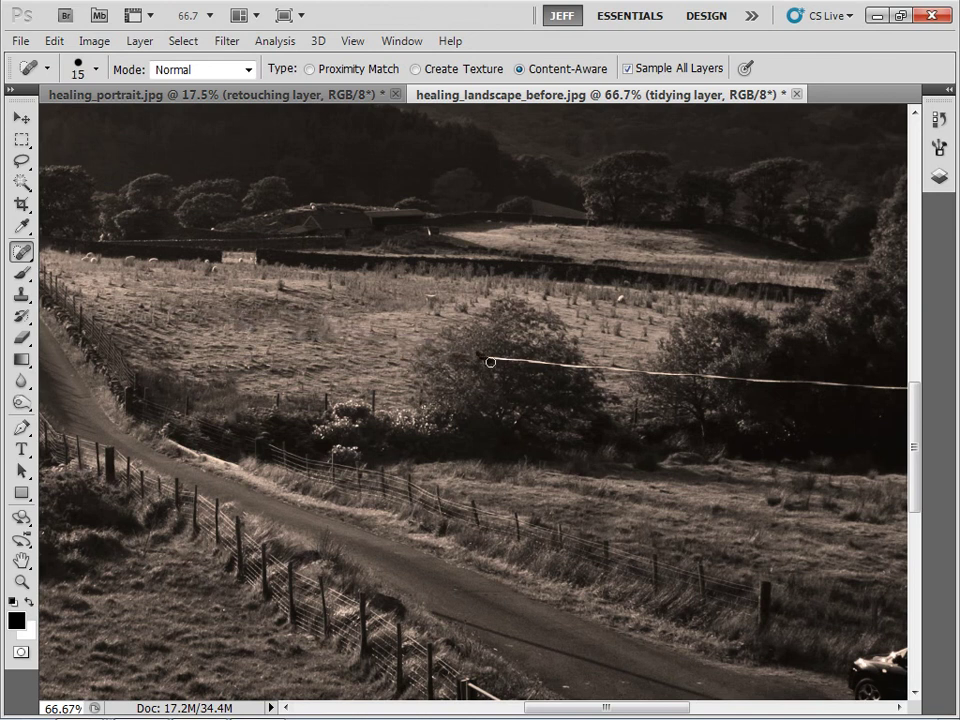
{"action": "left_click_drag", "start_coordinate": [480, 359], "coordinate": [579, 370]}
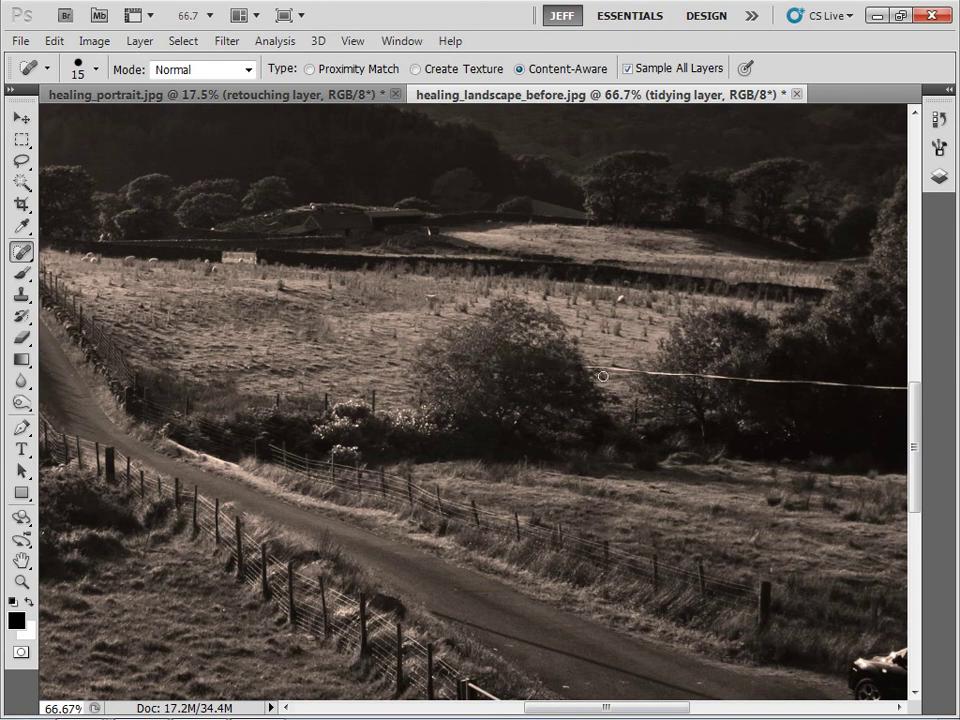
{"action": "scroll", "coordinate": [560, 368], "scroll_direction": "right", "scroll_amount": 5}
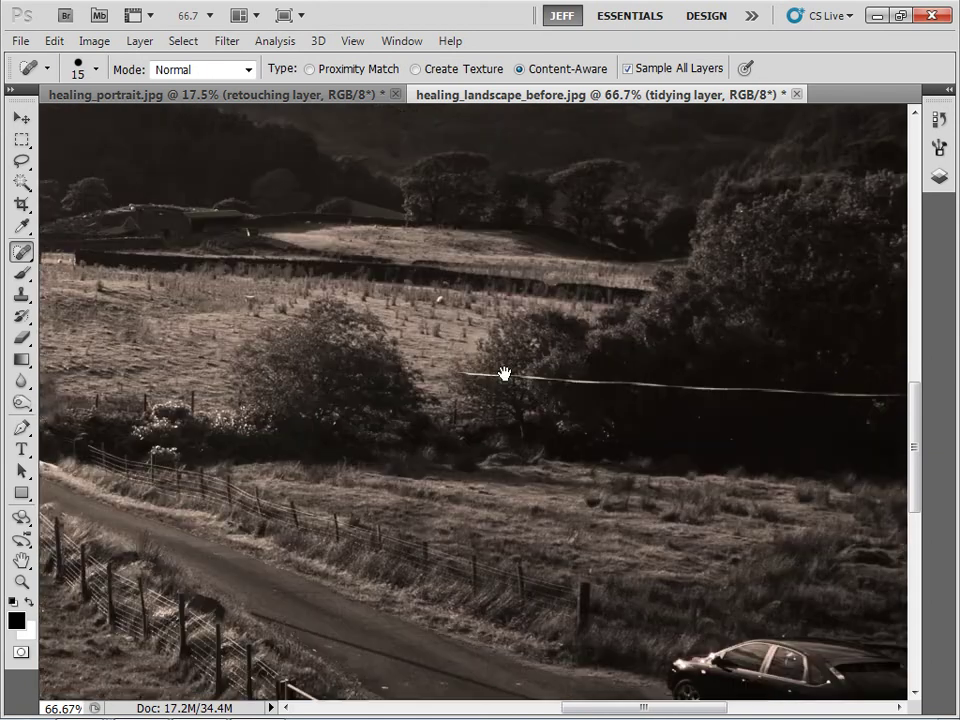
{"action": "left_click_drag", "start_coordinate": [437, 371], "coordinate": [400, 368]}
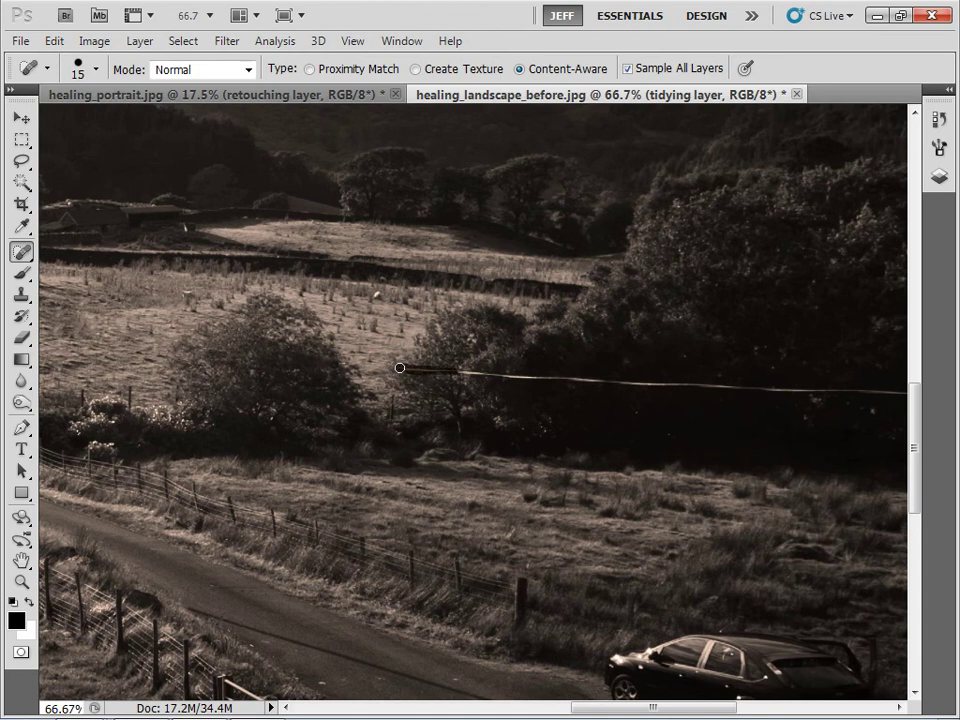
Heal the remaining stretches of wire toward the right edge, ending at brush size 15
{"action": "mouse_move", "coordinate": [471, 373]}
{"action": "left_mouse_down"}
{"action": "mouse_move", "coordinate": [590, 391]}
{"action": "mouse_move", "coordinate": [606, 388]}
{"action": "mouse_move", "coordinate": [547, 371]}
{"action": "mouse_move", "coordinate": [633, 386]}
{"action": "mouse_move", "coordinate": [875, 393]}
{"action": "mouse_move", "coordinate": [602, 373]}
{"action": "left_mouse_up"}
{"action": "key", "text": "bracketright"}
{"action": "key", "text": "bracketright"}
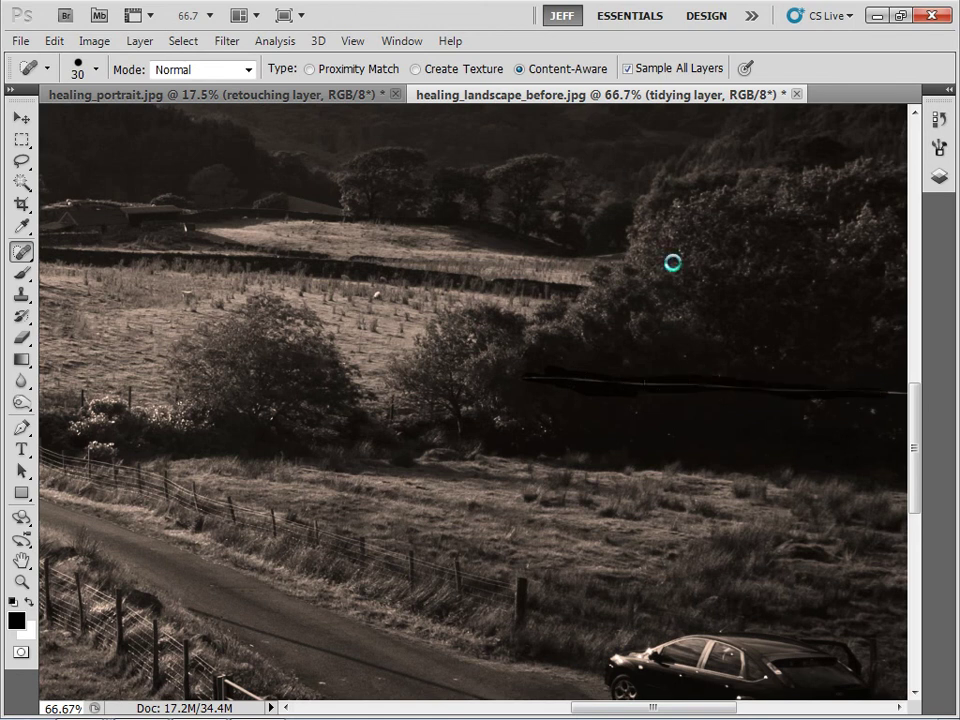
{"action": "left_click_drag", "start_coordinate": [829, 292], "coordinate": [494, 282]}
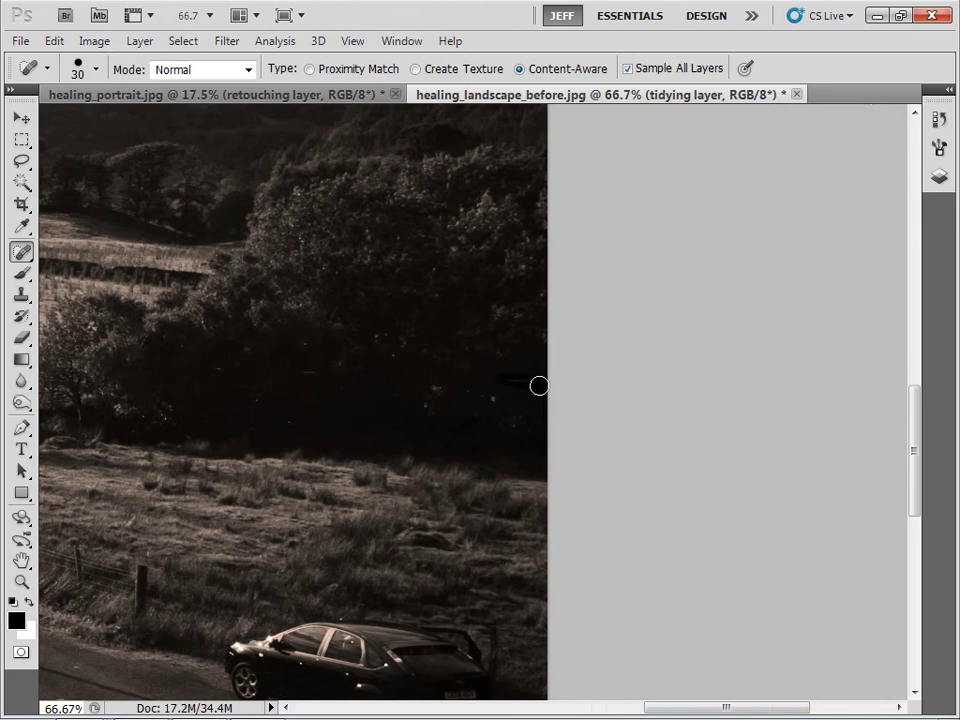
{"action": "mouse_move", "coordinate": [313, 253]}
{"action": "left_mouse_down"}
{"action": "mouse_move", "coordinate": [634, 437]}
{"action": "mouse_move", "coordinate": [542, 418]}
{"action": "mouse_move", "coordinate": [579, 401]}
{"action": "mouse_move", "coordinate": [444, 343]}
{"action": "mouse_move", "coordinate": [512, 449]}
{"action": "mouse_move", "coordinate": [452, 371]}
{"action": "mouse_move", "coordinate": [411, 444]}
{"action": "mouse_move", "coordinate": [435, 399]}
{"action": "mouse_move", "coordinate": [440, 430]}
{"action": "left_mouse_up"}
{"action": "key", "text": "bracketleft"}
{"action": "key", "text": "bracketleft"}
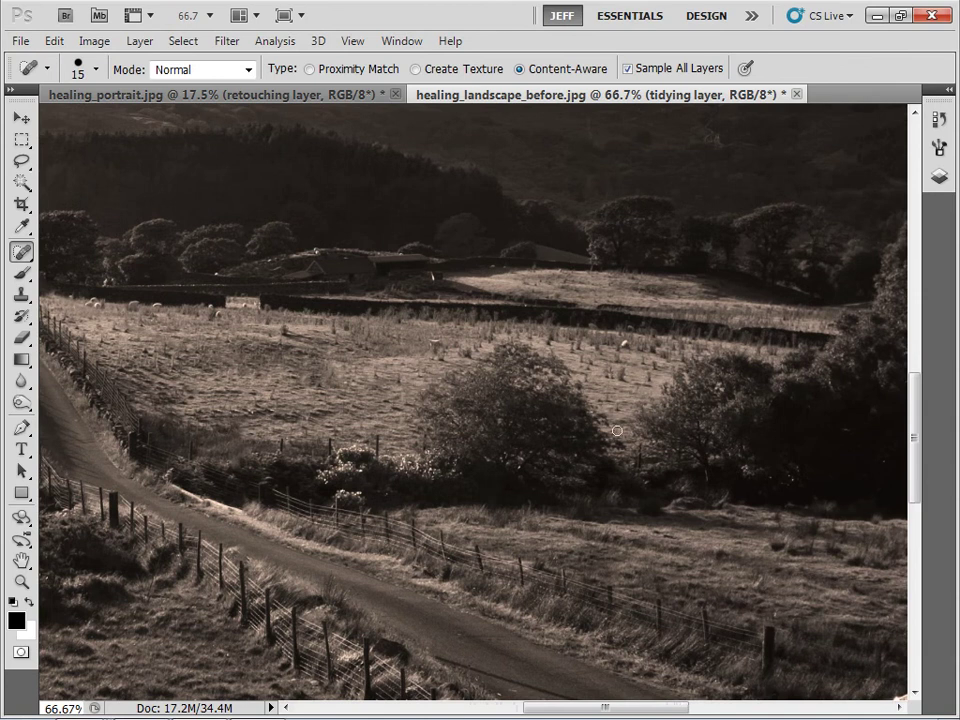
{"action": "left_click_drag", "start_coordinate": [587, 487], "coordinate": [602, 380]}
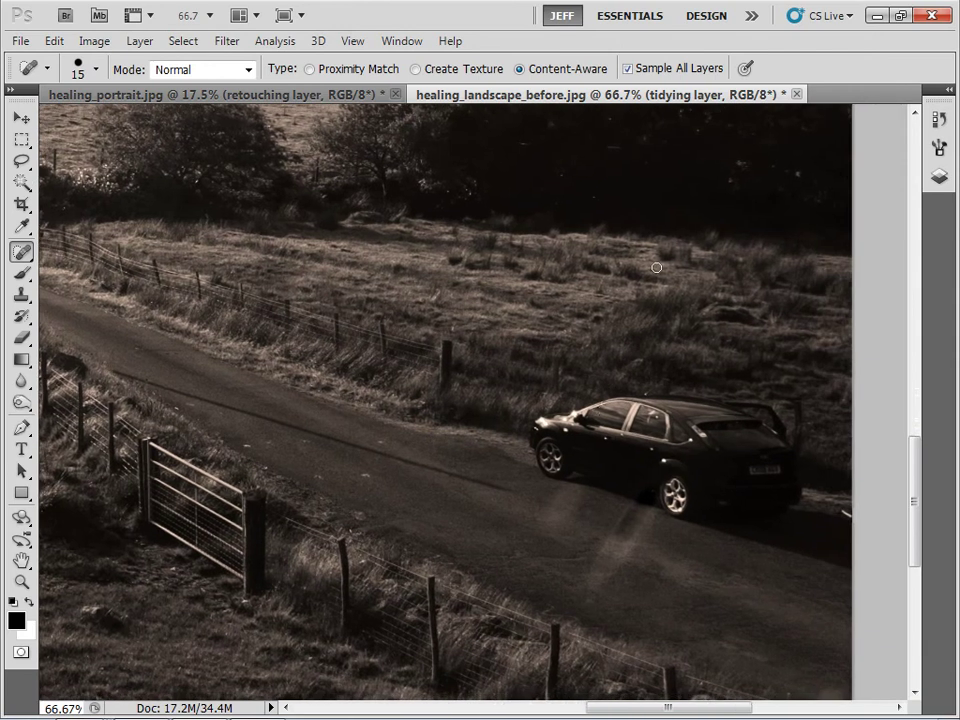
Enlarge the spot healing brush to 30 and paint the black car off the road
{"action": "key", "text": "bracketright"}
{"action": "key", "text": "bracketright"}
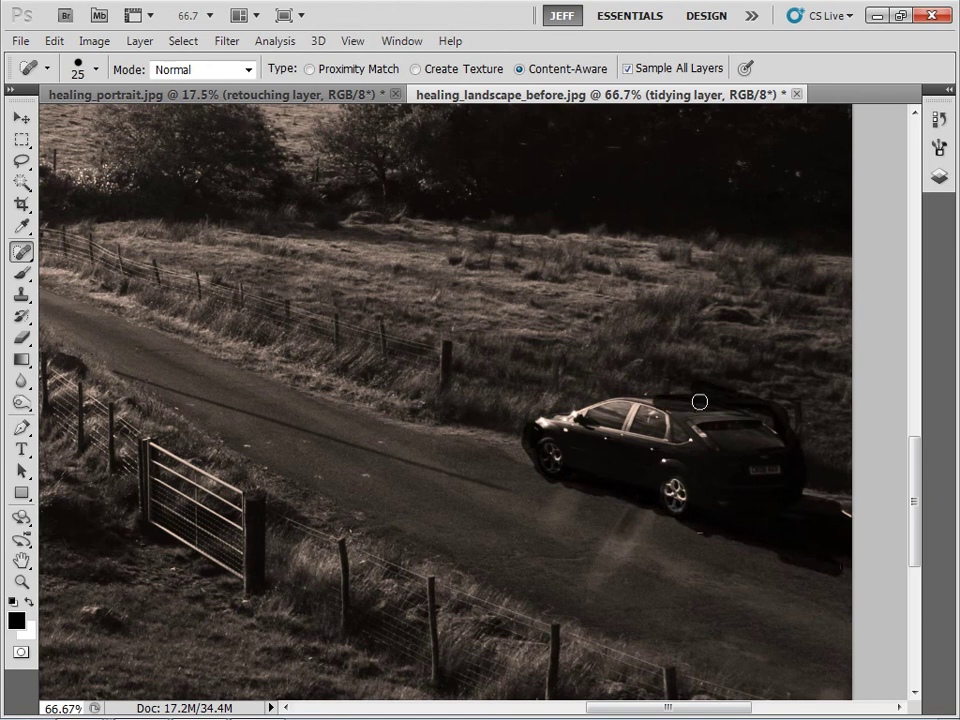
{"action": "mouse_move", "coordinate": [700, 402]}
{"action": "left_mouse_down"}
{"action": "mouse_move", "coordinate": [666, 392]}
{"action": "mouse_move", "coordinate": [594, 407]}
{"action": "mouse_move", "coordinate": [572, 424]}
{"action": "mouse_move", "coordinate": [592, 441]}
{"action": "mouse_move", "coordinate": [669, 407]}
{"action": "mouse_move", "coordinate": [716, 403]}
{"action": "mouse_move", "coordinate": [774, 474]}
{"action": "mouse_move", "coordinate": [782, 454]}
{"action": "mouse_move", "coordinate": [726, 422]}
{"action": "mouse_move", "coordinate": [669, 432]}
{"action": "mouse_move", "coordinate": [696, 486]}
{"action": "mouse_move", "coordinate": [596, 441]}
{"action": "mouse_move", "coordinate": [707, 512]}
{"action": "mouse_move", "coordinate": [666, 506]}
{"action": "mouse_move", "coordinate": [677, 489]}
{"action": "mouse_move", "coordinate": [553, 444]}
{"action": "mouse_move", "coordinate": [613, 493]}
{"action": "mouse_move", "coordinate": [659, 506]}
{"action": "mouse_move", "coordinate": [637, 449]}
{"action": "left_mouse_up"}
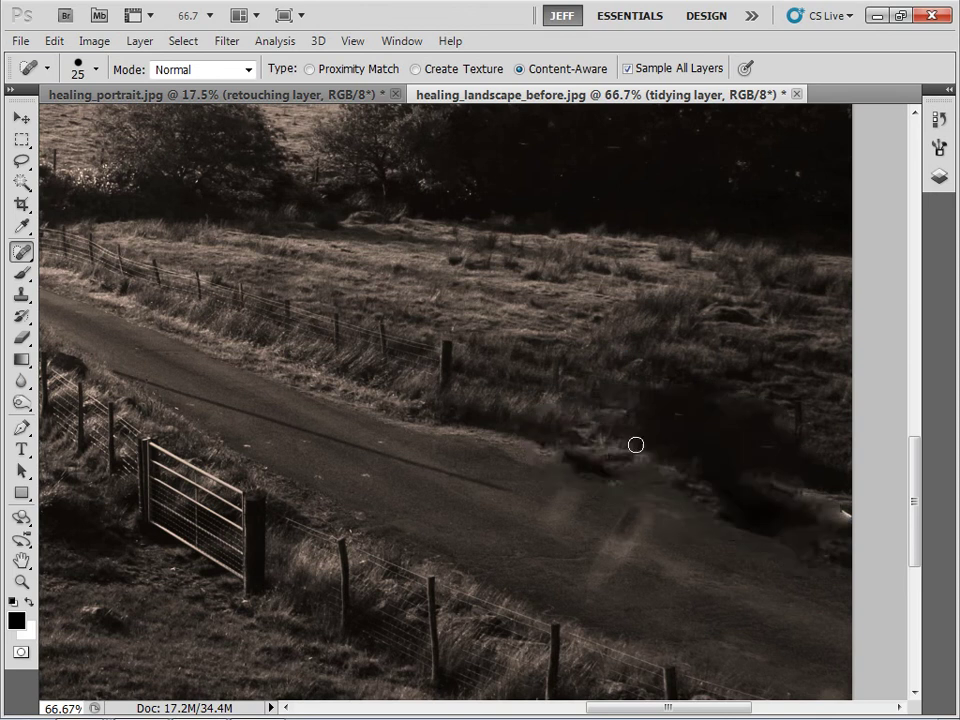
{"action": "key", "text": "bracketright"}
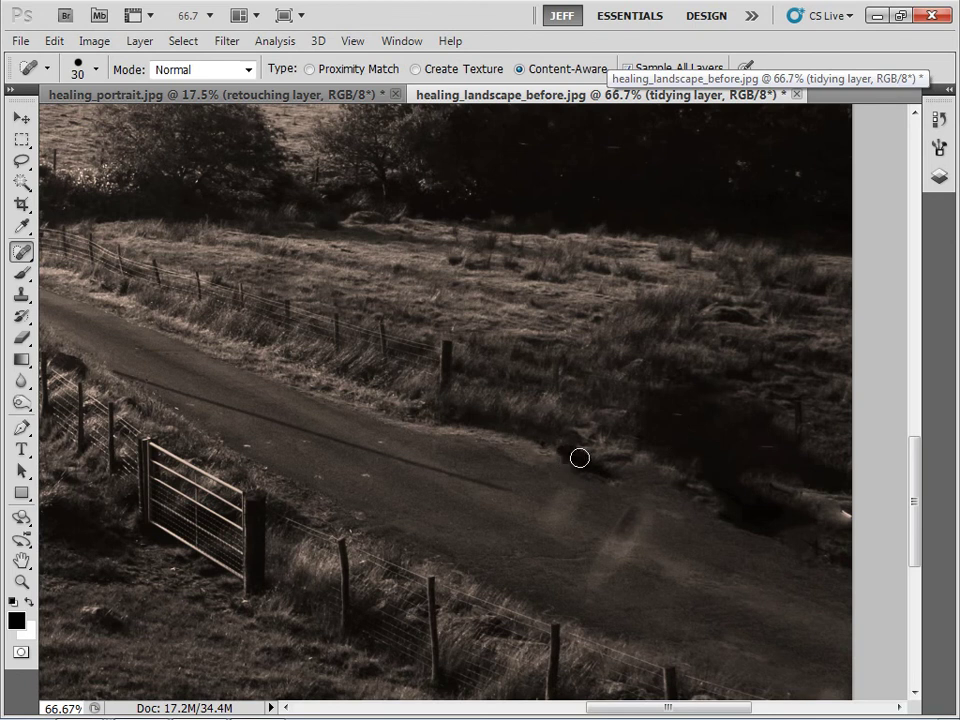
Heal the dark blobs and streak on the road right of centre
{"action": "left_click_drag", "start_coordinate": [570, 452], "coordinate": [597, 468]}
{"action": "mouse_move", "coordinate": [617, 480]}
{"action": "left_mouse_down"}
{"action": "mouse_move", "coordinate": [611, 461]}
{"action": "mouse_move", "coordinate": [581, 486]}
{"action": "left_mouse_up"}
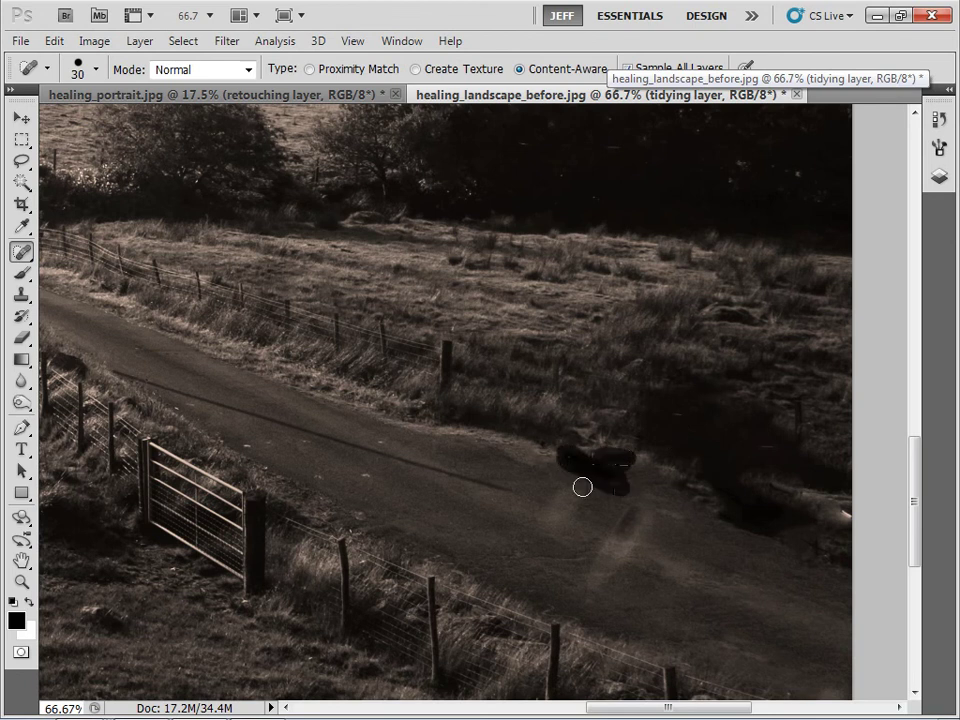
{"action": "left_click_drag", "start_coordinate": [623, 538], "coordinate": [662, 514]}
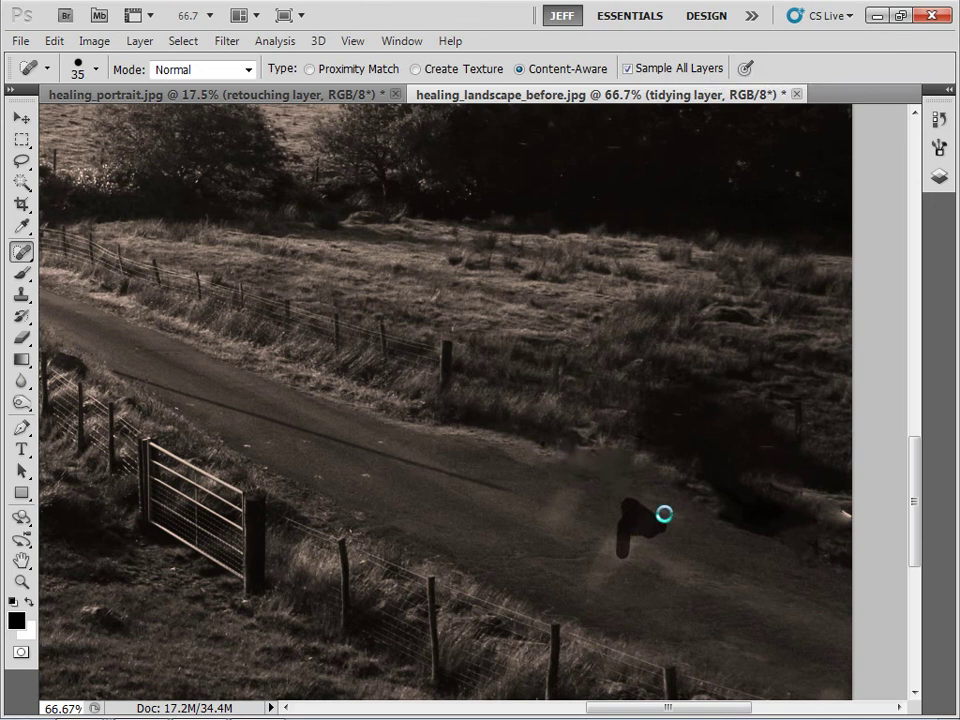
{"action": "mouse_move", "coordinate": [576, 455]}
{"action": "left_mouse_down"}
{"action": "mouse_move", "coordinate": [606, 486]}
{"action": "mouse_move", "coordinate": [589, 484]}
{"action": "left_mouse_up"}
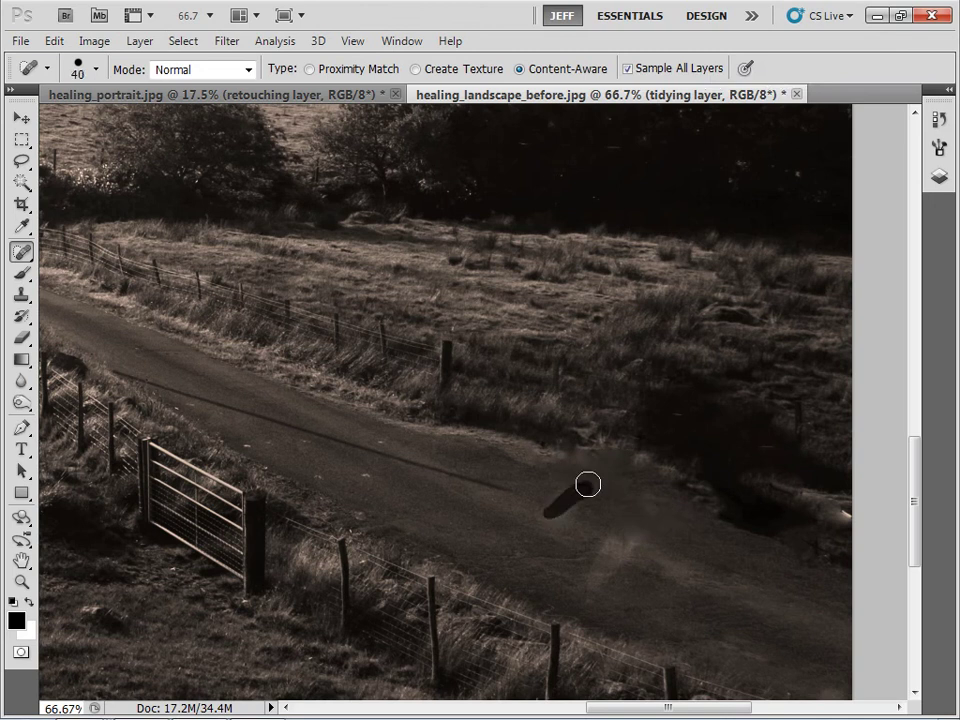
{"action": "key", "text": "bracketright"}
{"action": "mouse_move", "coordinate": [591, 564]}
{"action": "left_mouse_down"}
{"action": "mouse_move", "coordinate": [613, 581]}
{"action": "mouse_move", "coordinate": [600, 532]}
{"action": "mouse_move", "coordinate": [613, 521]}
{"action": "left_mouse_up"}
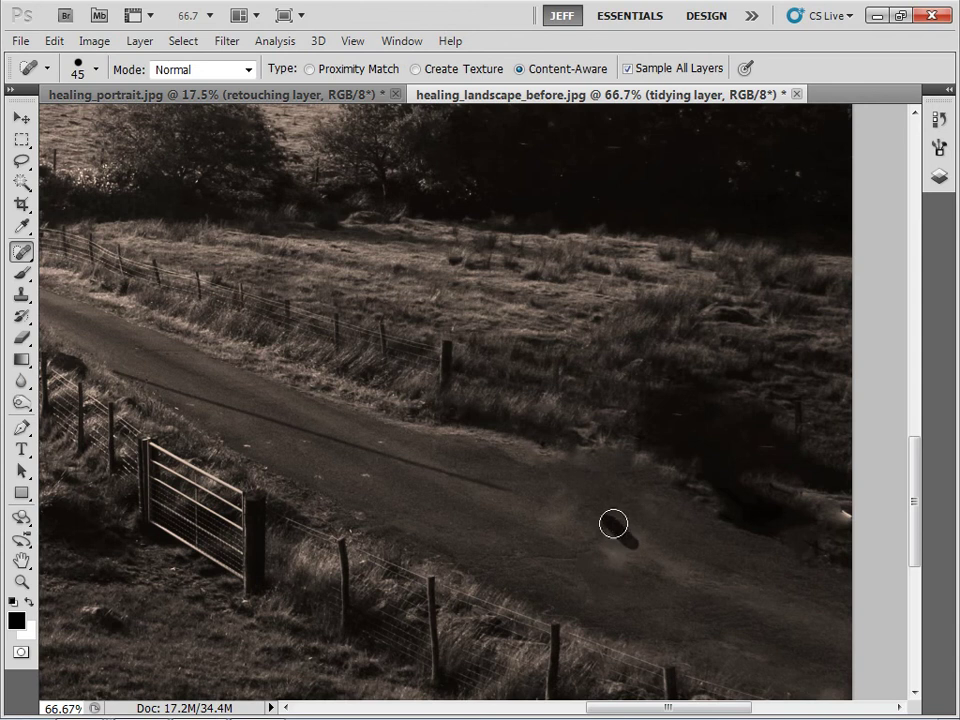
Try healing the bank beside the road with a 50 brush, then undo that stroke
{"action": "key", "text": "bracketright"}
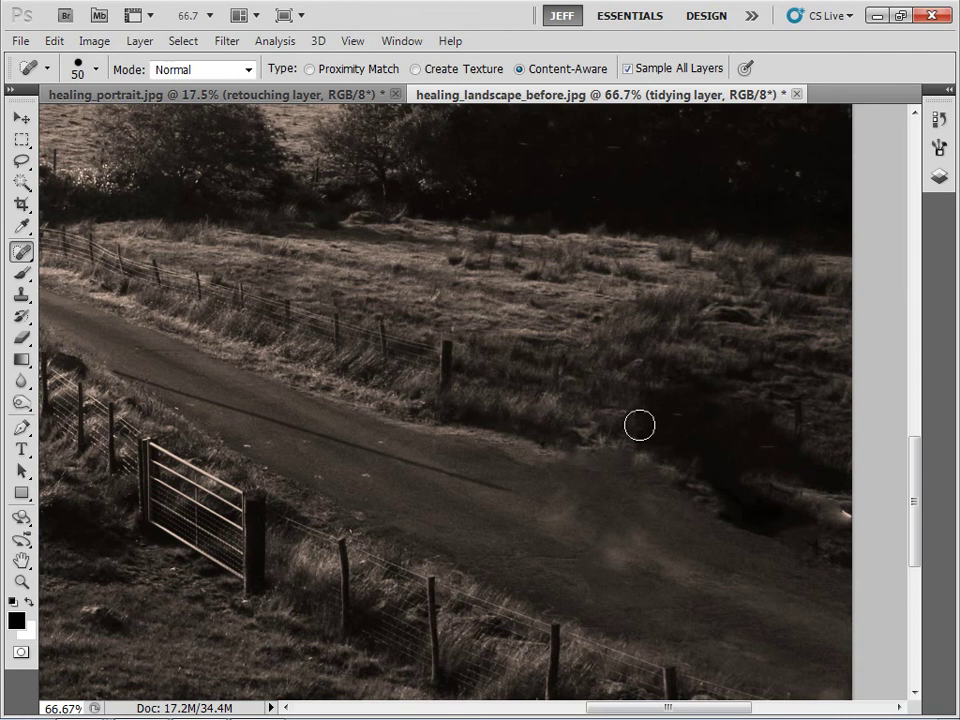
{"action": "mouse_move", "coordinate": [651, 379]}
{"action": "left_mouse_down"}
{"action": "mouse_move", "coordinate": [648, 435]}
{"action": "mouse_move", "coordinate": [699, 463]}
{"action": "mouse_move", "coordinate": [700, 453]}
{"action": "mouse_move", "coordinate": [729, 451]}
{"action": "mouse_move", "coordinate": [842, 484]}
{"action": "mouse_move", "coordinate": [724, 395]}
{"action": "mouse_move", "coordinate": [700, 389]}
{"action": "mouse_move", "coordinate": [765, 449]}
{"action": "mouse_move", "coordinate": [689, 425]}
{"action": "mouse_move", "coordinate": [713, 456]}
{"action": "mouse_move", "coordinate": [709, 493]}
{"action": "mouse_move", "coordinate": [738, 517]}
{"action": "mouse_move", "coordinate": [777, 537]}
{"action": "mouse_move", "coordinate": [814, 526]}
{"action": "mouse_move", "coordinate": [751, 481]}
{"action": "mouse_move", "coordinate": [792, 512]}
{"action": "mouse_move", "coordinate": [806, 503]}
{"action": "mouse_move", "coordinate": [853, 525]}
{"action": "left_mouse_up"}
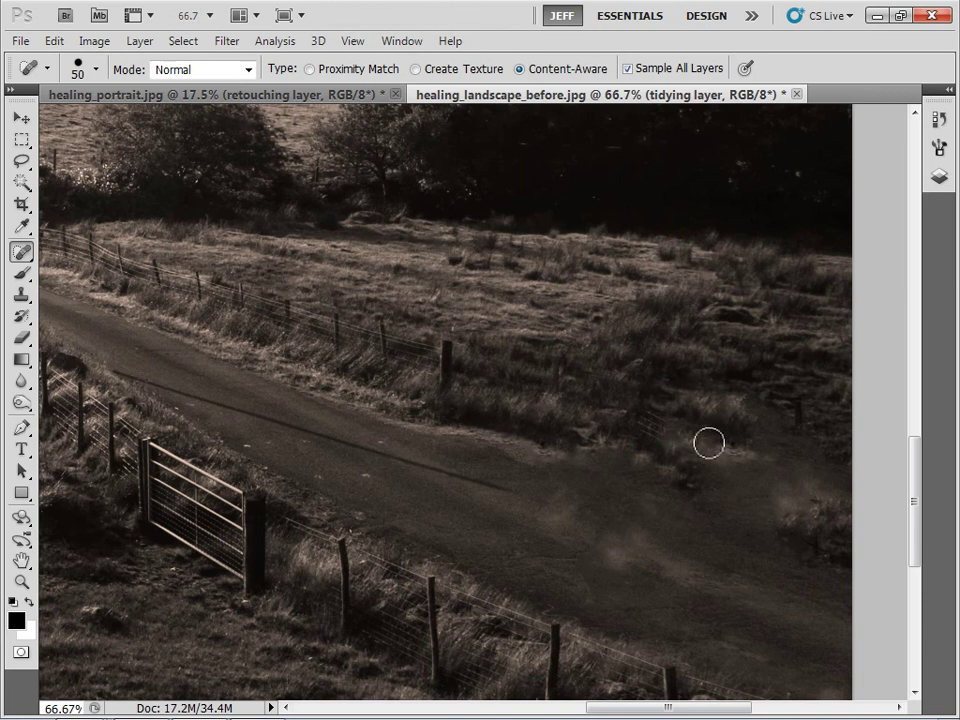
{"action": "key", "text": "ctrl+z"}
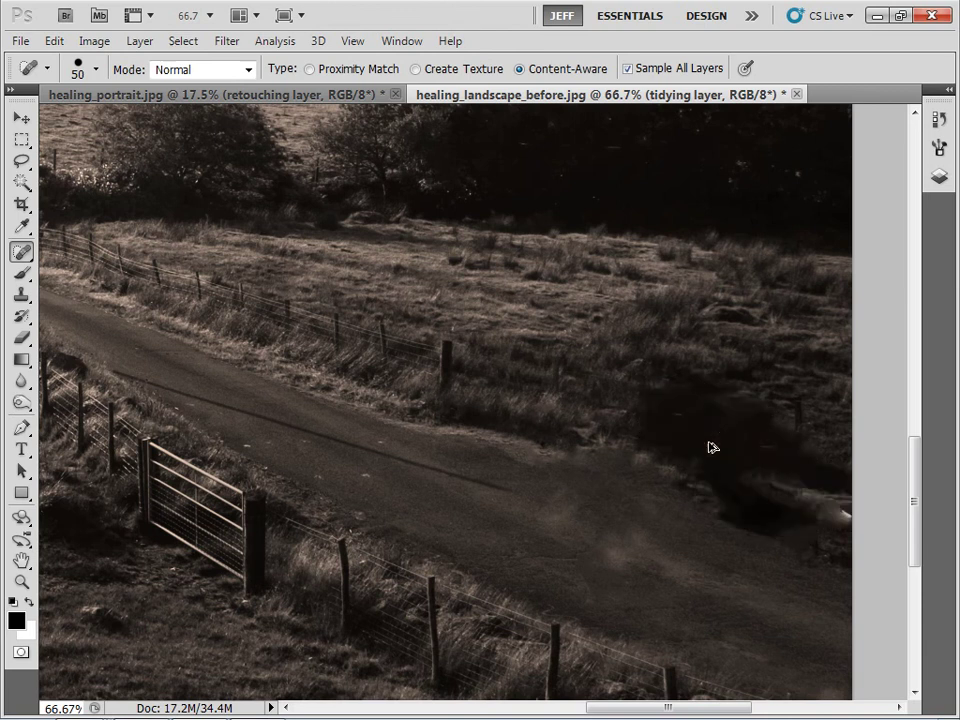
Switch to the Healing Brush Tool and heal over the grey rock on the bank
{"action": "right_click", "coordinate": [22, 252]}
{"action": "left_click", "coordinate": [110, 268]}
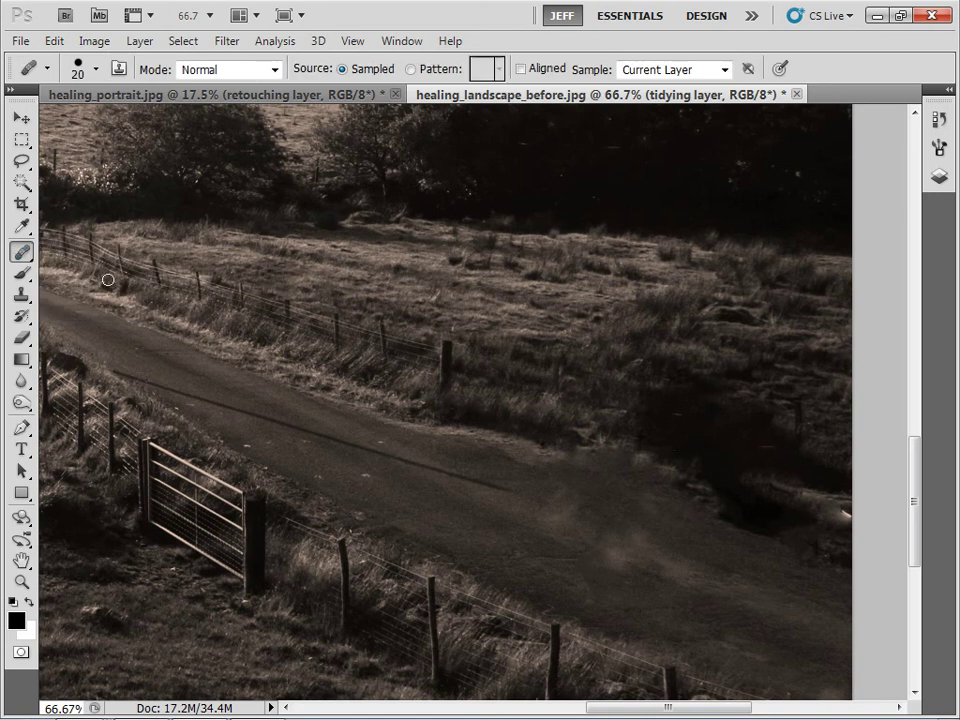
{"action": "key", "text": "bracketright"}
{"action": "key", "text": "alt"}
{"action": "key", "text": "bracketright"}
{"action": "key", "text": "bracketright"}
{"action": "mouse_move", "coordinate": [655, 396]}
{"action": "left_mouse_down"}
{"action": "mouse_move", "coordinate": [634, 436]}
{"action": "mouse_move", "coordinate": [652, 381]}
{"action": "mouse_move", "coordinate": [687, 378]}
{"action": "mouse_move", "coordinate": [681, 391]}
{"action": "mouse_move", "coordinate": [618, 397]}
{"action": "mouse_move", "coordinate": [657, 458]}
{"action": "mouse_move", "coordinate": [646, 414]}
{"action": "mouse_move", "coordinate": [662, 400]}
{"action": "mouse_move", "coordinate": [695, 398]}
{"action": "mouse_move", "coordinate": [675, 378]}
{"action": "mouse_move", "coordinate": [645, 401]}
{"action": "left_mouse_up"}
Sample clean grass and heal over the dark rock area
{"action": "key", "text": "bracketright"}
{"action": "key", "text": "bracketright"}
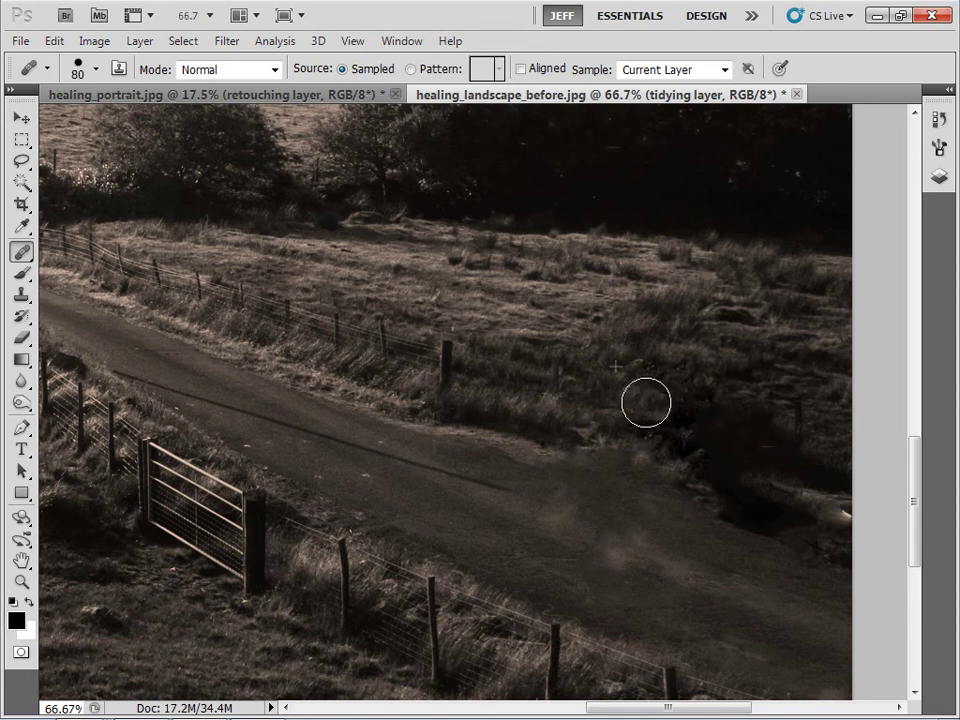
{"action": "key", "text": "bracketright"}
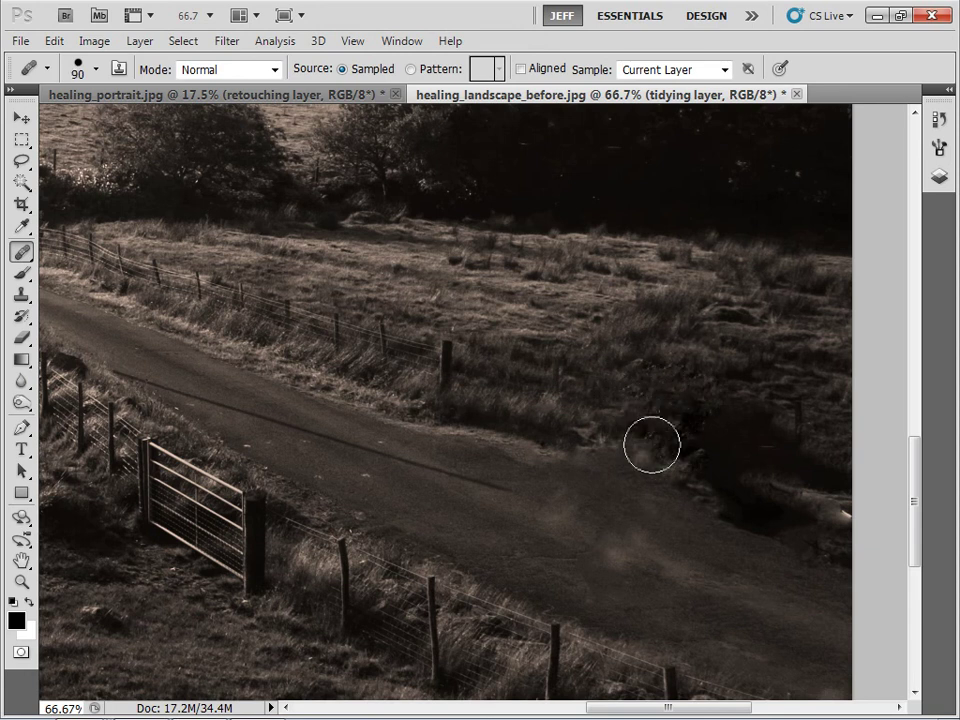
{"action": "key", "text": "bracketleft"}
{"action": "left_click", "coordinate": [585, 389], "text": "alt"}
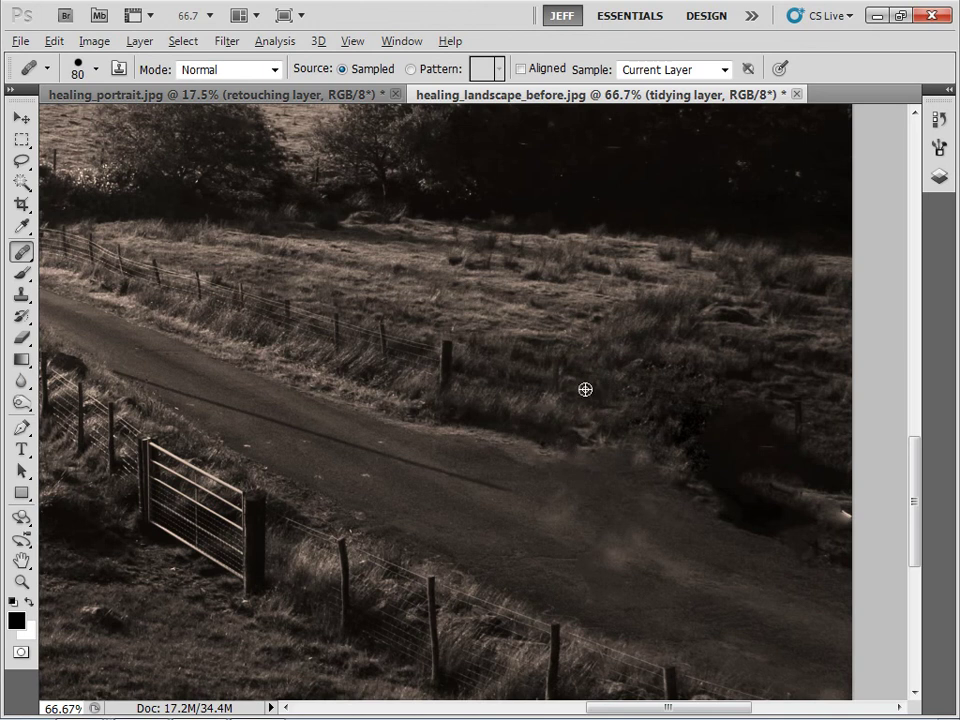
{"action": "key", "text": "bracketright"}
{"action": "mouse_move", "coordinate": [700, 452]}
{"action": "left_mouse_down"}
{"action": "mouse_move", "coordinate": [763, 439]}
{"action": "mouse_move", "coordinate": [817, 468]}
{"action": "mouse_move", "coordinate": [654, 418]}
{"action": "left_mouse_up"}
Resample near the road edge and heal the dark and bright bank patches at size 100
{"action": "left_click", "coordinate": [624, 416], "text": "alt"}
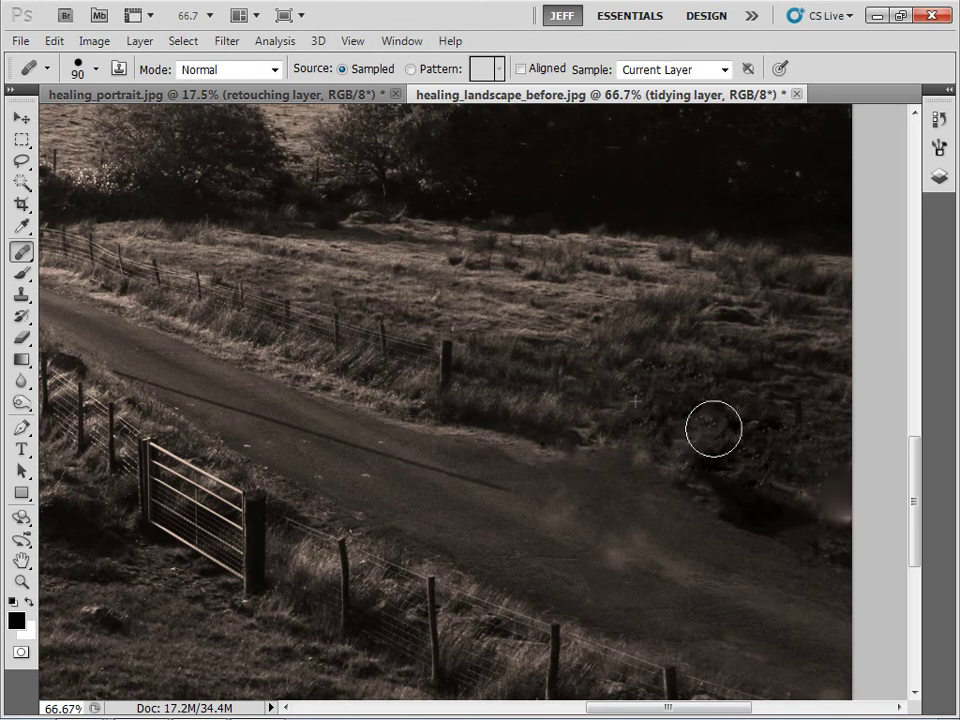
{"action": "left_click", "coordinate": [634, 469], "text": "alt"}
{"action": "key", "text": "bracketright"}
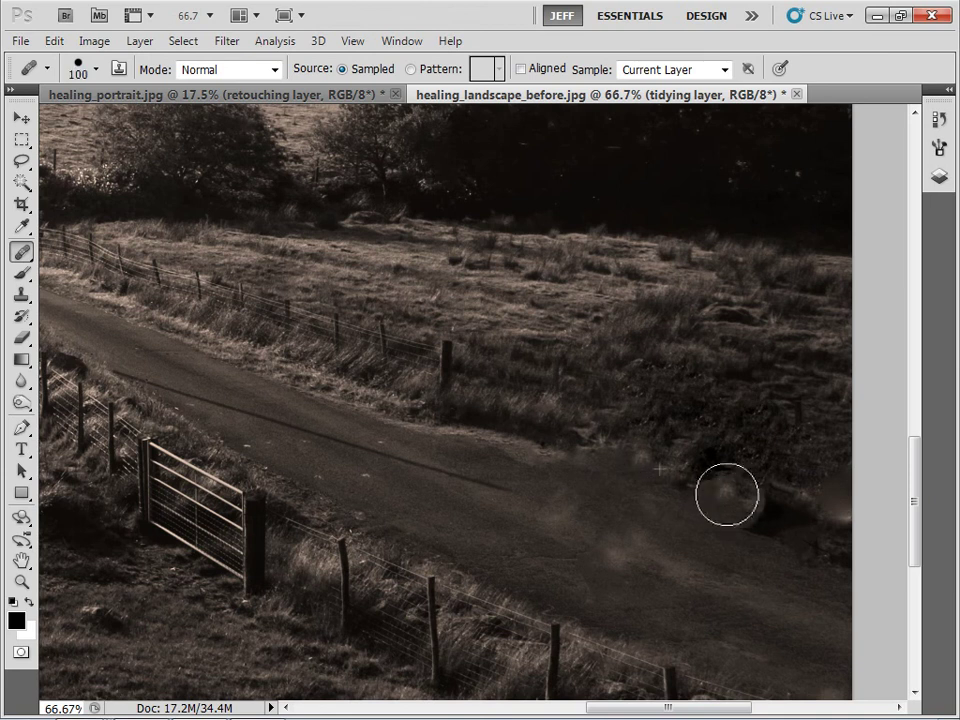
{"action": "mouse_move", "coordinate": [748, 508]}
{"action": "left_mouse_down"}
{"action": "mouse_move", "coordinate": [791, 520]}
{"action": "mouse_move", "coordinate": [796, 540]}
{"action": "mouse_move", "coordinate": [830, 538]}
{"action": "left_mouse_up"}
{"action": "left_click", "coordinate": [726, 521], "text": "alt"}
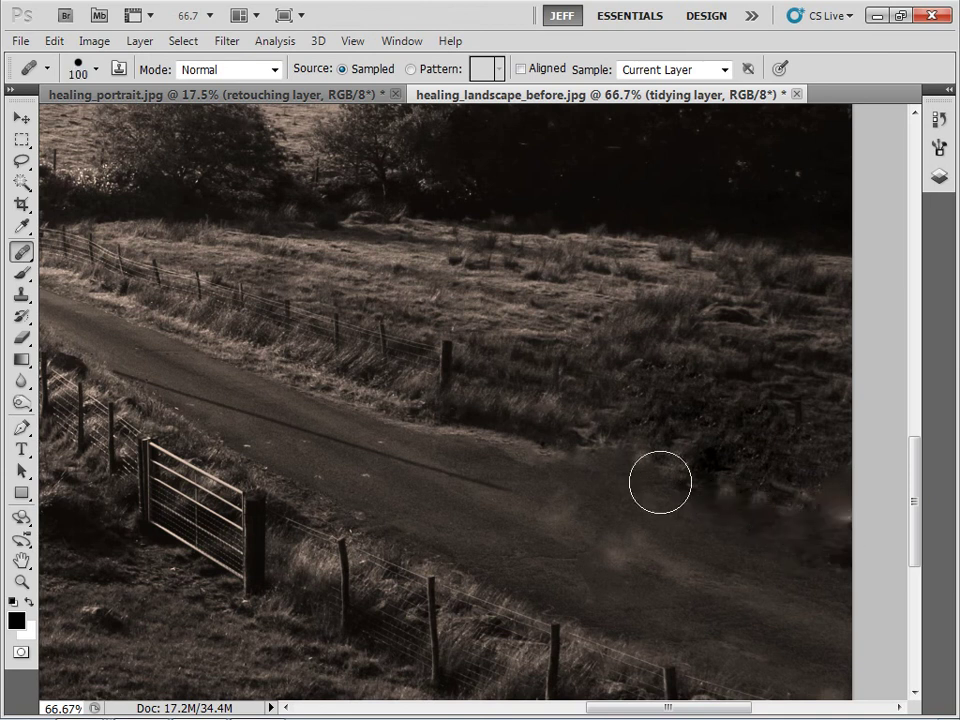
Sample road texture and retouch the grey patch and the far-right road edge
{"action": "left_click", "coordinate": [527, 444], "text": "alt"}
{"action": "left_click_drag", "start_coordinate": [546, 450], "coordinate": [761, 495]}
{"action": "key", "text": "bracketleft"}
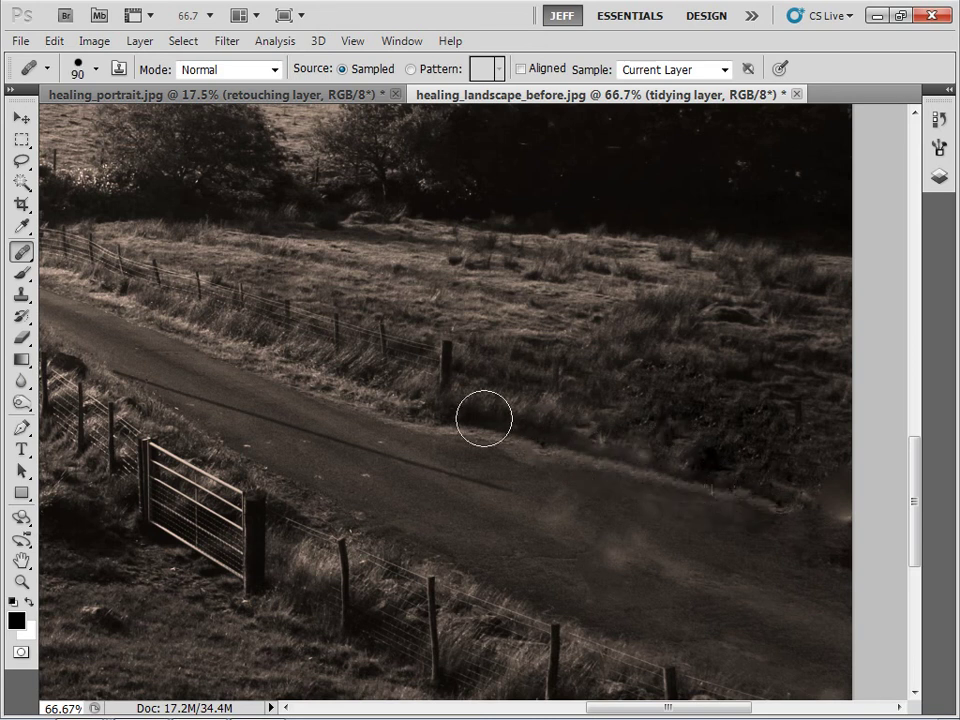
{"action": "key", "text": "bracketleft"}
{"action": "key", "text": "bracketleft"}
{"action": "key", "text": "bracketleft"}
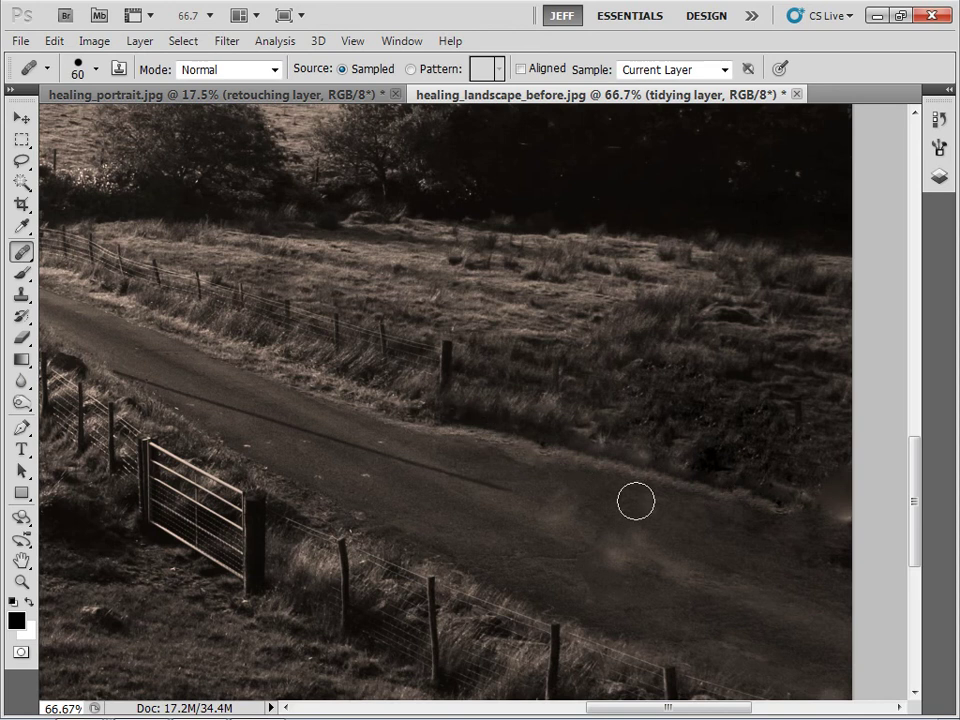
{"action": "key", "text": "bracketright"}
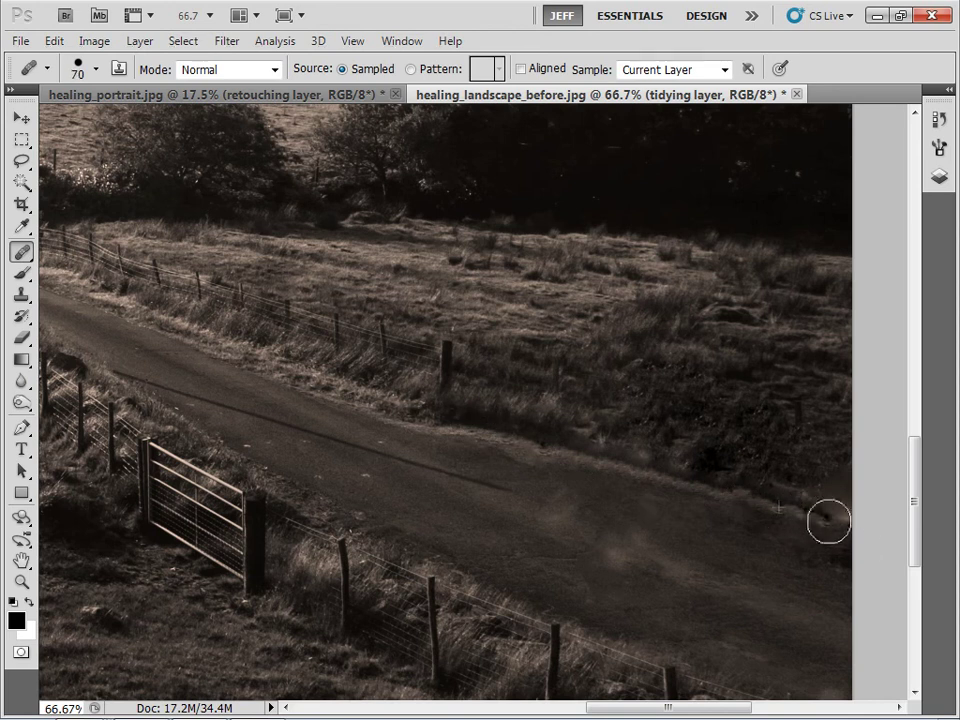
{"action": "key", "text": "bracketright"}
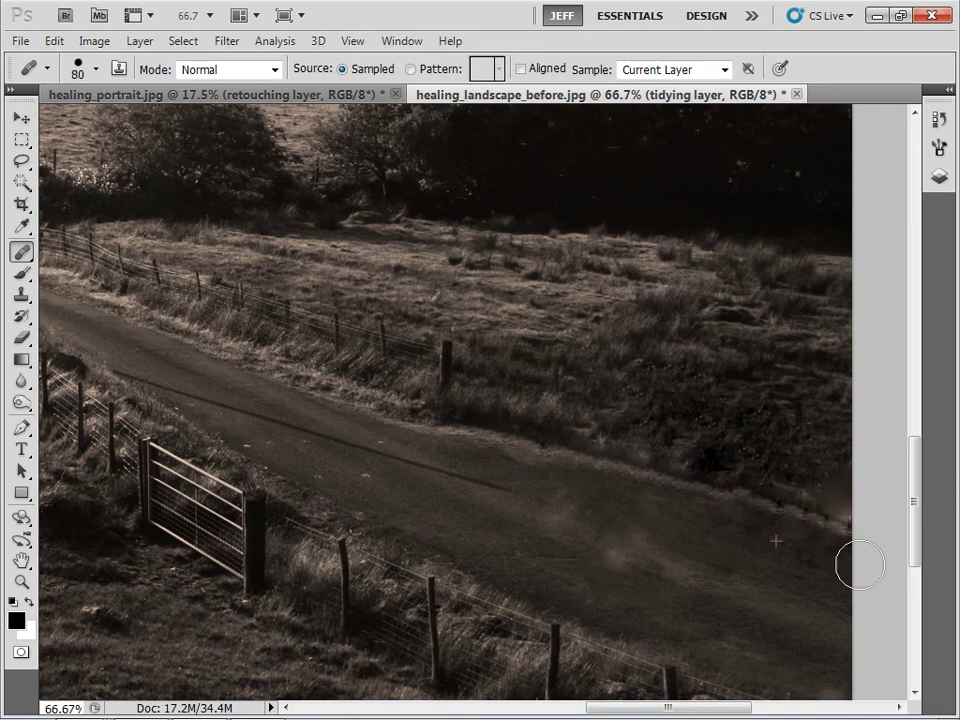
{"action": "left_click", "coordinate": [720, 551], "text": "alt"}
{"action": "left_click_drag", "start_coordinate": [710, 517], "coordinate": [754, 533]}
{"action": "key", "text": "bracketleft"}
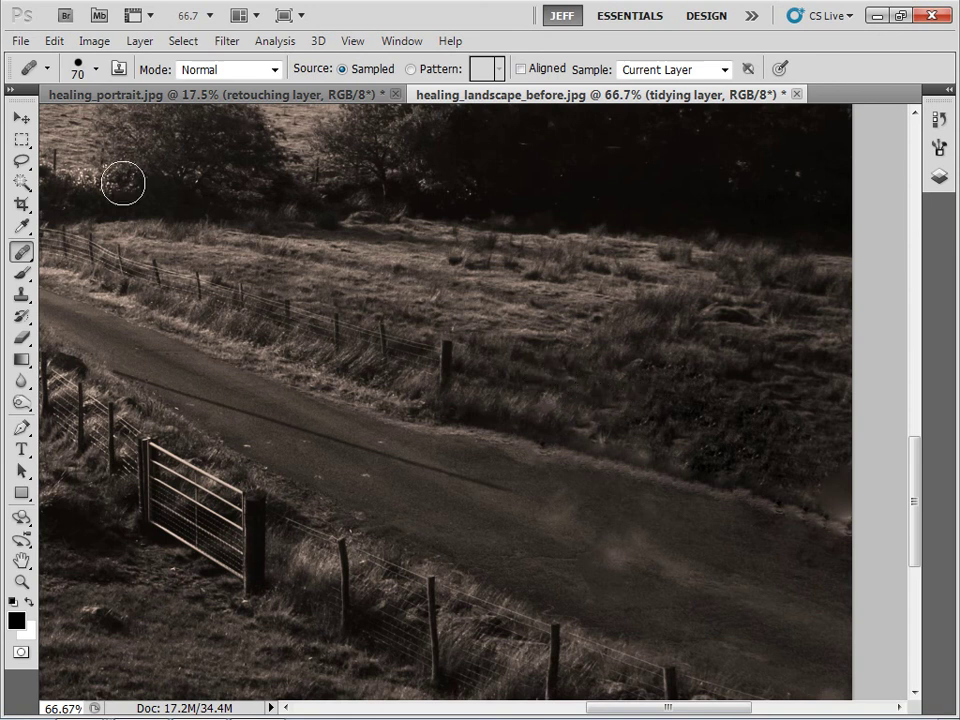
Return to the Spot Healing Brush and heal dark spots on the bank and road edge
{"action": "left_click_drag", "start_coordinate": [18, 256], "coordinate": [75, 249]}
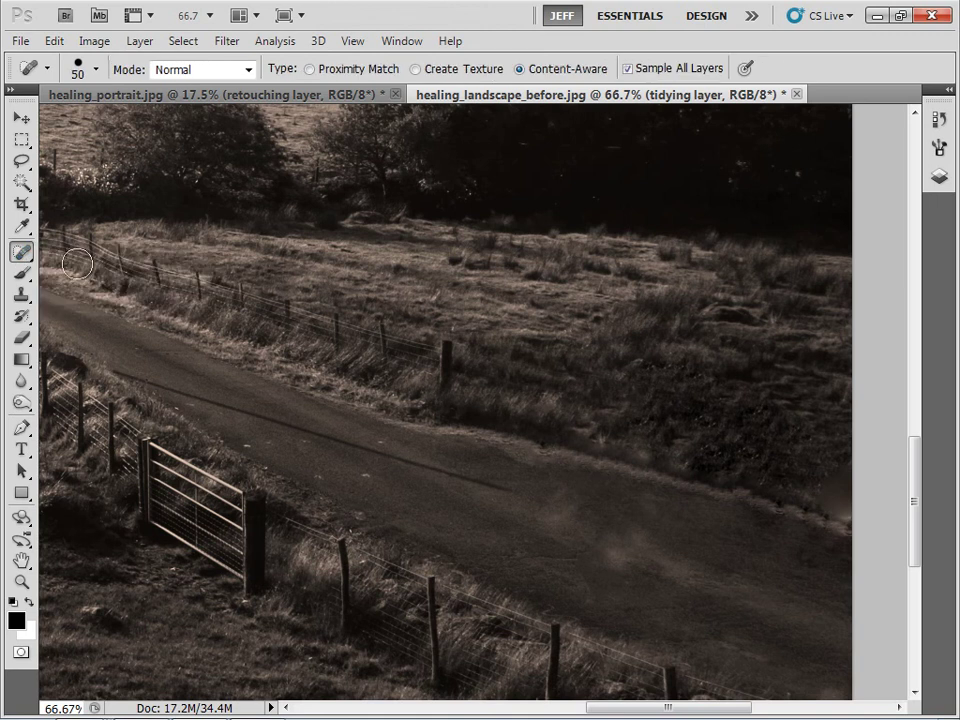
{"action": "key", "text": "bracketleft"}
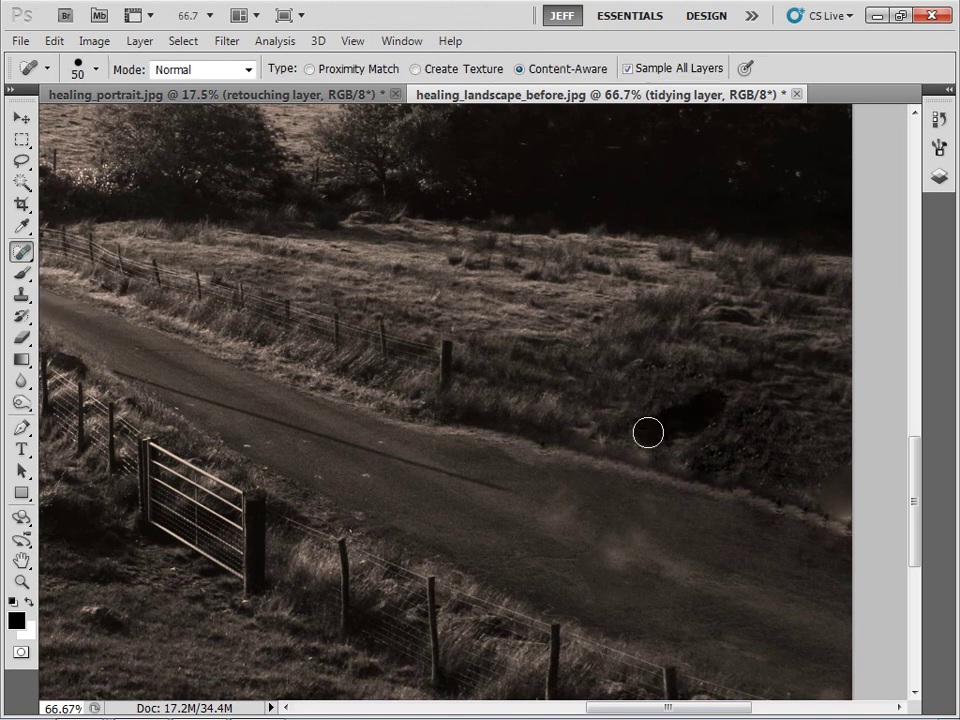
{"action": "left_click_drag", "start_coordinate": [647, 433], "coordinate": [696, 394]}
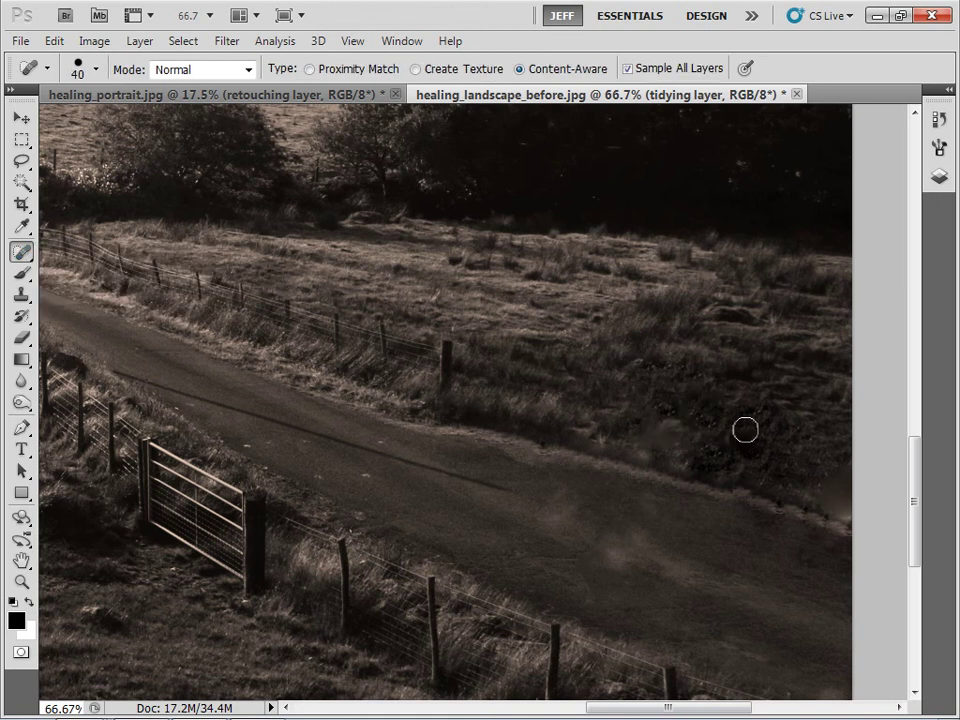
{"action": "mouse_move", "coordinate": [821, 482]}
{"action": "left_mouse_down"}
{"action": "mouse_move", "coordinate": [855, 489]}
{"action": "mouse_move", "coordinate": [821, 437]}
{"action": "left_mouse_up"}
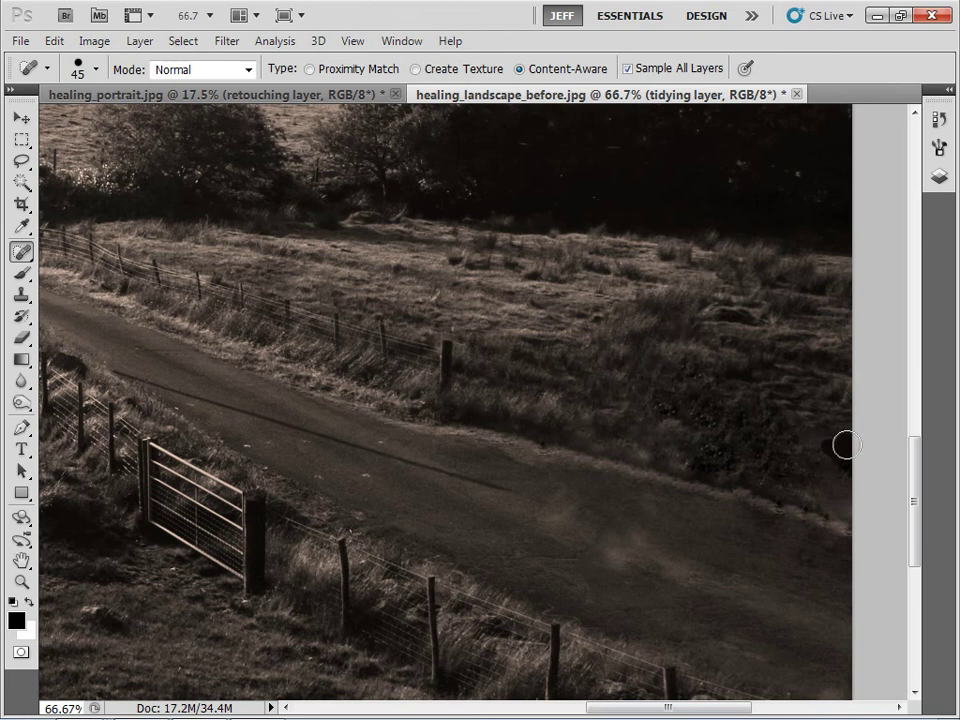
Heal a mid-road spot and paint out the long diagonal skid mark
{"action": "key", "text": "bracketright"}
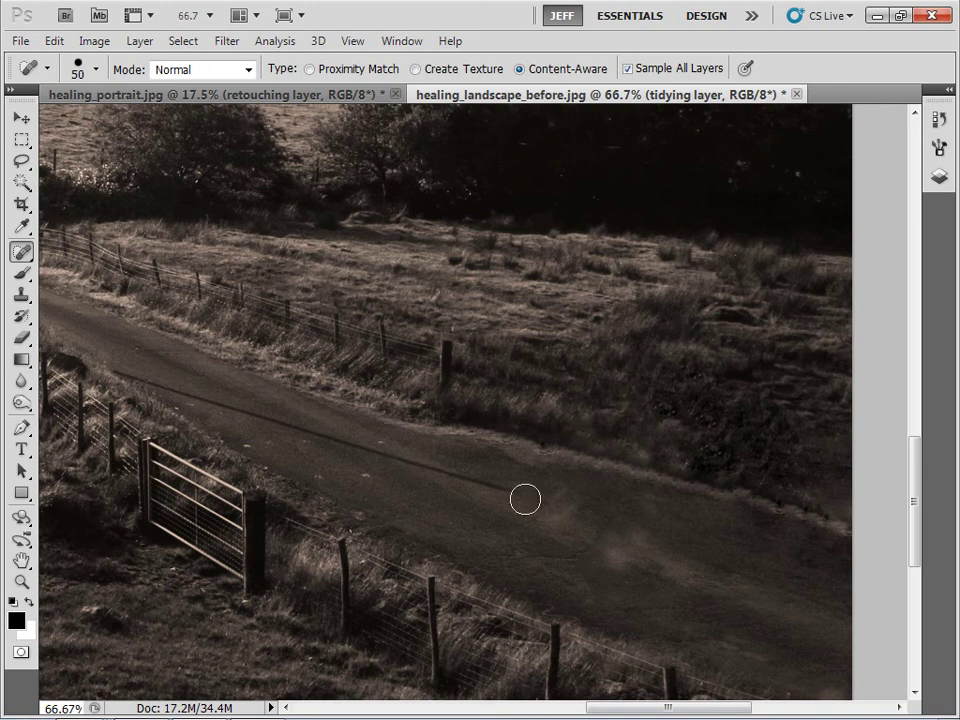
{"action": "key", "text": "bracketright"}
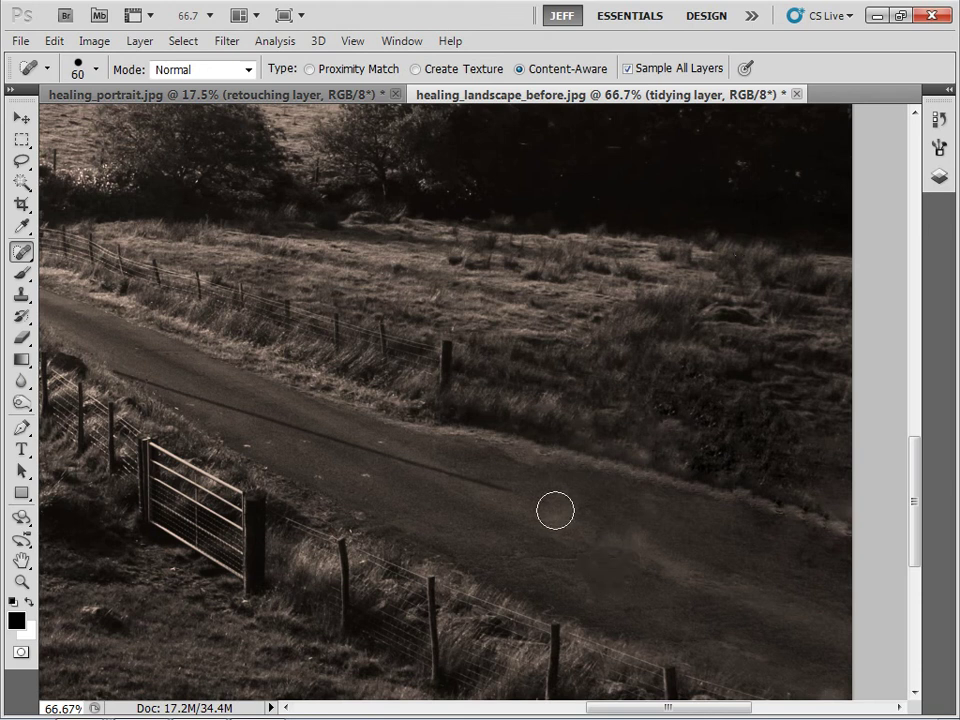
{"action": "left_click_drag", "start_coordinate": [555, 510], "coordinate": [573, 519]}
{"action": "key", "text": "bracketleft"}
{"action": "key", "text": "bracketleft"}
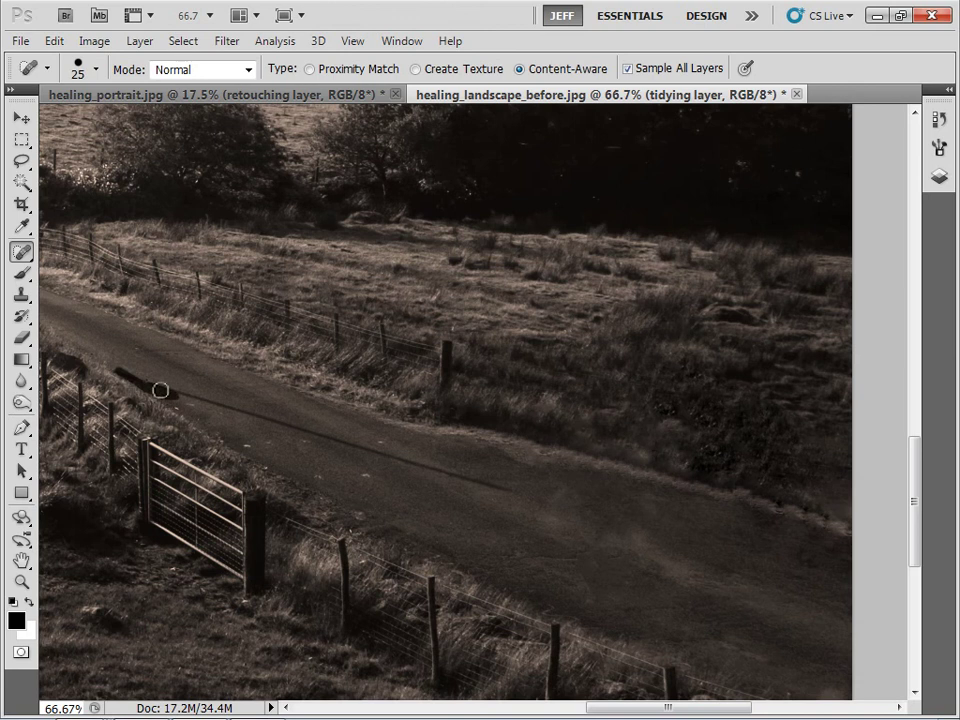
{"action": "left_click_drag", "start_coordinate": [212, 404], "coordinate": [456, 476]}
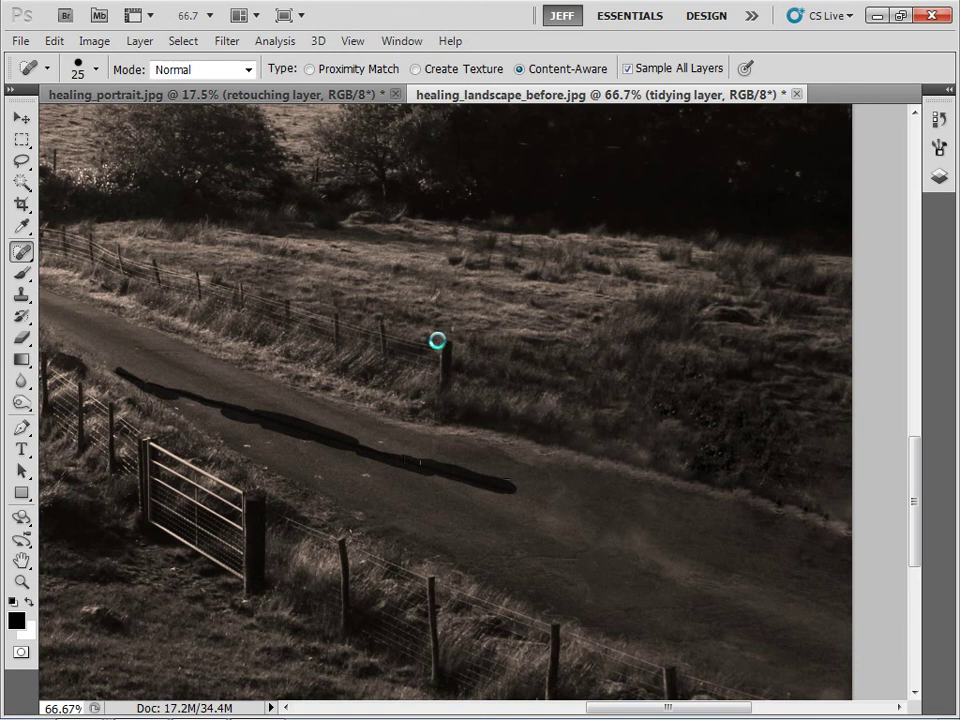
{"action": "key", "text": "bracketright"}
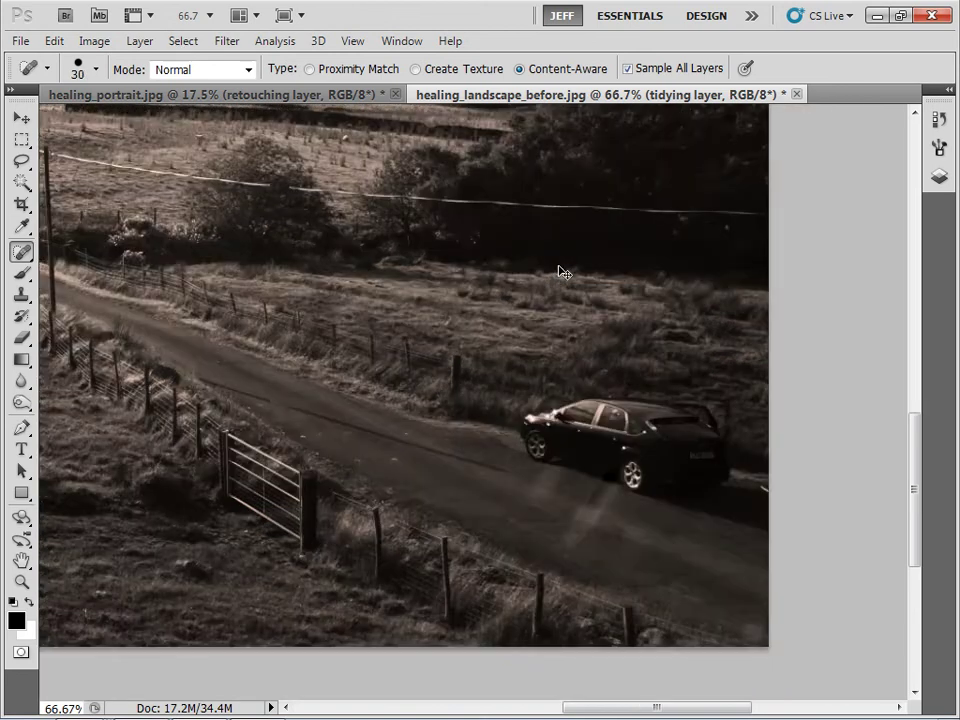
Zoom out and float the Layers panel as its own resized window
{"action": "key", "text": "ctrl+minus"}
{"action": "key", "text": "ctrl+minus"}
{"action": "key", "text": "ctrl+minus"}
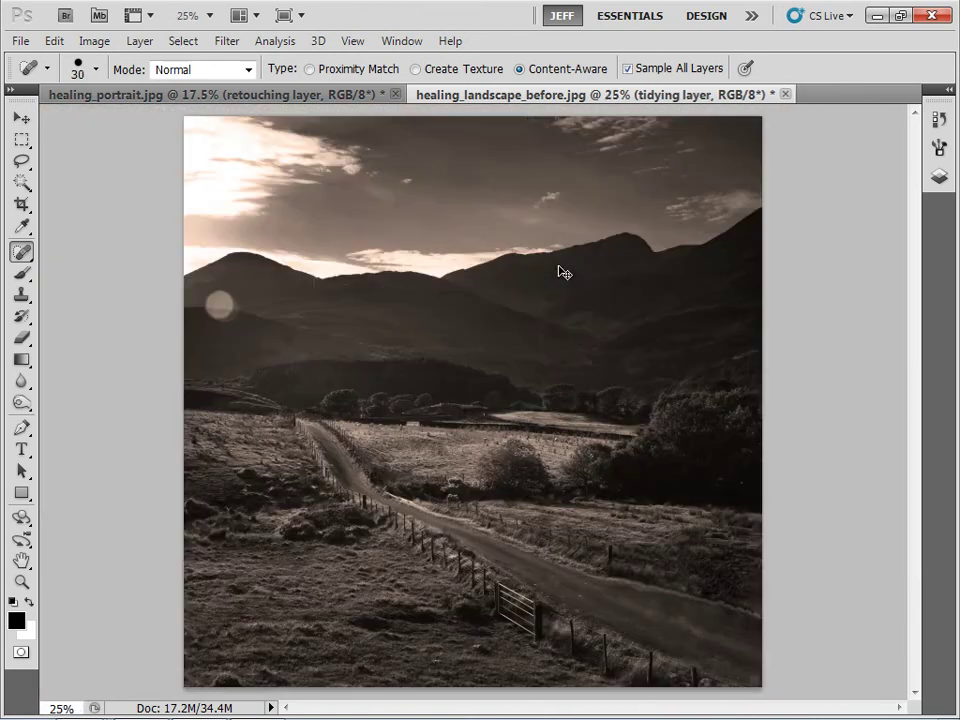
{"action": "left_click", "coordinate": [936, 180]}
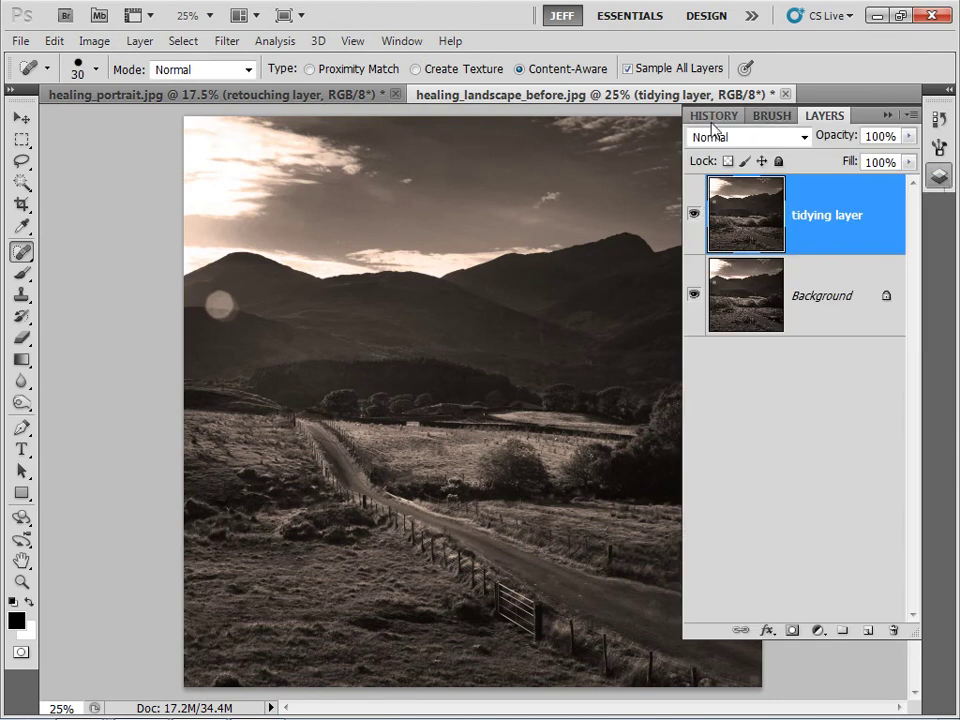
{"action": "mouse_move", "coordinate": [825, 115]}
{"action": "left_mouse_down"}
{"action": "mouse_move", "coordinate": [754, 128]}
{"action": "mouse_move", "coordinate": [612, 190]}
{"action": "left_mouse_up"}
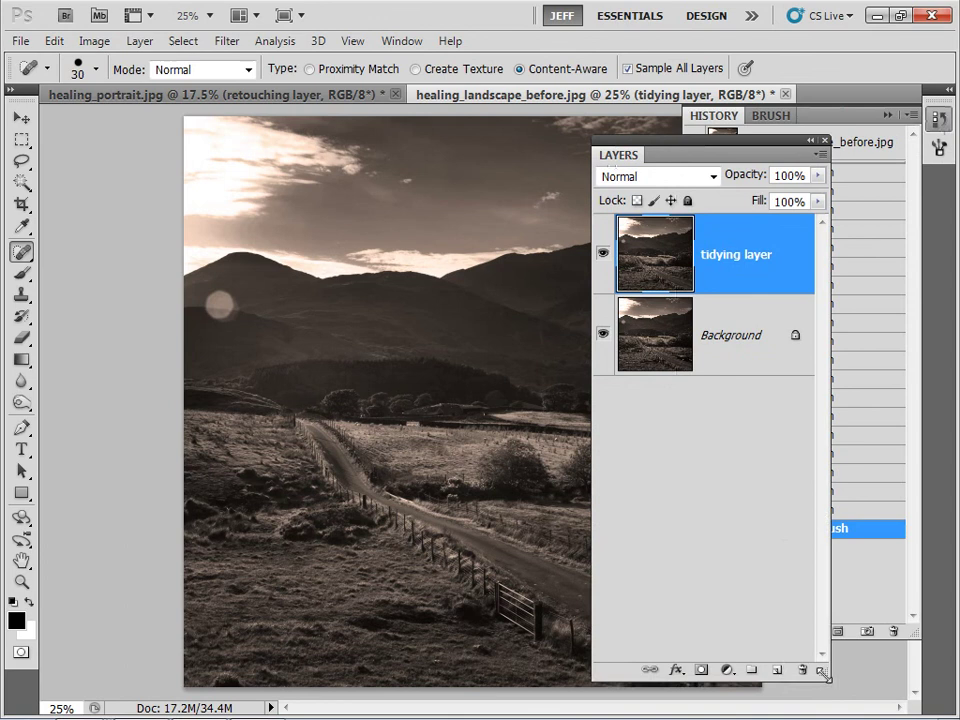
{"action": "left_click_drag", "start_coordinate": [820, 676], "coordinate": [788, 407]}
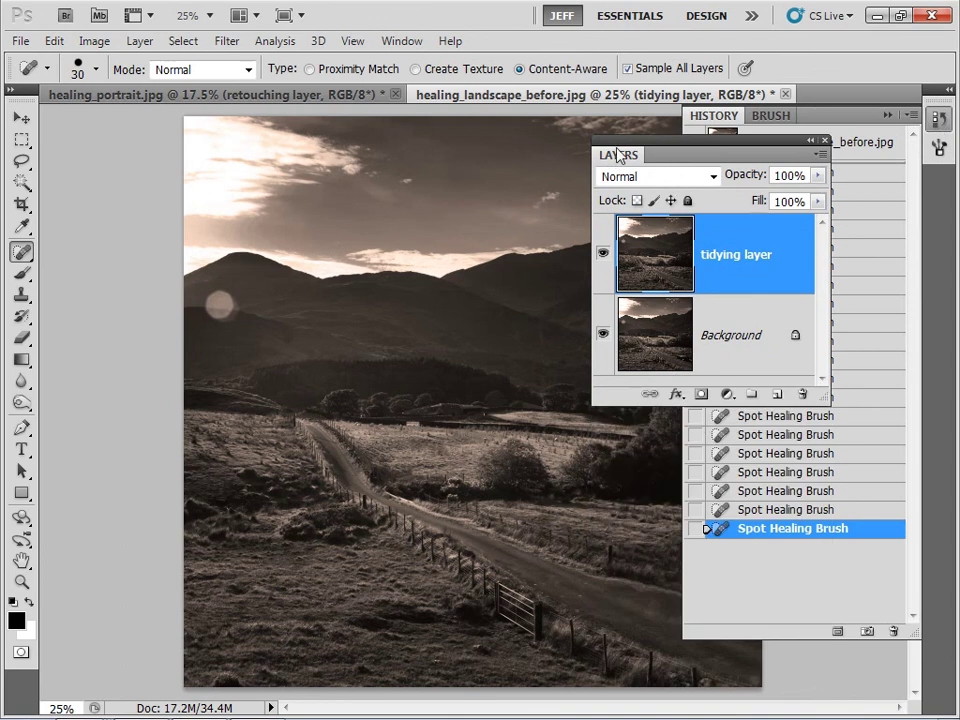
{"action": "left_click_drag", "start_coordinate": [622, 158], "coordinate": [551, 148]}
{"action": "left_click", "coordinate": [812, 122]}
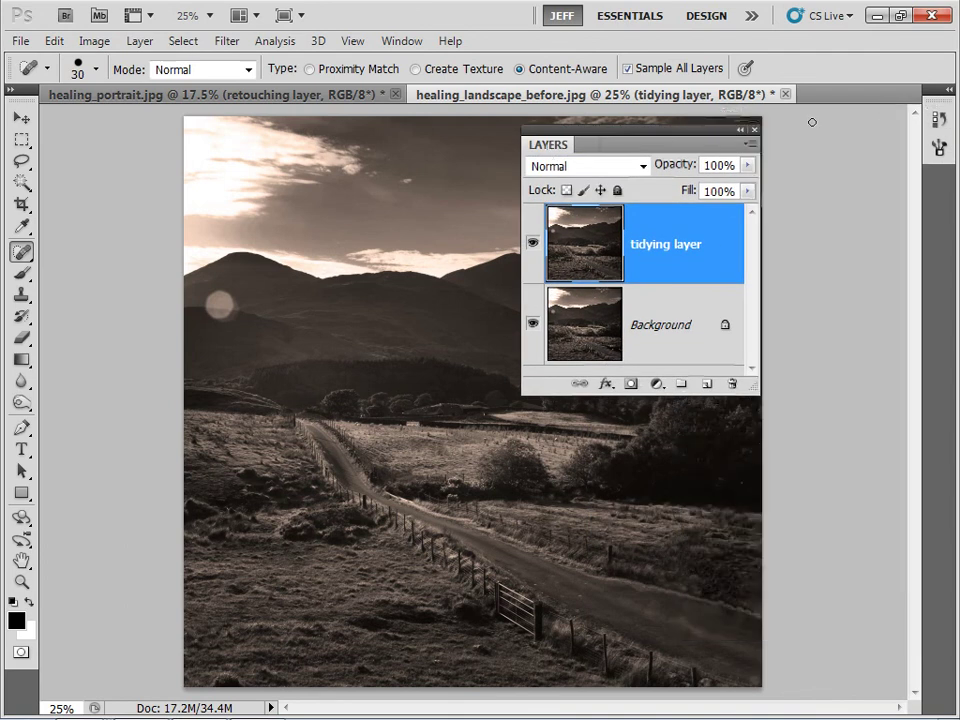
Toggle the tidying layer's visibility to compare before and after, leaving it visible
{"action": "left_click", "coordinate": [533, 245]}
{"action": "left_click", "coordinate": [533, 245]}
{"action": "left_click", "coordinate": [533, 245]}
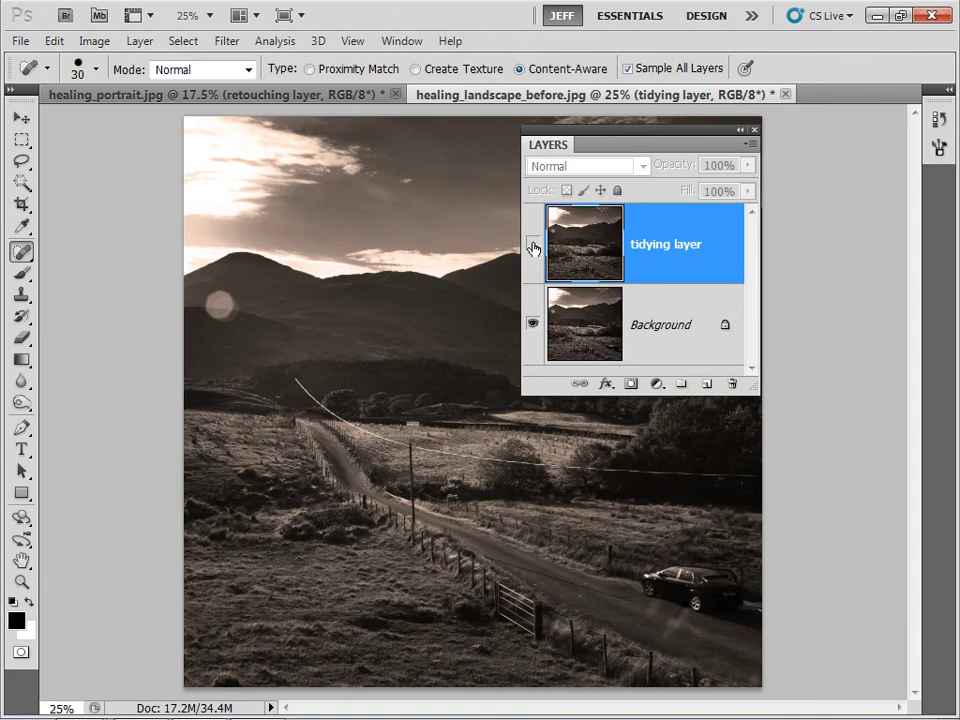
{"action": "left_click", "coordinate": [533, 245]}
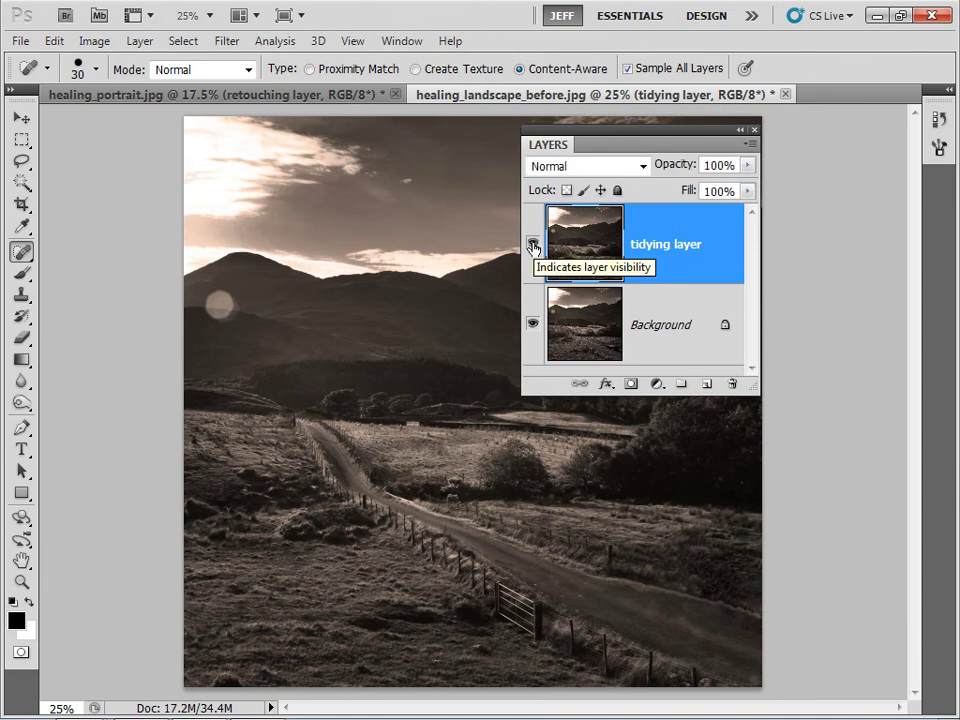
{"action": "left_click", "coordinate": [533, 245]}
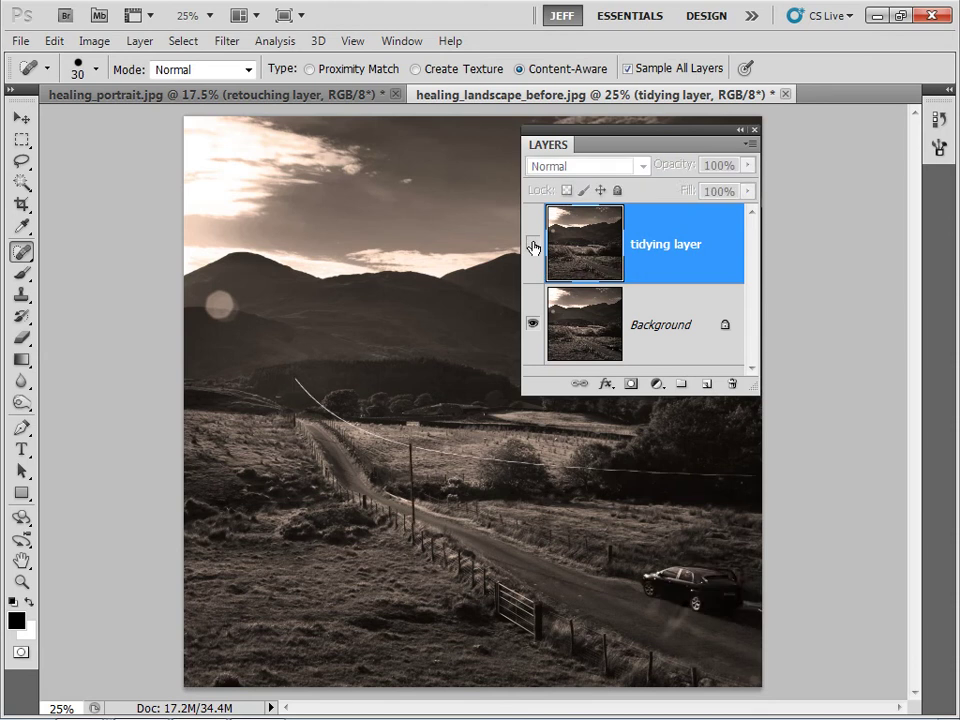
{"action": "left_click", "coordinate": [533, 245]}
{"action": "left_click", "coordinate": [533, 245]}
{"action": "left_click", "coordinate": [533, 245]}
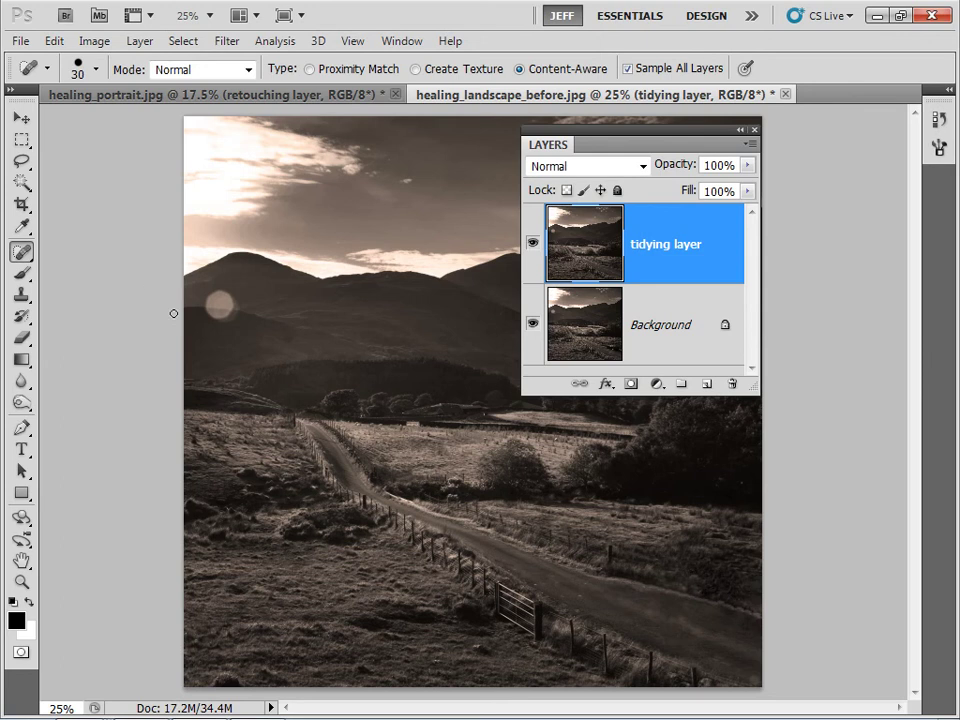
Zoom in and heal away the hillside lens flare with a 60 px brush
{"action": "key", "text": "ctrl+plus"}
{"action": "key", "text": "ctrl+plus"}
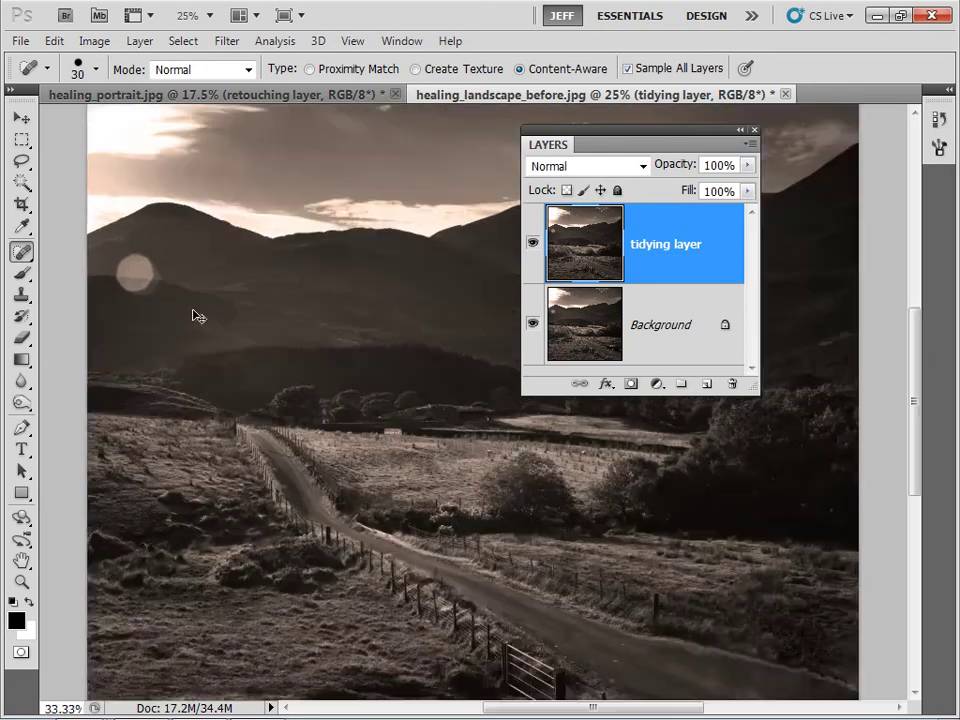
{"action": "left_click_drag", "start_coordinate": [129, 315], "coordinate": [248, 412]}
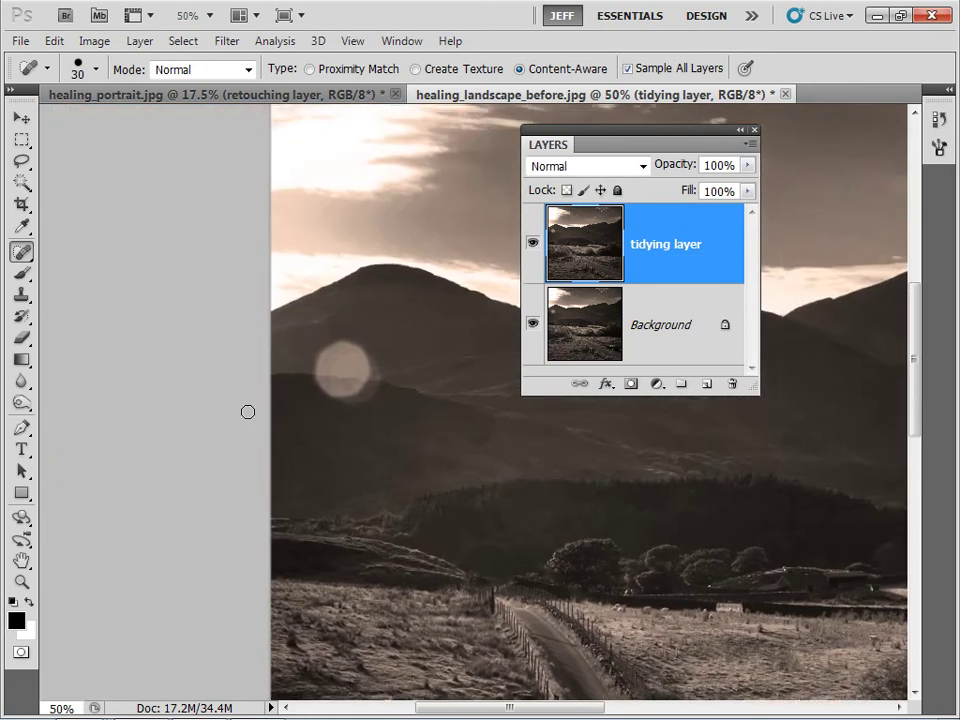
{"action": "key", "text": "ctrl+plus"}
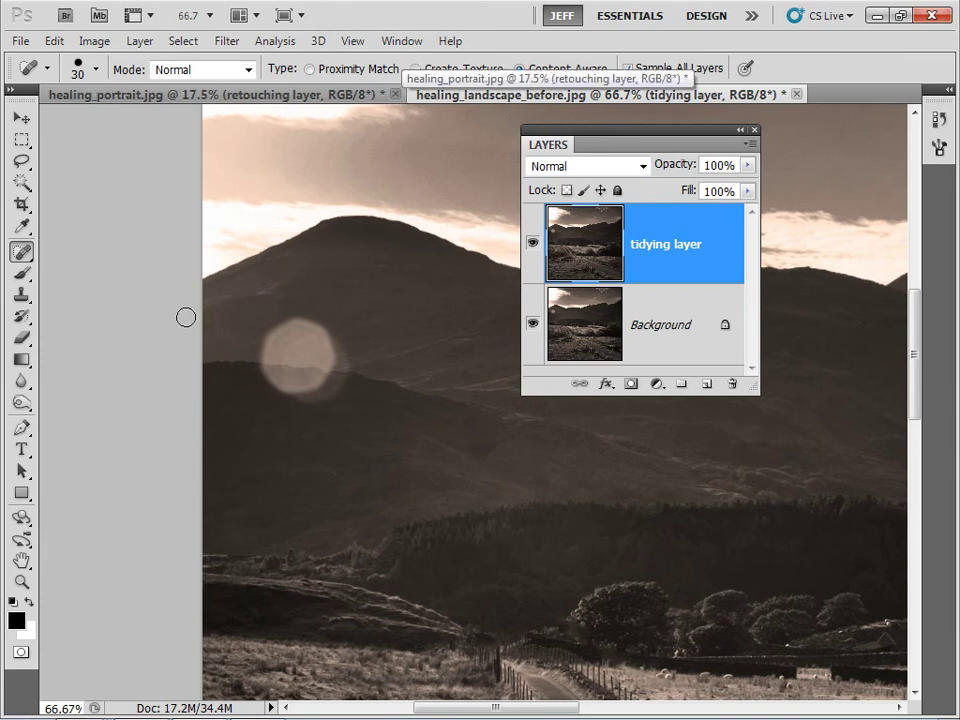
{"action": "key", "text": "bracketright"}
{"action": "key", "text": "bracketright"}
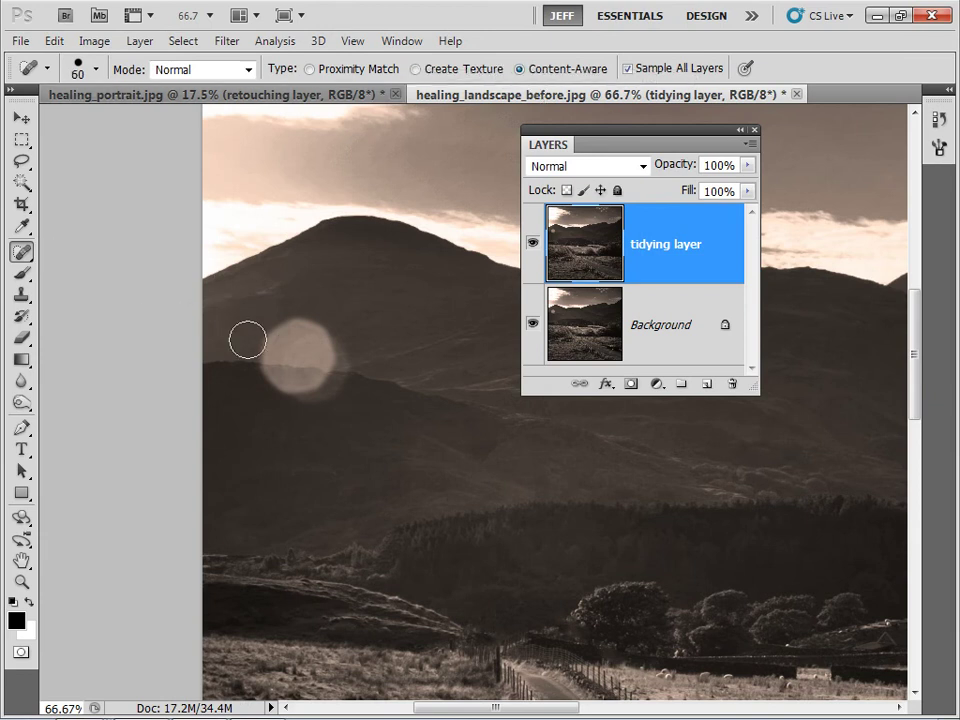
{"action": "mouse_move", "coordinate": [262, 364]}
{"action": "left_mouse_down"}
{"action": "mouse_move", "coordinate": [324, 379]}
{"action": "mouse_move", "coordinate": [279, 336]}
{"action": "mouse_move", "coordinate": [313, 369]}
{"action": "mouse_move", "coordinate": [305, 389]}
{"action": "mouse_move", "coordinate": [313, 388]}
{"action": "mouse_move", "coordinate": [319, 336]}
{"action": "left_mouse_up"}
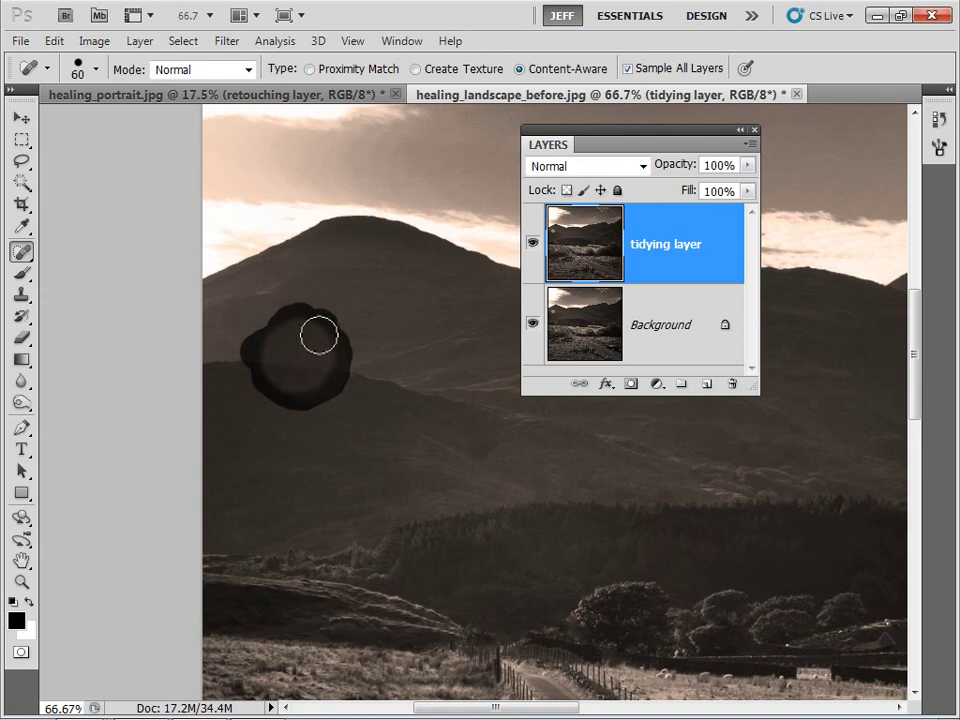
{"action": "left_click_drag", "start_coordinate": [310, 401], "coordinate": [310, 401]}
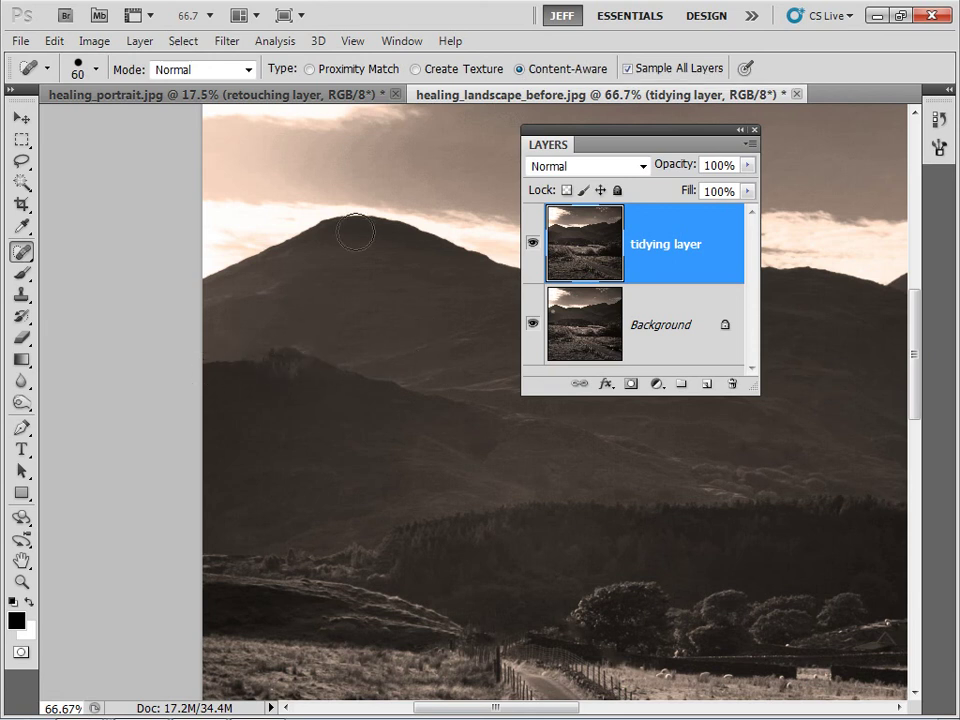
Heal the small ridge bump with a size 25 brush and fit the image on screen
{"action": "key", "text": "bracketleft"}
{"action": "key", "text": "bracketleft"}
{"action": "key", "text": "bracketleft"}
{"action": "key", "text": "bracketleft"}
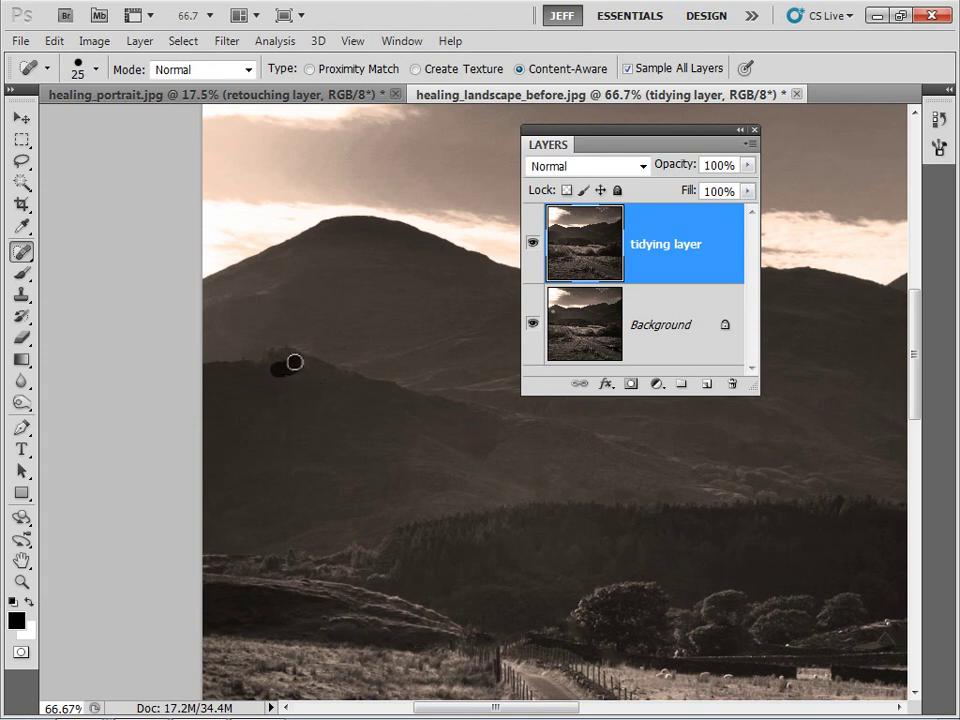
{"action": "left_click_drag", "start_coordinate": [275, 378], "coordinate": [272, 379]}
{"action": "left_click_drag", "start_coordinate": [258, 367], "coordinate": [258, 367]}
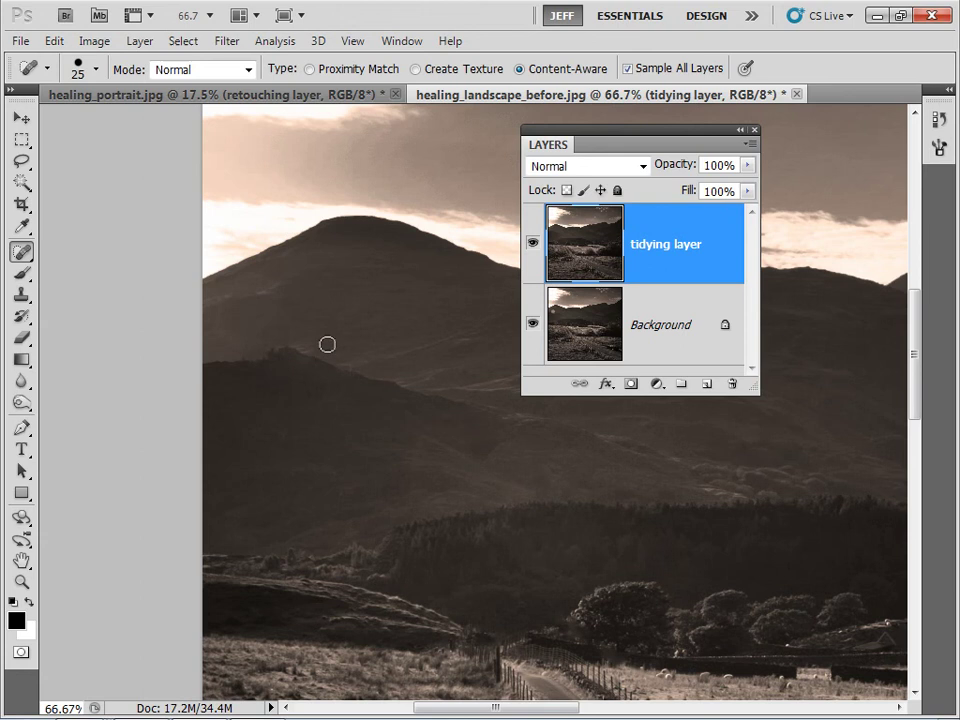
{"action": "key", "text": "ctrl+0"}
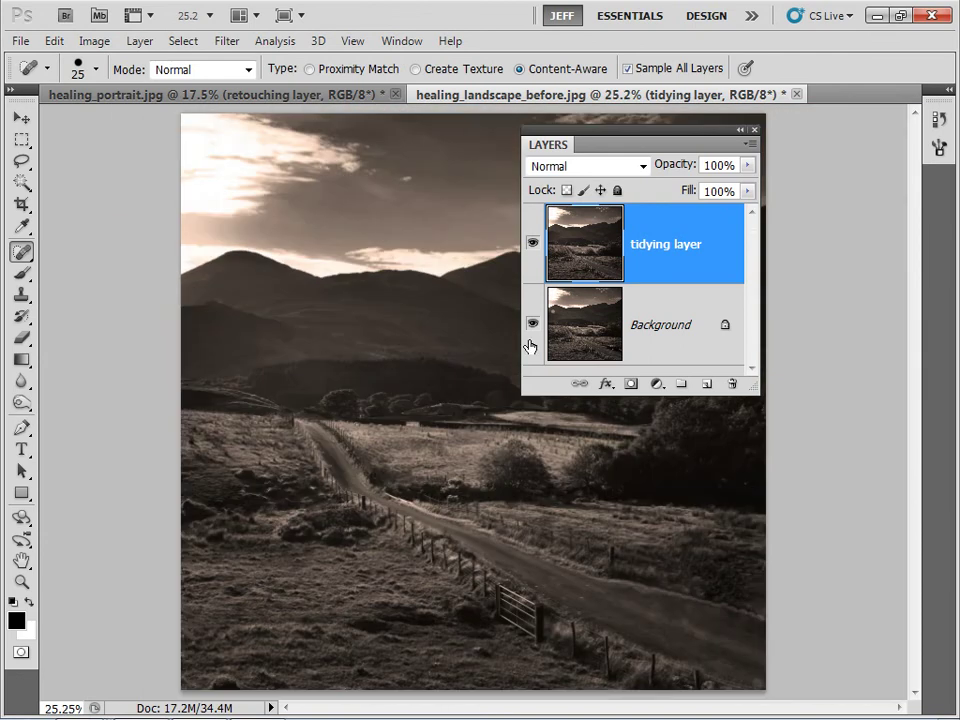
Switch to the Burn Tool and resize its brush down to 600, then back to 900
{"action": "left_click", "coordinate": [21, 402]}
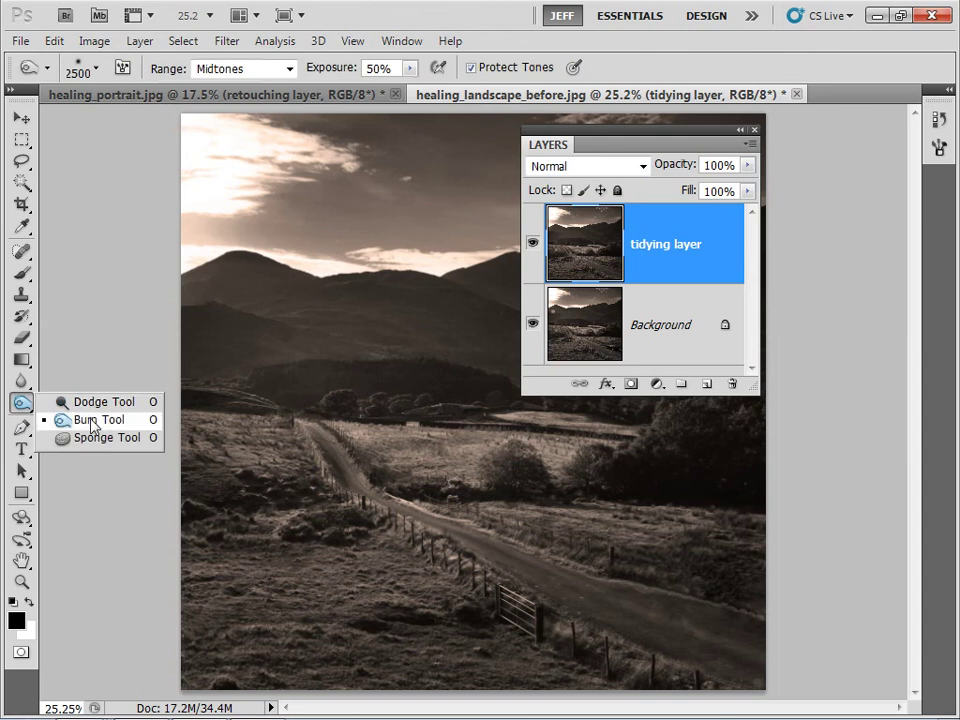
{"action": "left_click", "coordinate": [90, 419]}
{"action": "key", "text": "bracketleft"}
{"action": "key", "text": "bracketleft"}
{"action": "key", "text": "bracketleft"}
{"action": "key", "text": "bracketleft"}
{"action": "key", "text": "bracketleft"}
{"action": "key", "text": "bracketleft"}
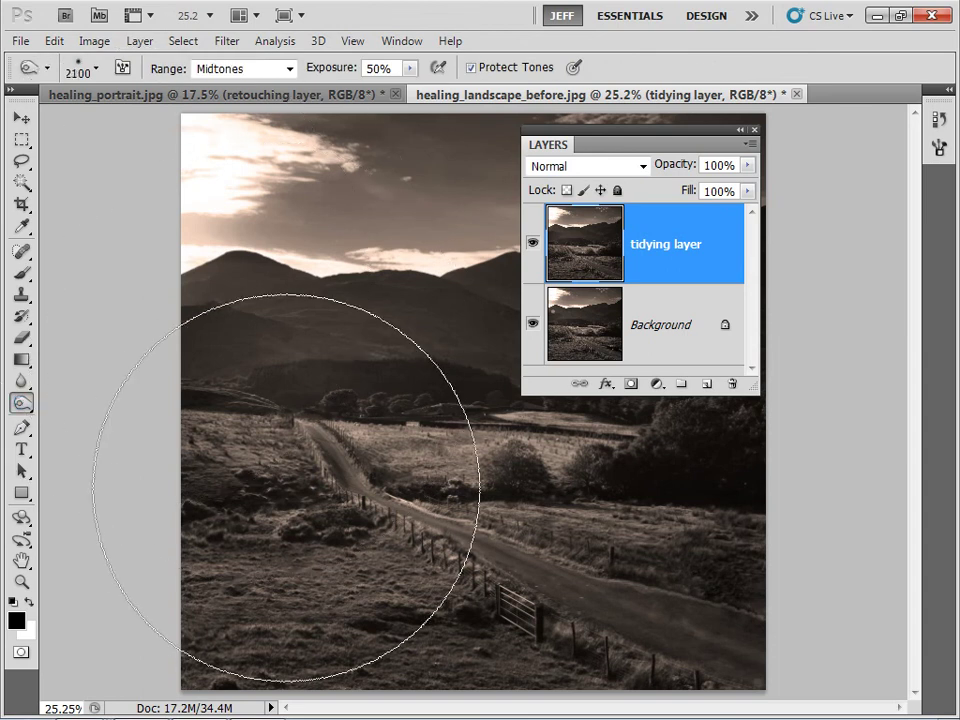
{"action": "key", "text": "bracketleft"}
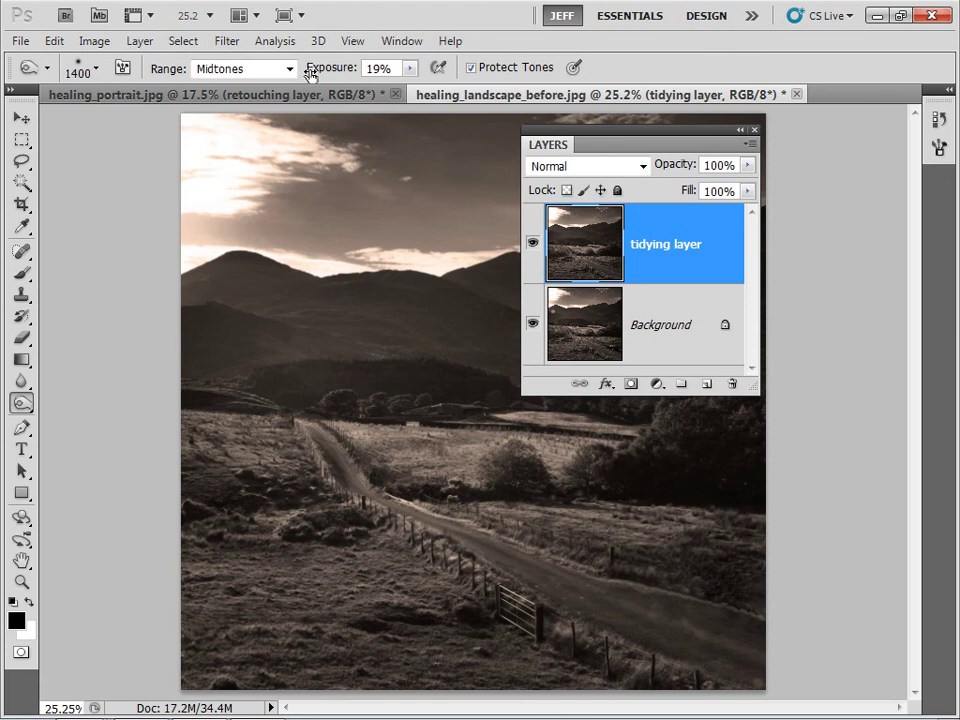
{"action": "key", "text": "bracketleft"}
{"action": "key", "text": "bracketleft"}
{"action": "key", "text": "bracketleft"}
{"action": "key", "text": "bracketleft"}
{"action": "key", "text": "bracketleft"}
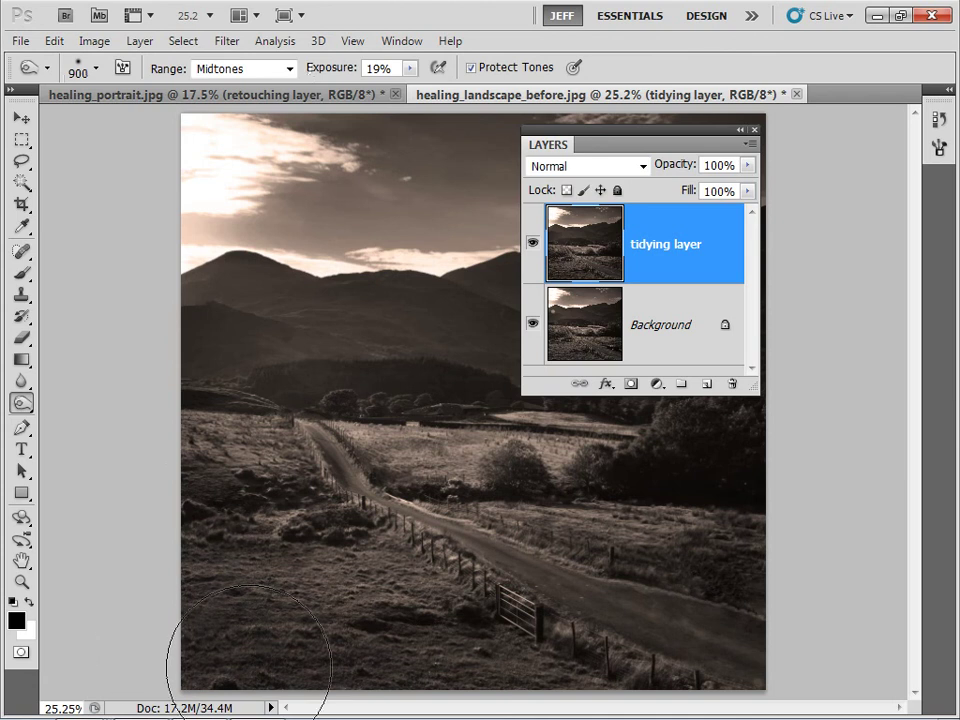
{"action": "key", "text": "bracketleft"}
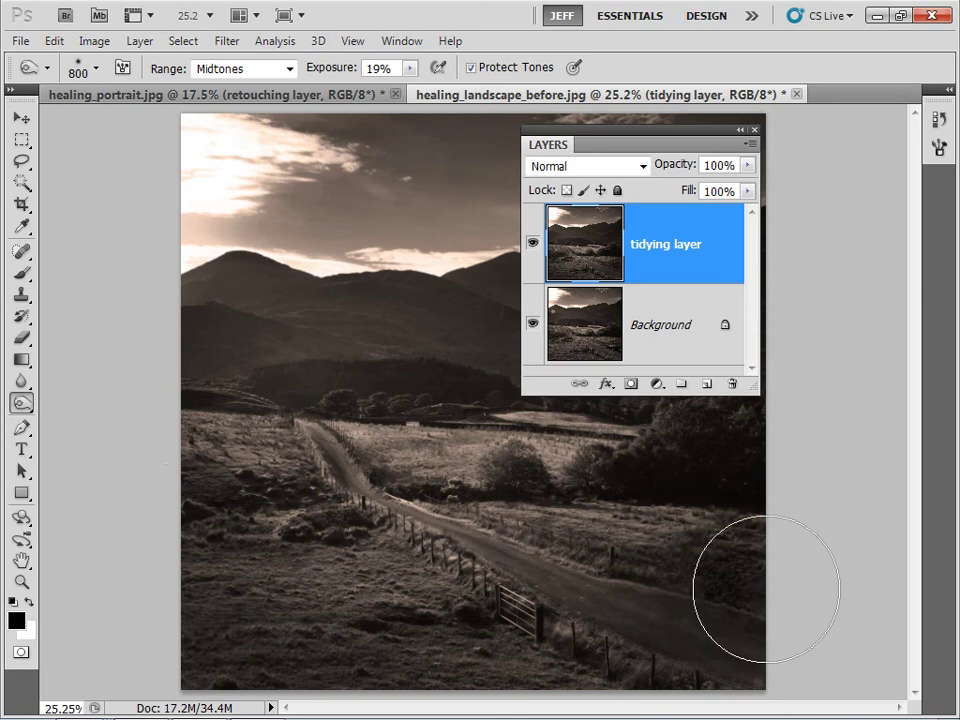
{"action": "key", "text": "bracketleft"}
{"action": "key", "text": "bracketleft"}
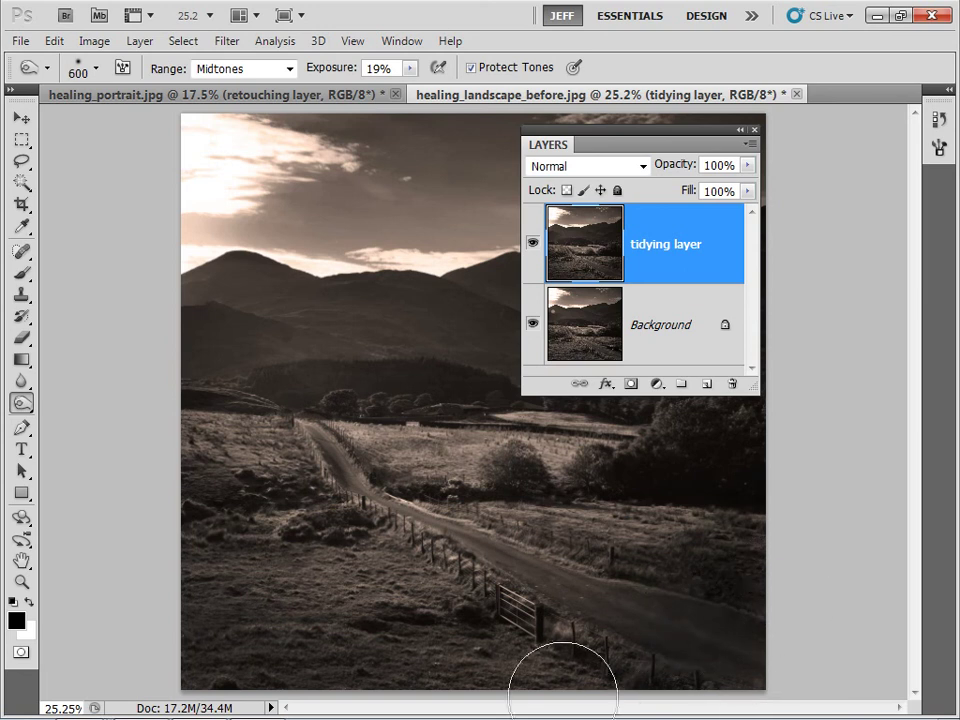
{"action": "key", "text": "bracketright"}
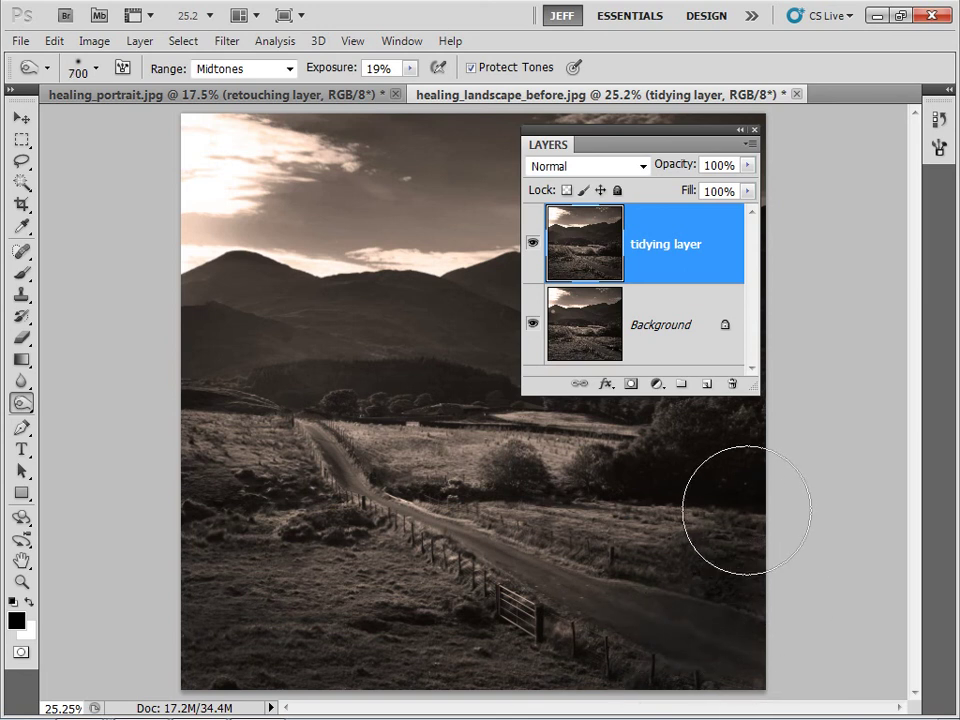
{"action": "key", "text": "bracketright"}
{"action": "key", "text": "bracketright"}
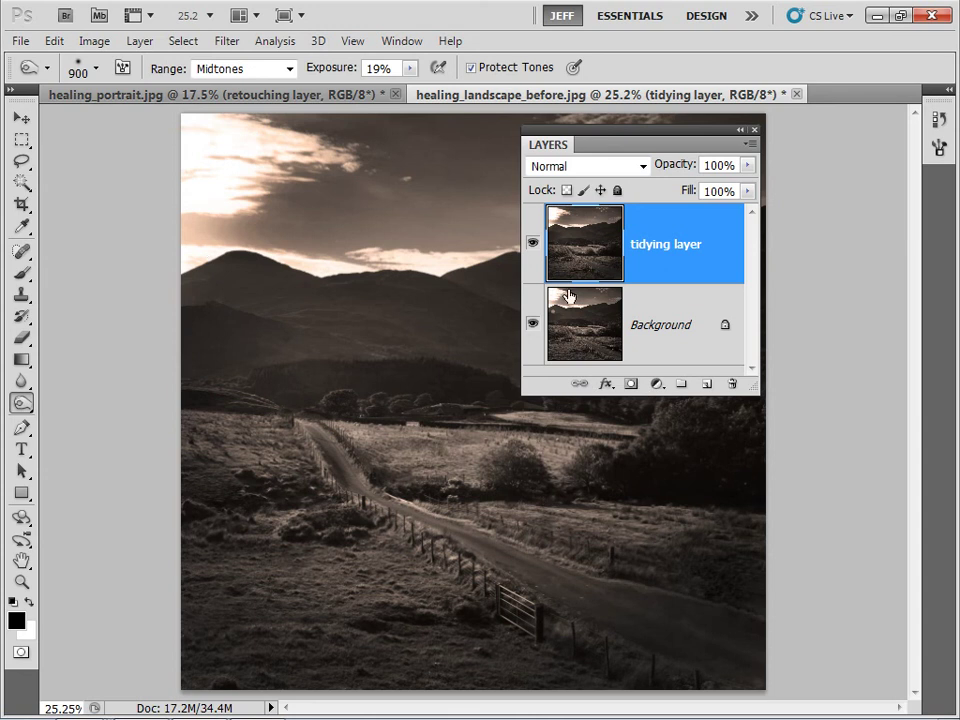
{"action": "left_click", "coordinate": [532, 245]}
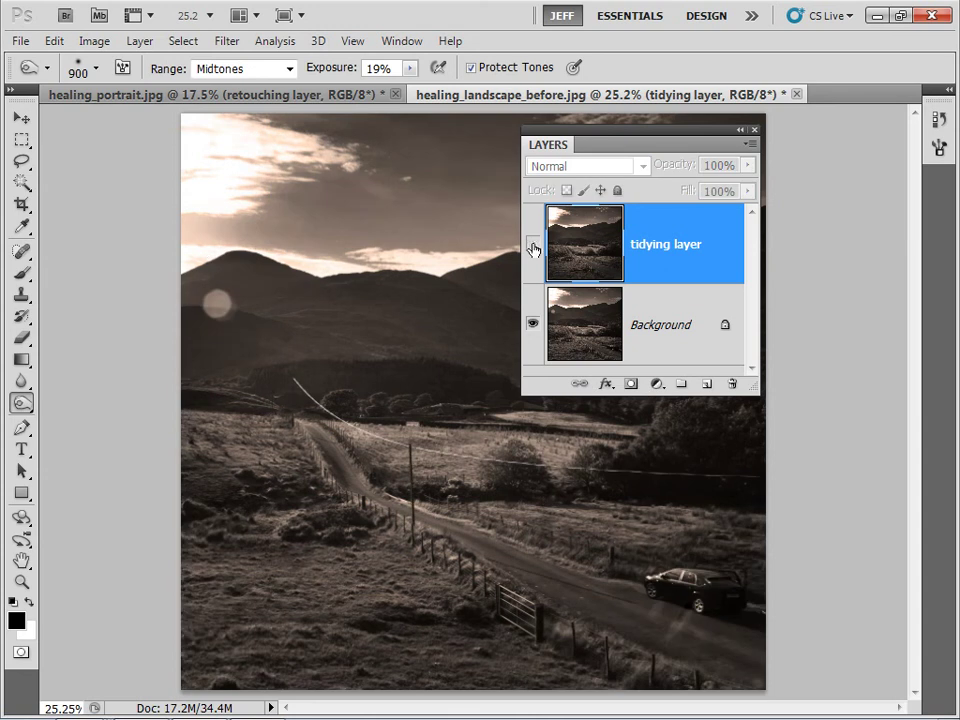
{"action": "left_click", "coordinate": [532, 245]}
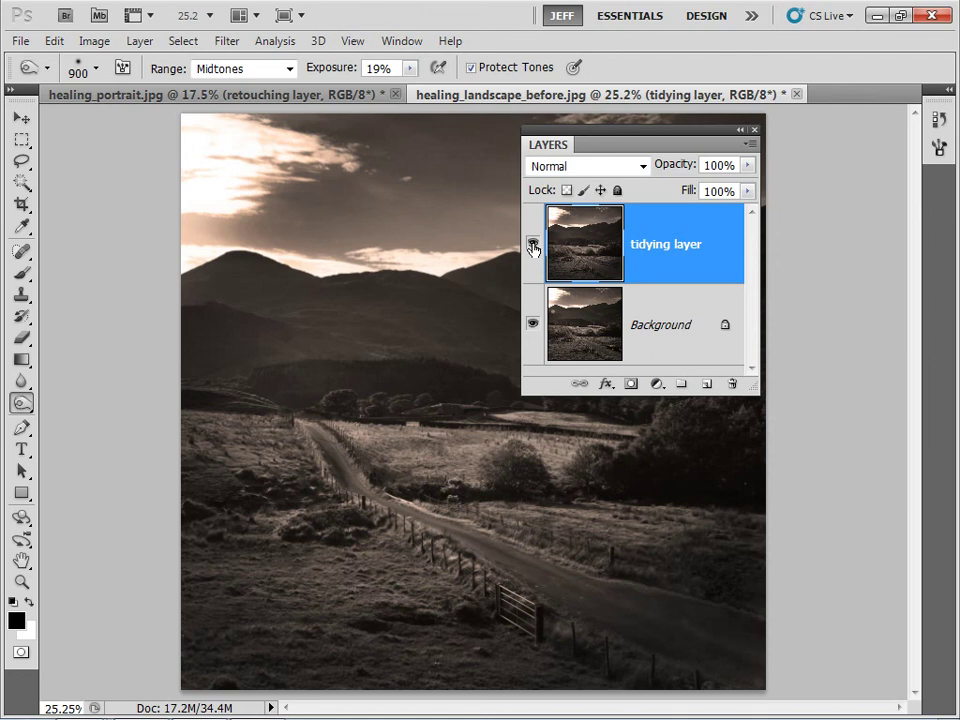
{"action": "left_click", "coordinate": [532, 245]}
{"action": "left_click", "coordinate": [532, 245]}
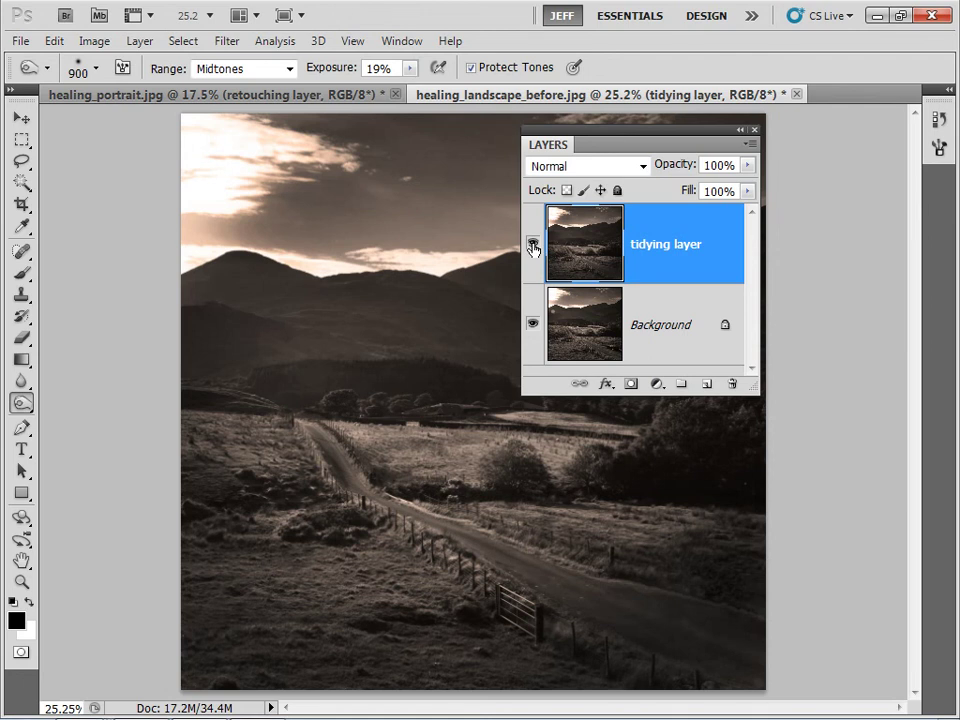